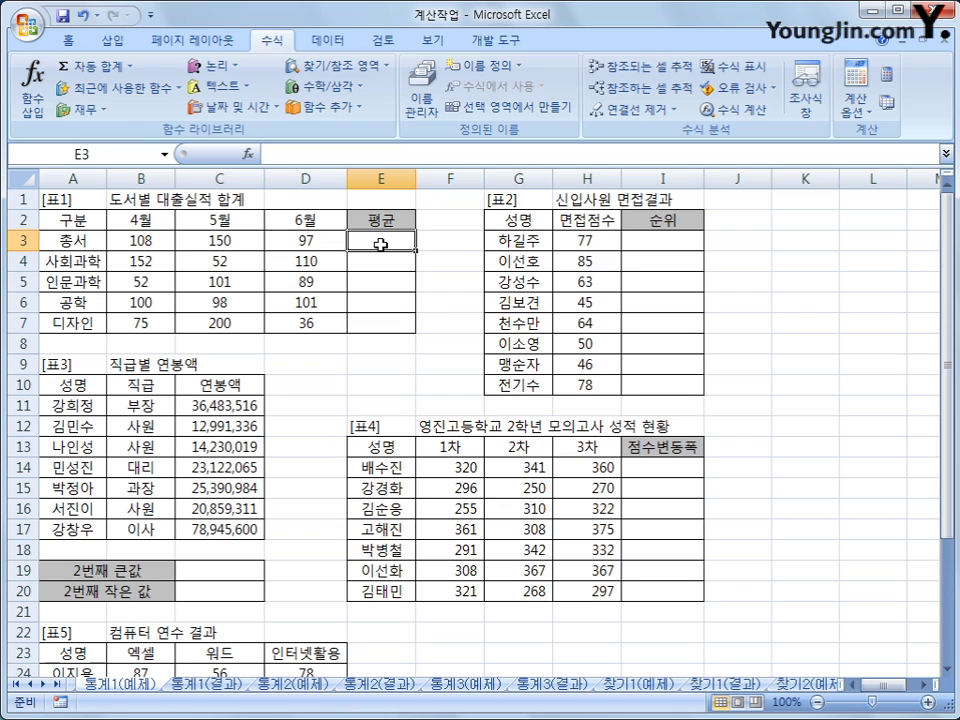
Average B3:D3 in cell E3 of the book sales table and fill the formula down to E7.
left_click_drag(381, 244, 377, 329)
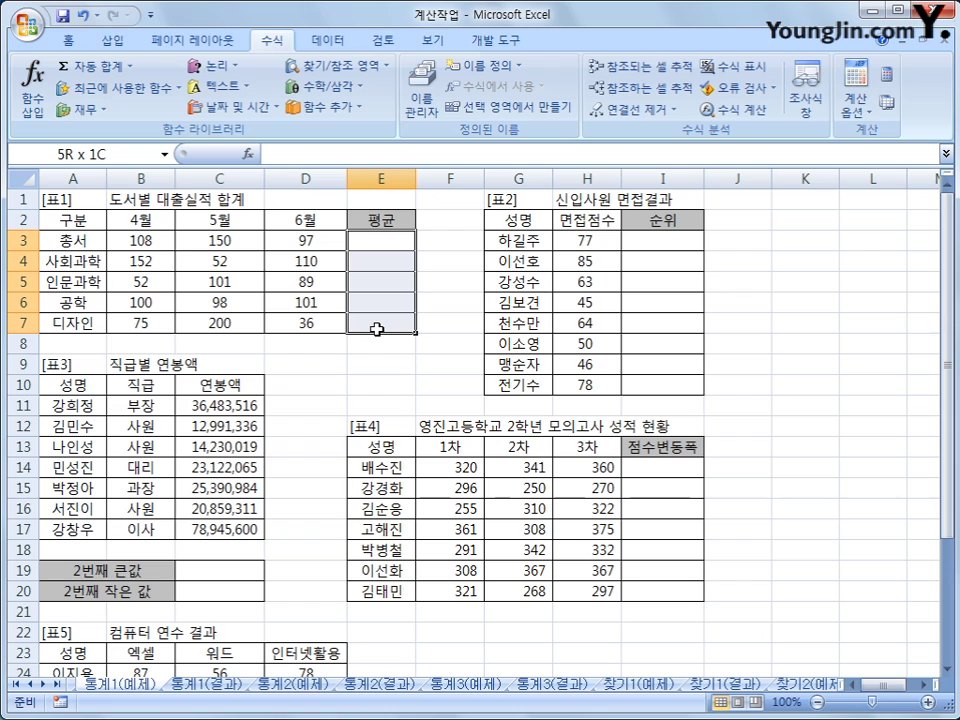
left_click(377, 246)
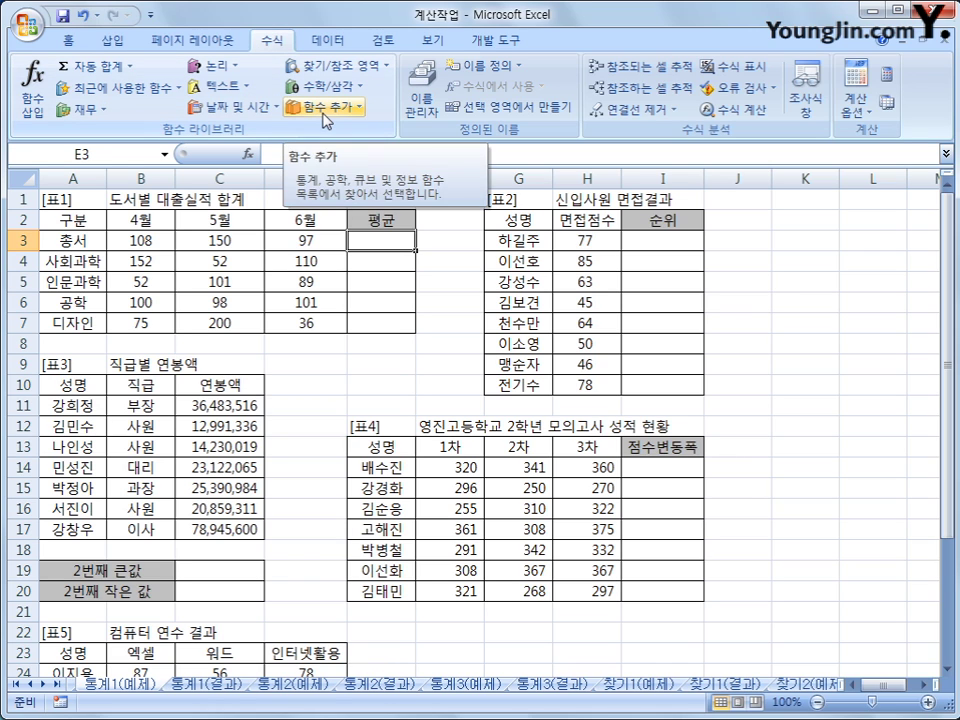
left_click(130, 67)
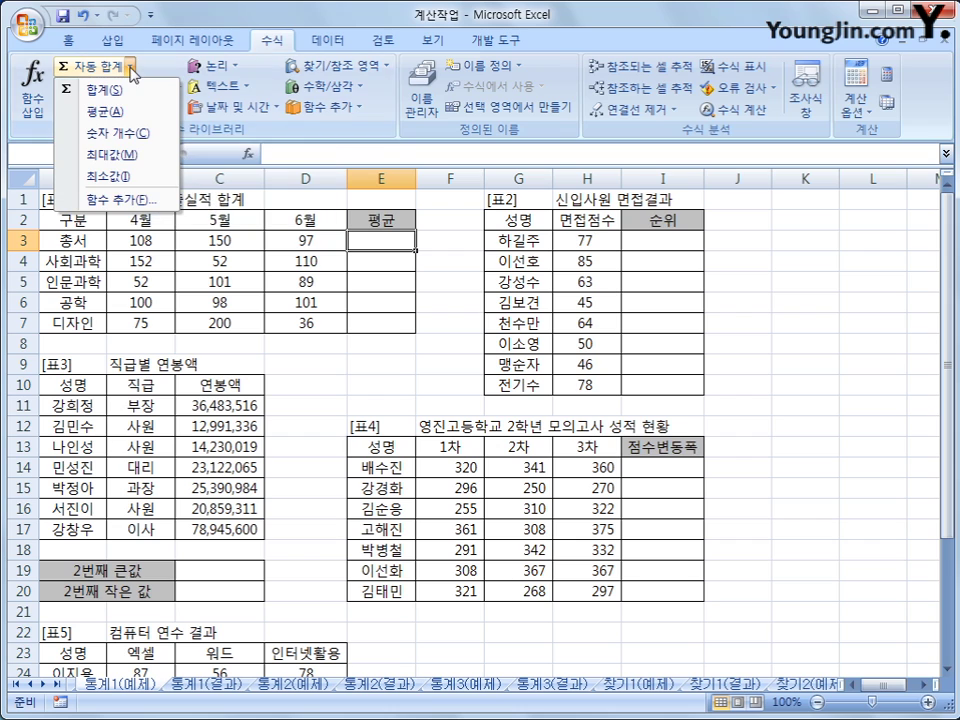
left_click(136, 112)
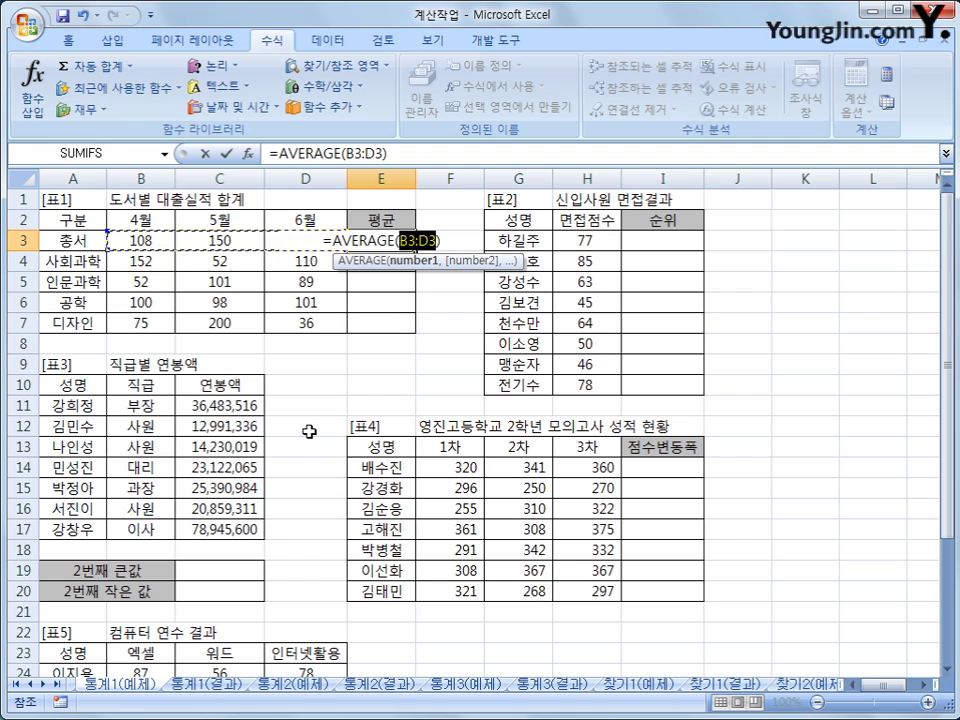
key("Return")
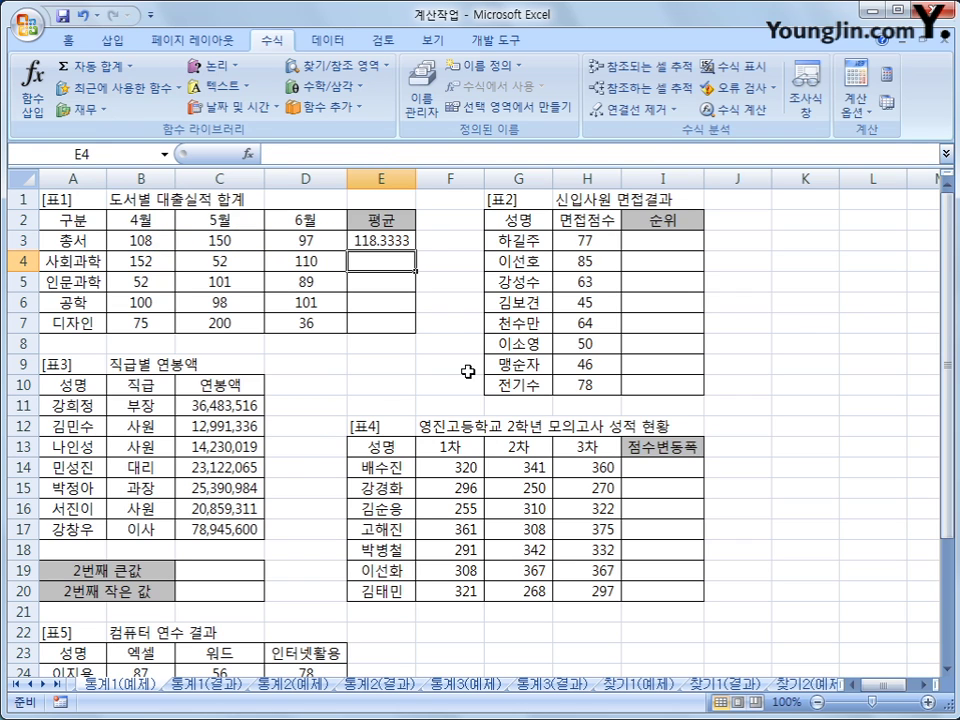
left_click(400, 241)
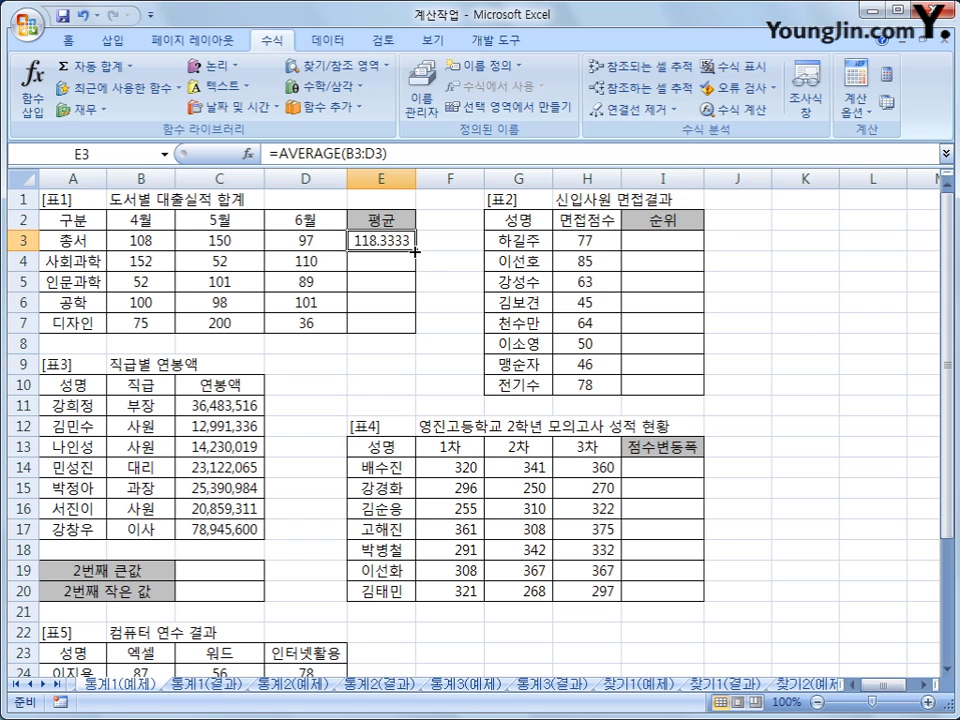
left_click_drag(412, 252, 420, 328)
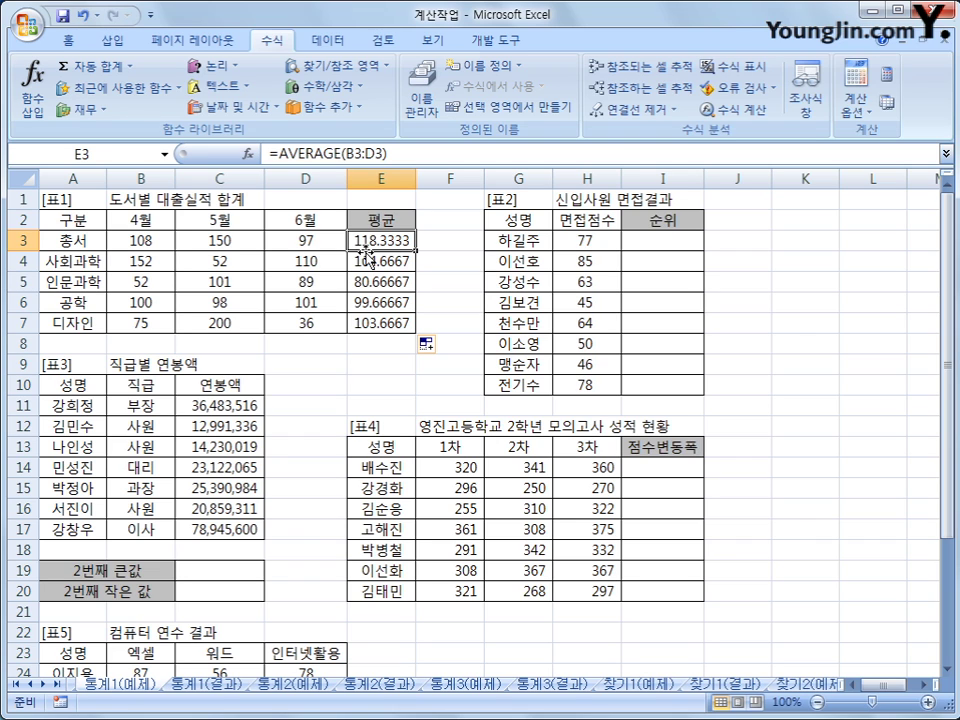
Cut AVERAGE(B3:D3) out of the E3 formula, keeping the equals sign, and insert the ROUND function in its place.
left_click_drag(277, 155, 422, 163)
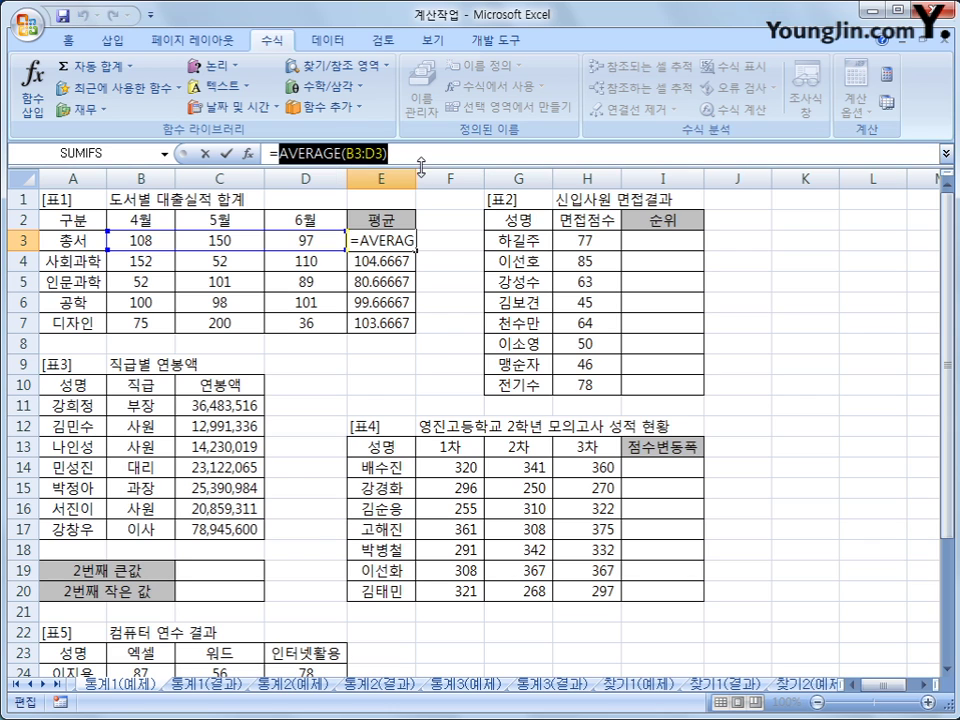
right_click(418, 160)
left_click(447, 172)
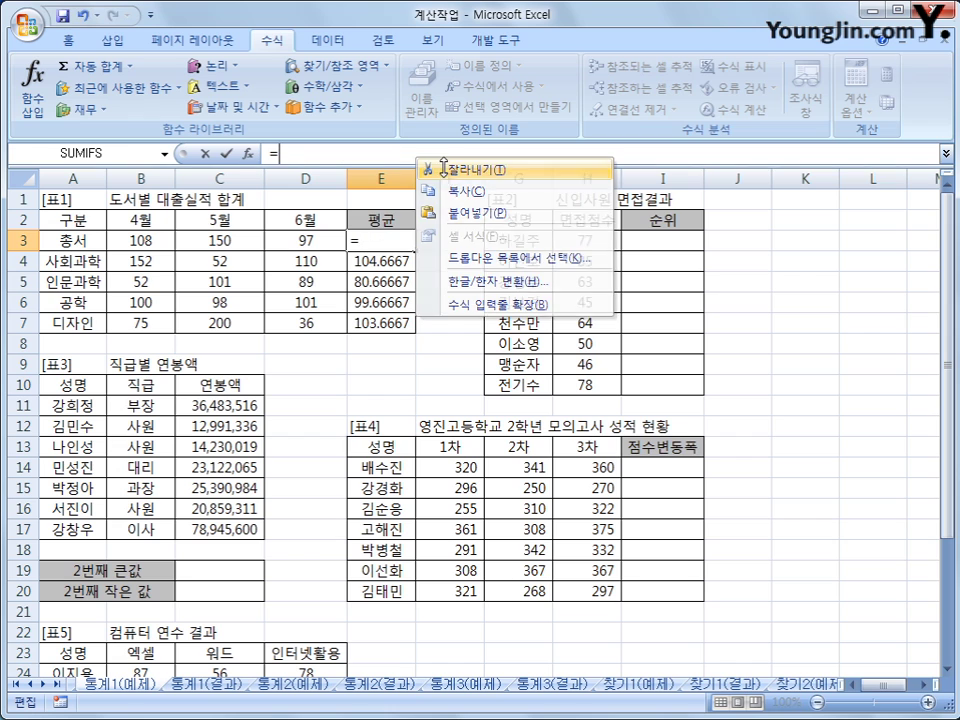
left_click(356, 89)
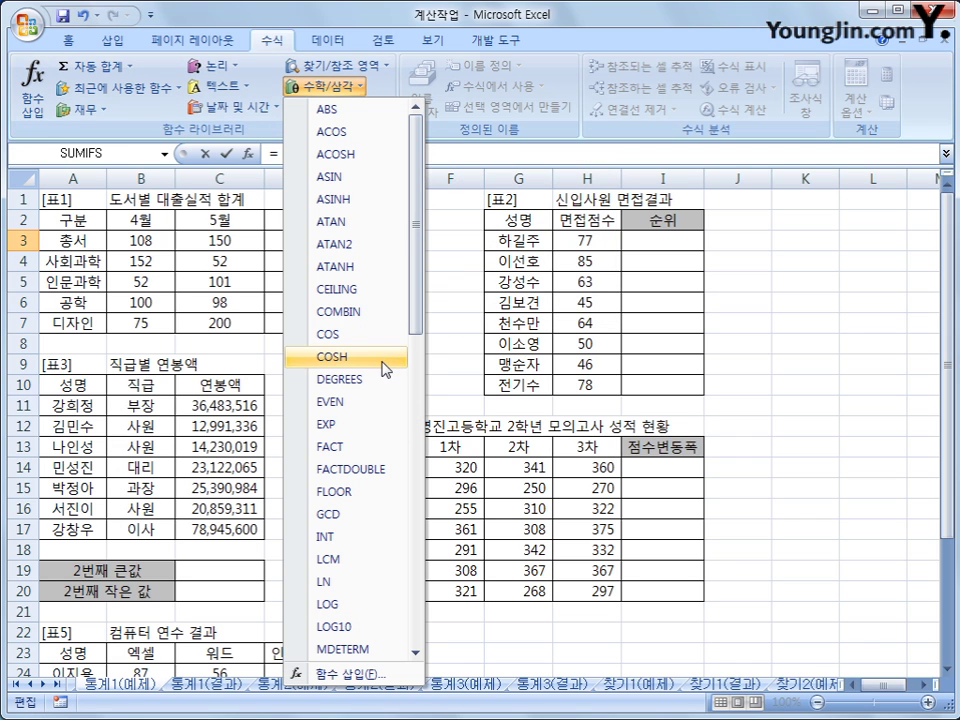
left_click_drag(414, 315, 407, 521)
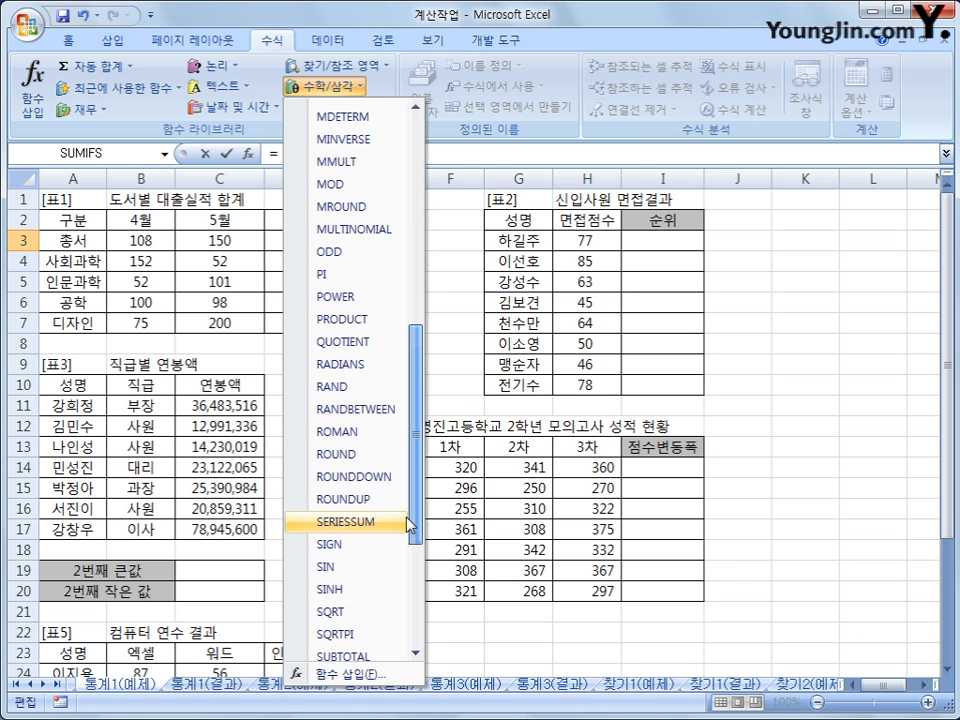
left_click(389, 456)
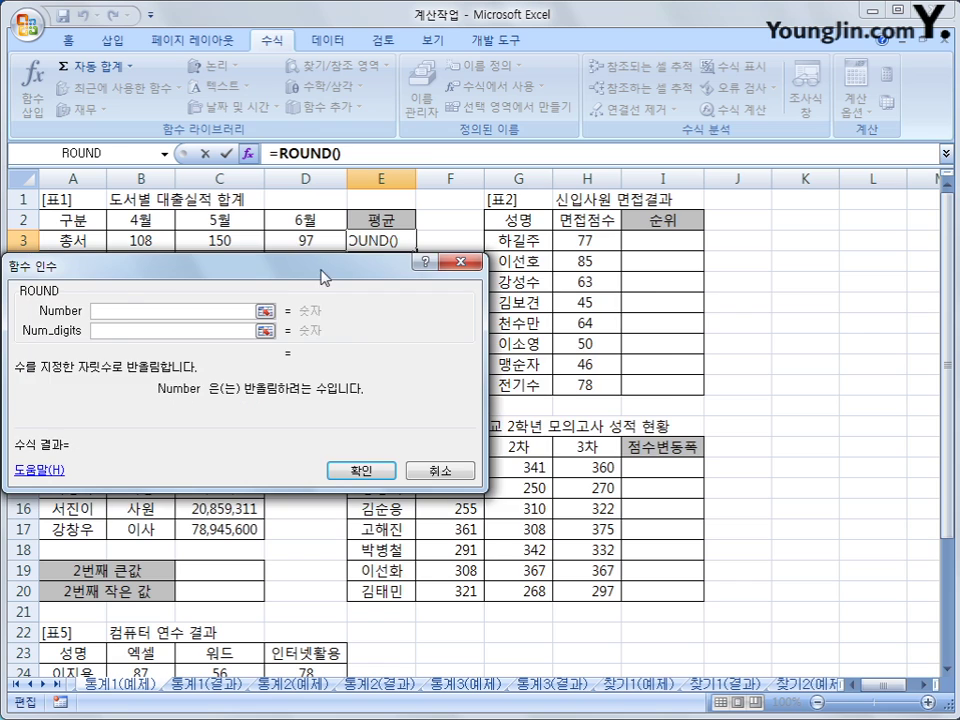
Paste AVERAGE(B3:D3) as ROUND's Number, set Num_digits to 1, and fill the completed formula down to E7.
left_click_drag(321, 277, 505, 302)
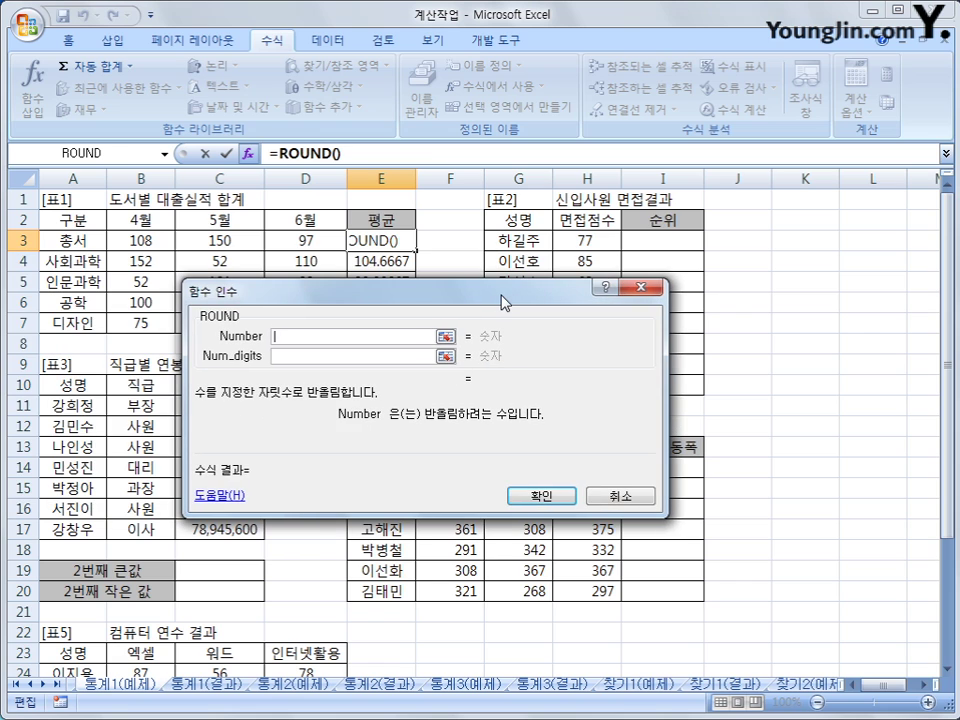
right_click(319, 336)
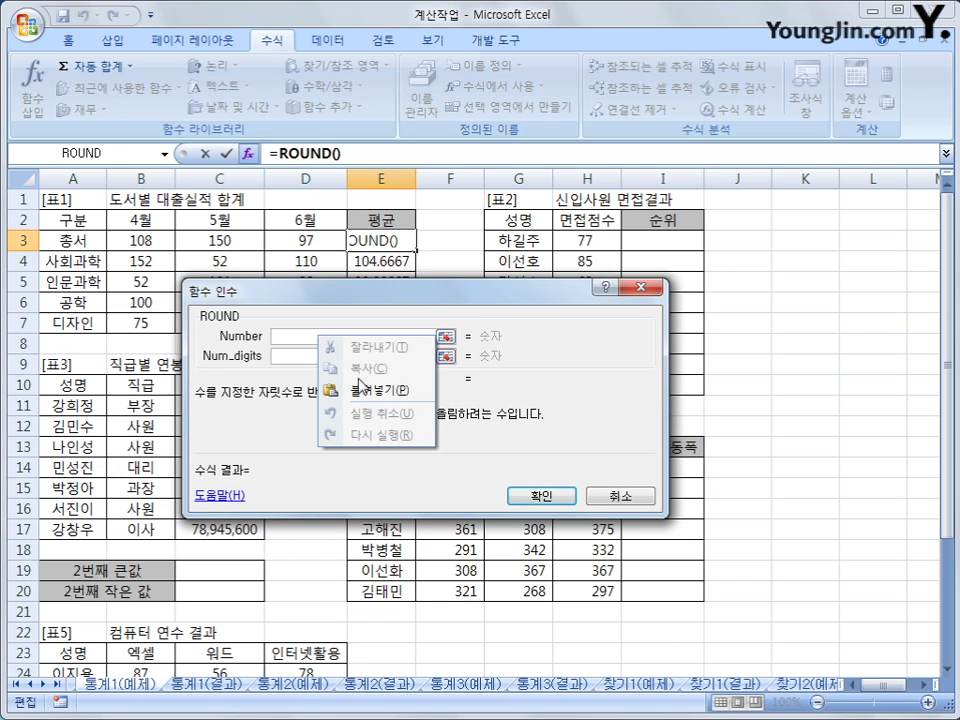
left_click(360, 390)
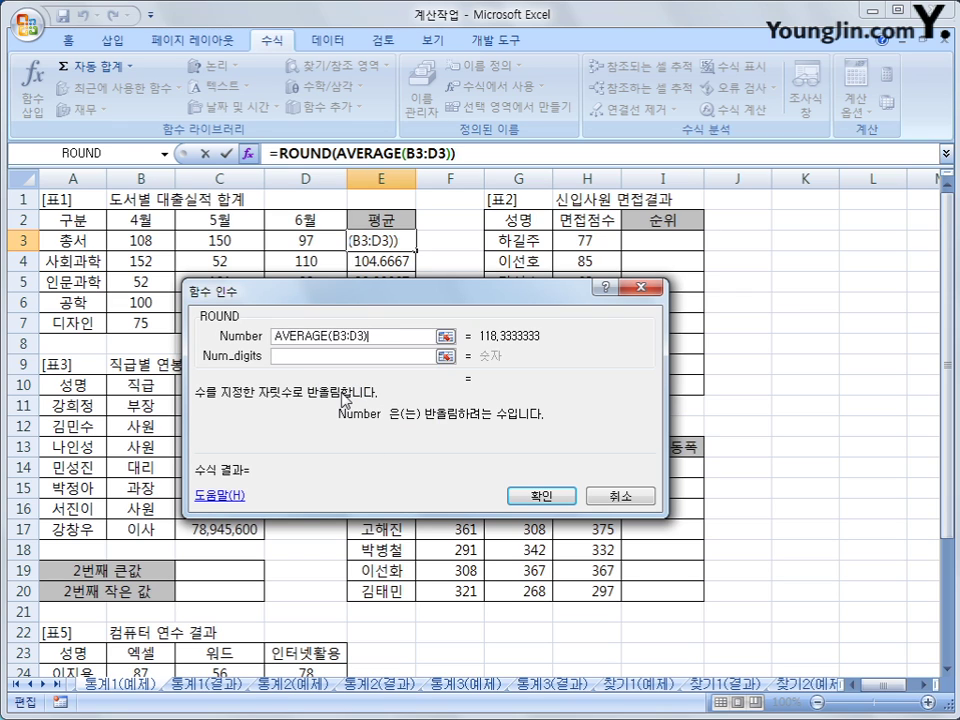
left_click(337, 360)
type("1")
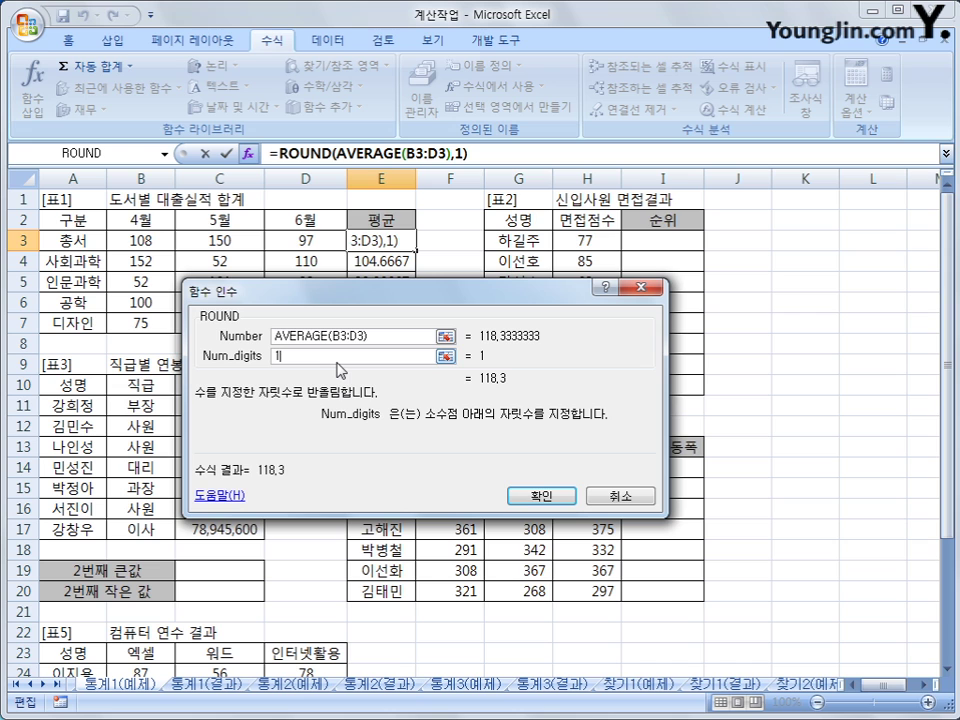
left_click(542, 496)
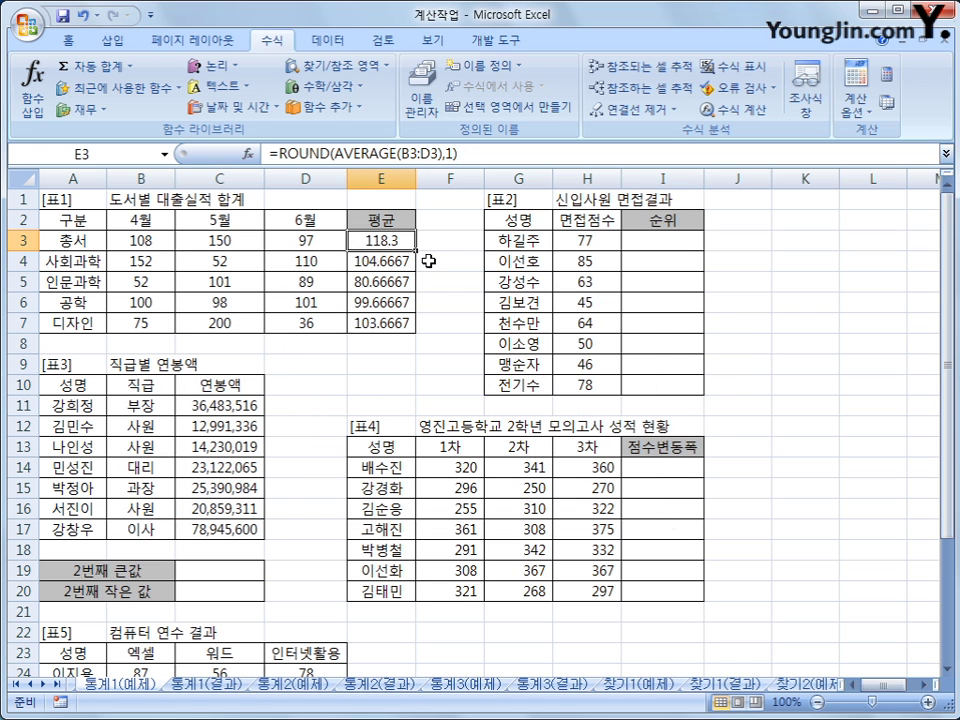
left_click_drag(416, 250, 424, 331)
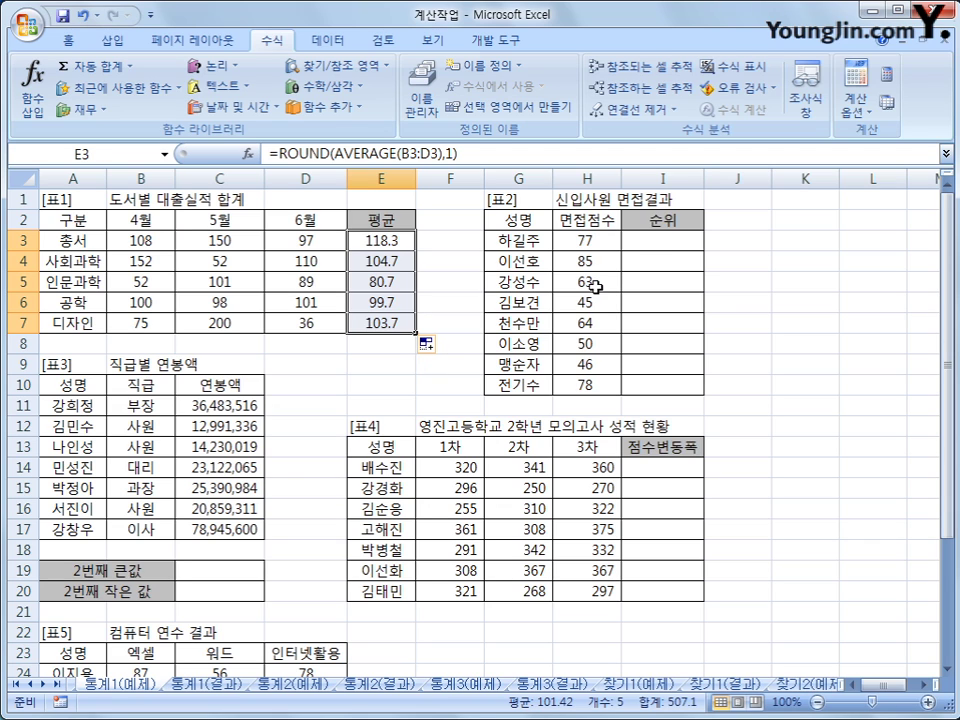
left_click(625, 240)
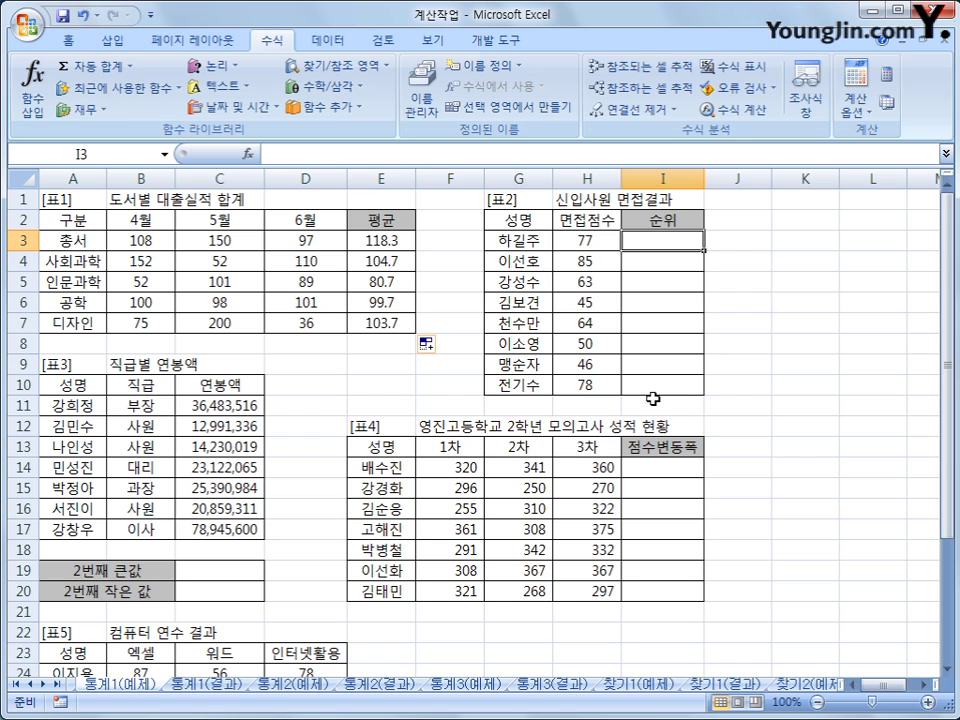
left_click_drag(593, 243, 598, 383)
left_click(576, 263)
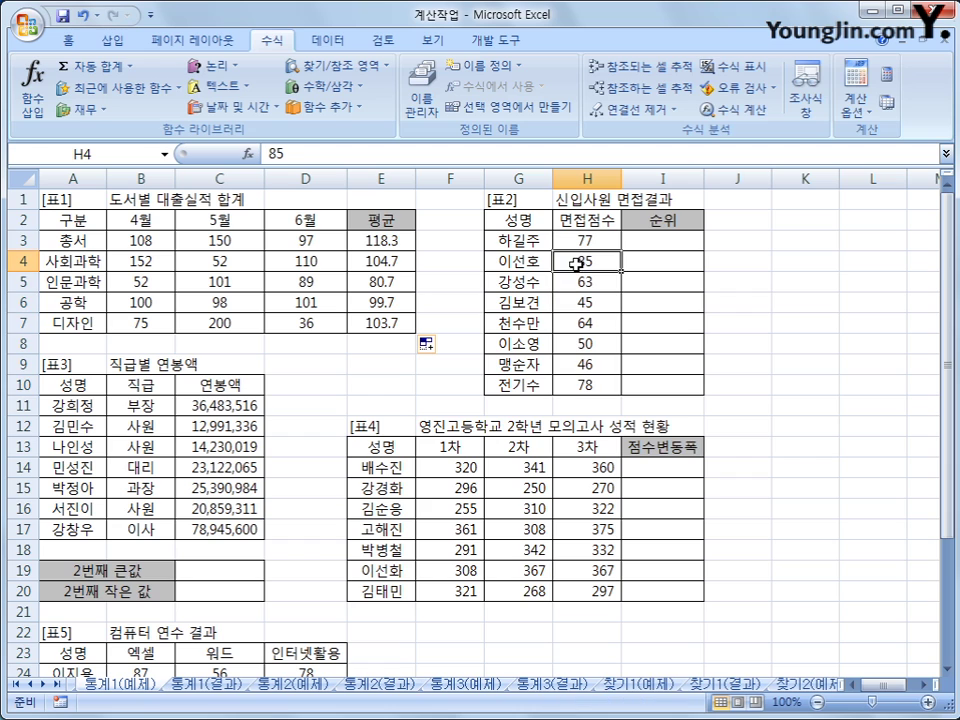
left_click(660, 265)
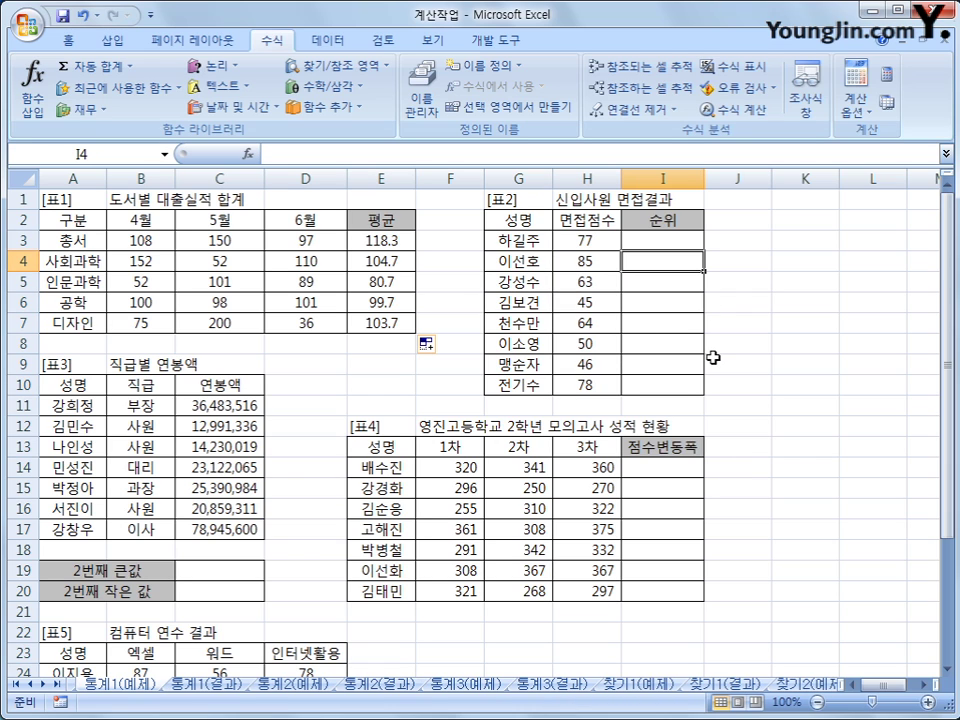
Insert the statistical RANK function in I3 of the interview results table with H3 as its Number.
left_click(690, 245)
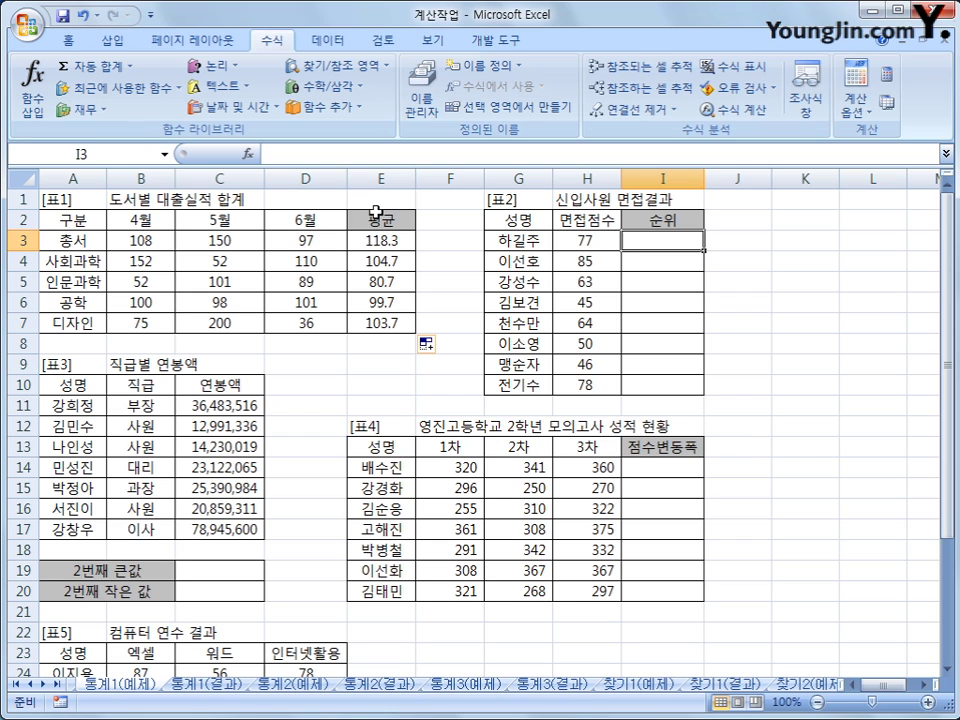
left_click(318, 110)
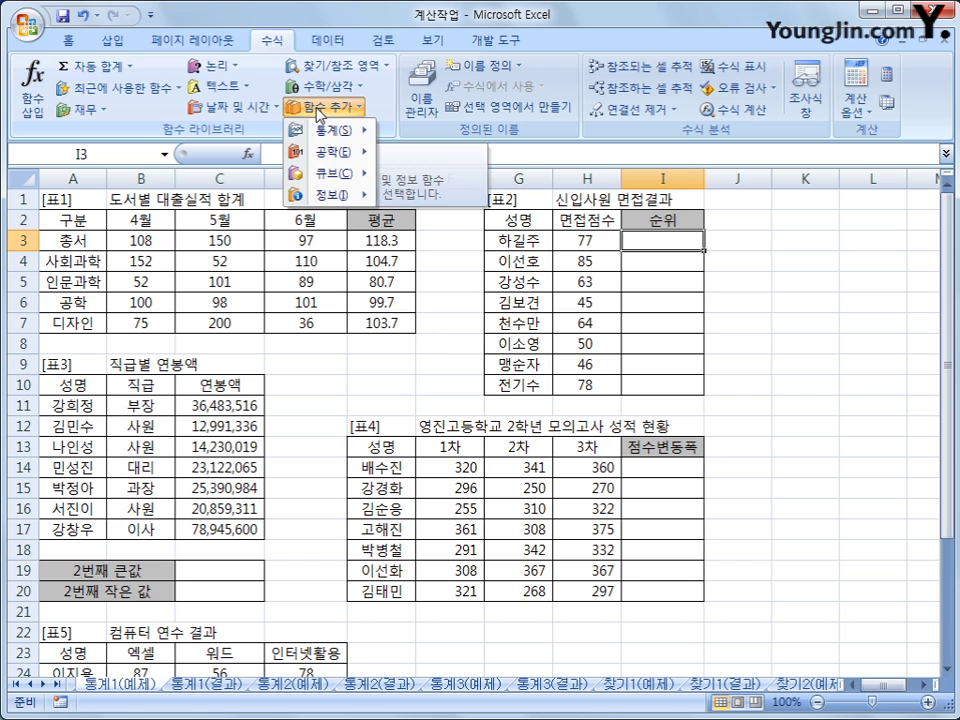
mouse_move(345, 143)
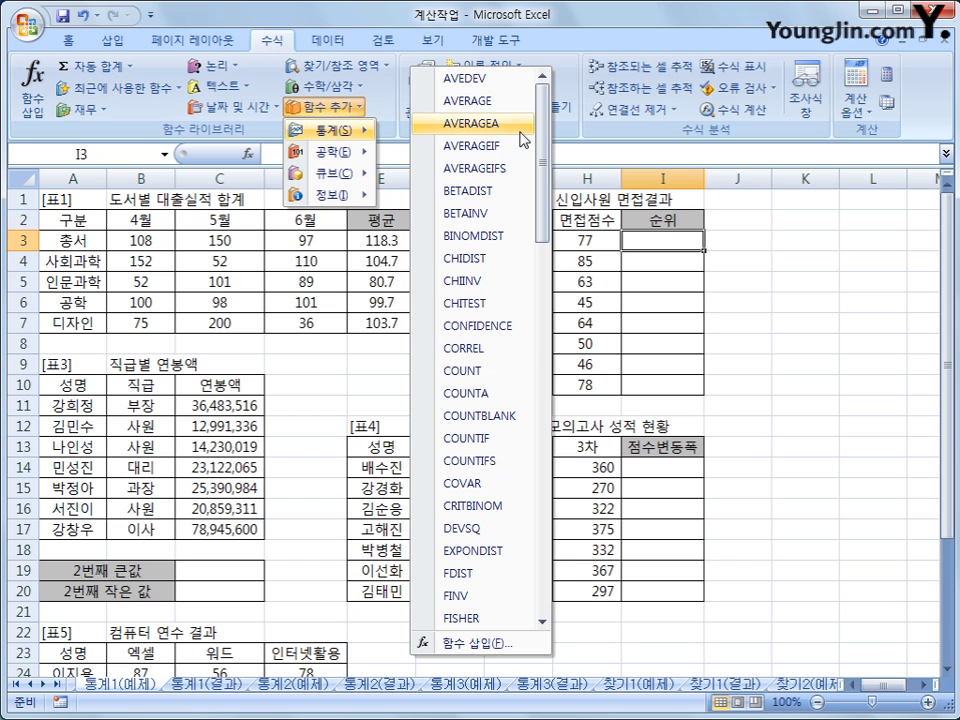
left_click_drag(541, 133, 560, 392)
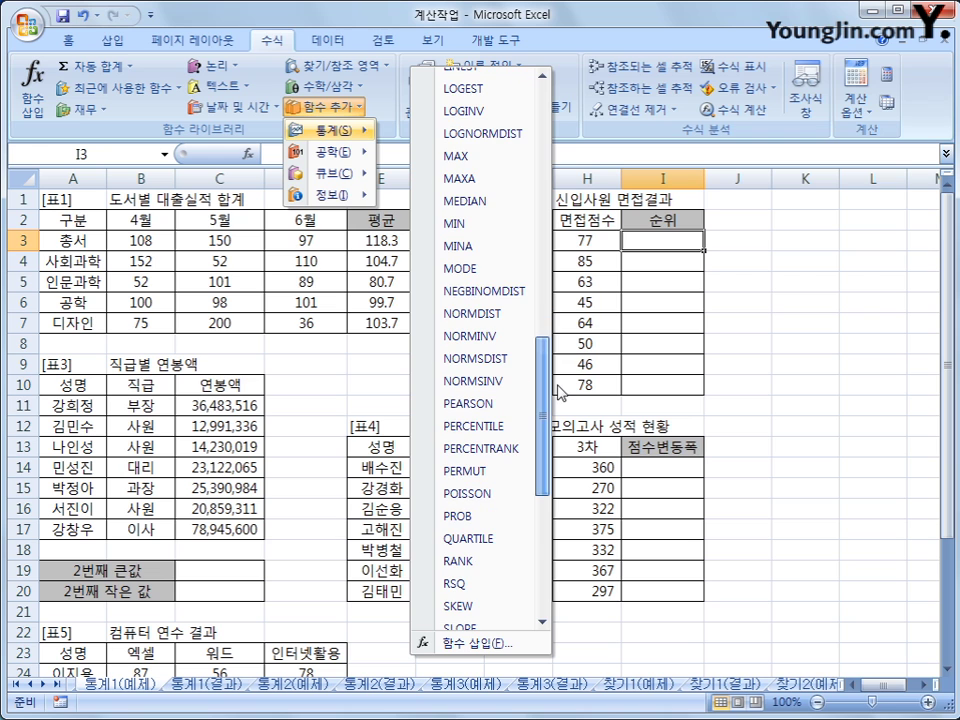
left_click(462, 561)
left_click_drag(270, 442, 456, 510)
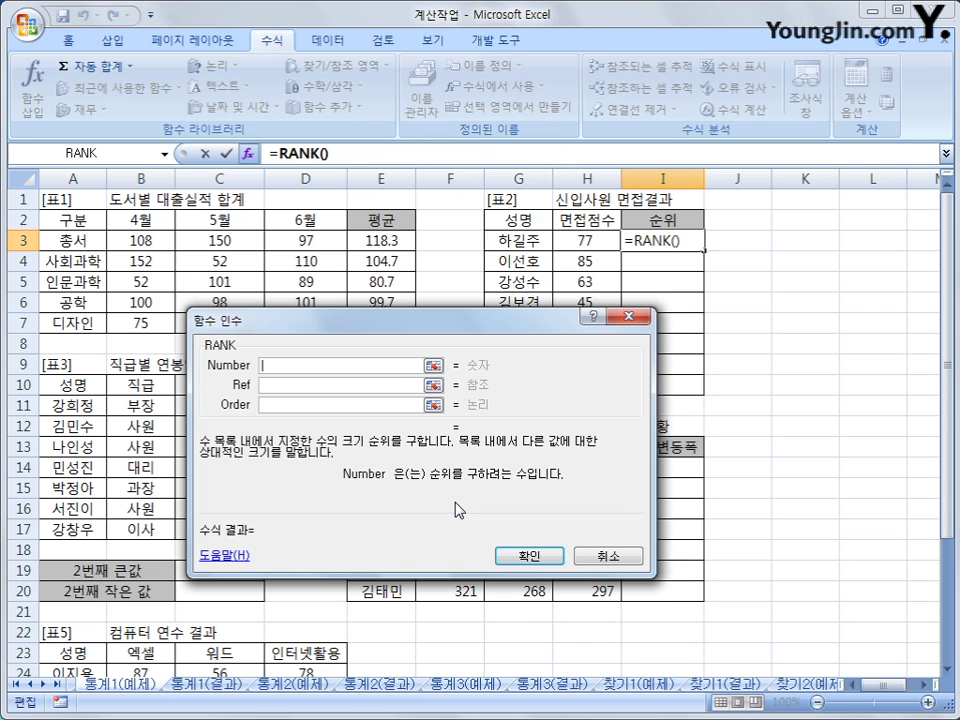
left_click(605, 241)
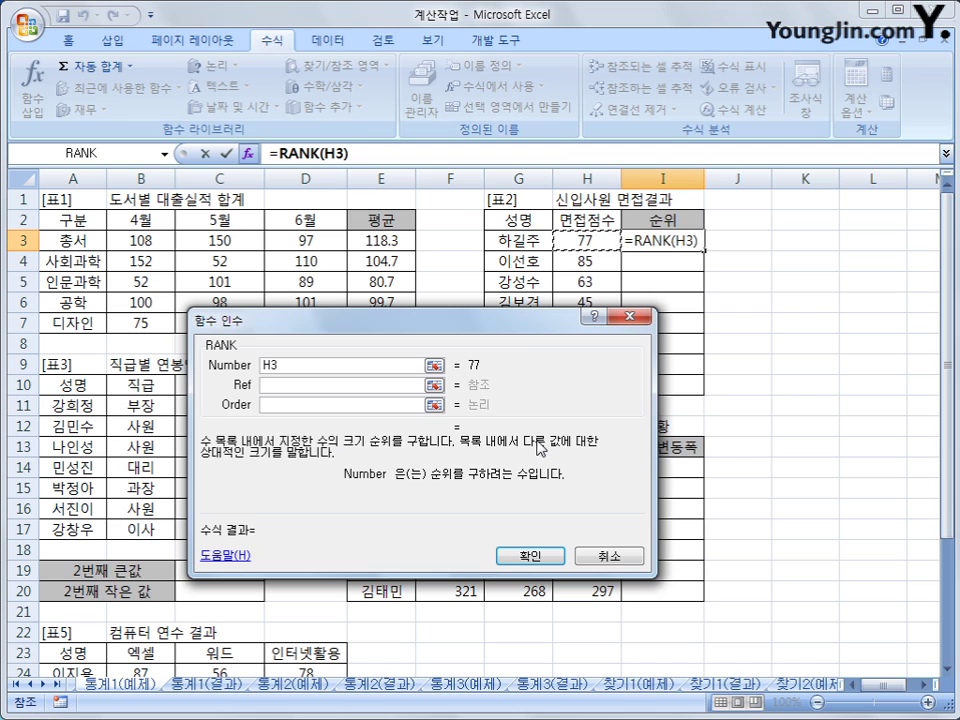
Set RANK's Ref to the interview scores H3:H10 and make it the absolute range $H$3:$H$10.
left_click(381, 386)
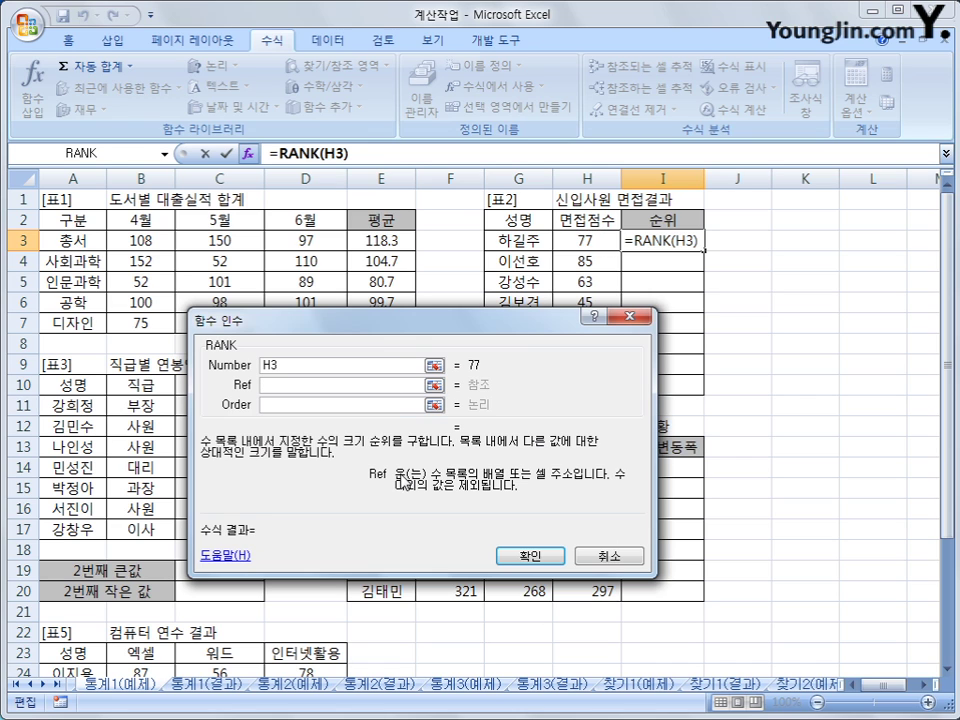
left_click_drag(416, 324, 308, 343)
left_click_drag(583, 241, 583, 383)
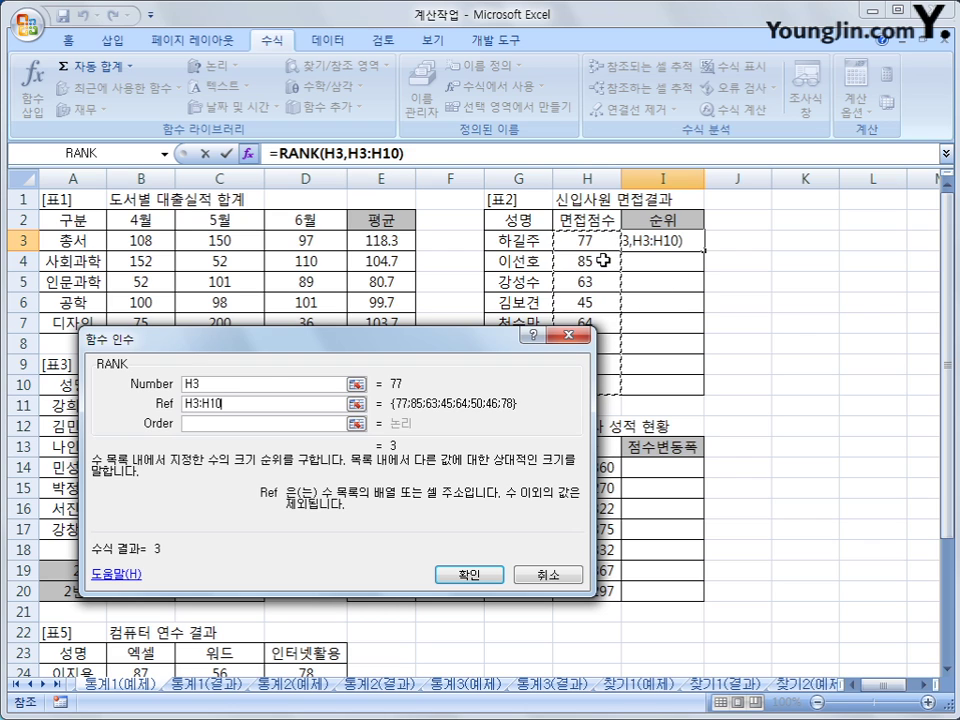
left_click(215, 384)
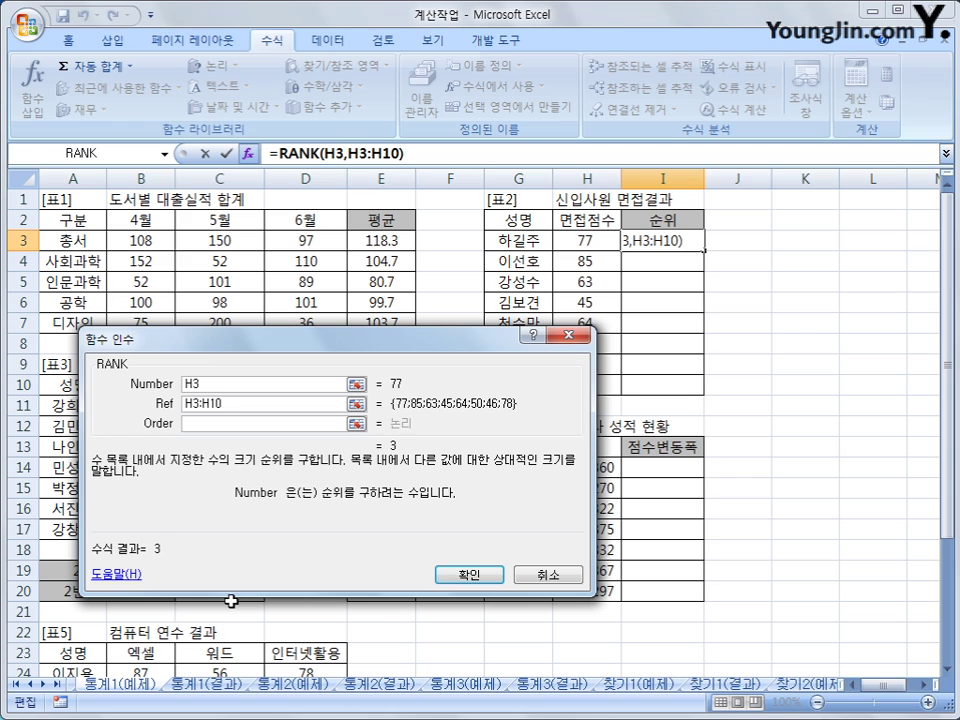
left_click(236, 402)
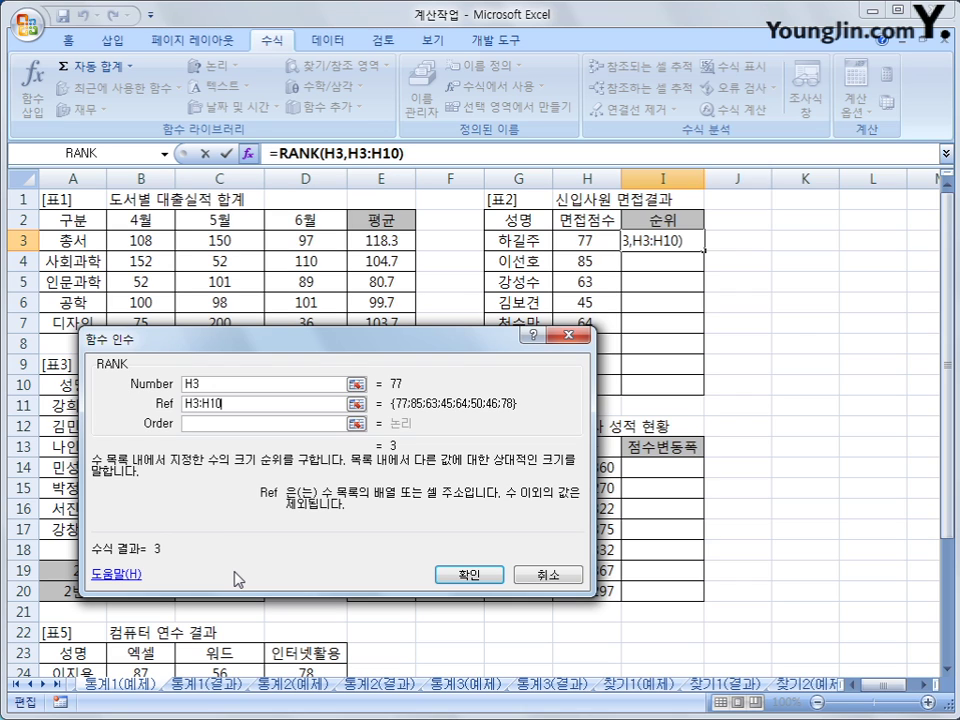
left_click_drag(240, 403, 183, 396)
key("F4")
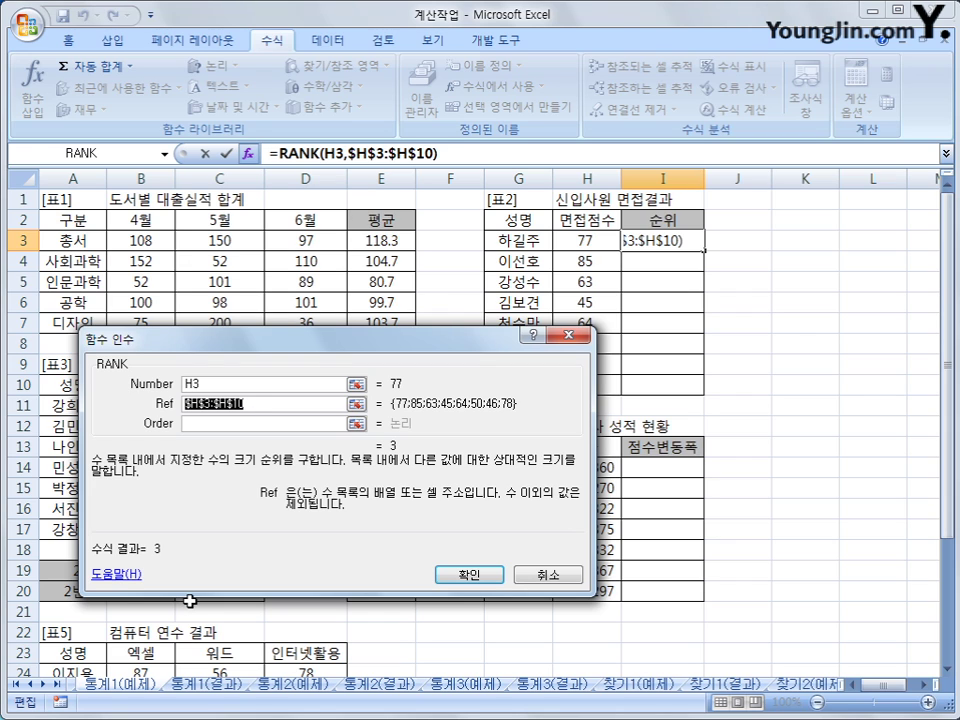
Complete the RANK formula with Order left empty and fill it from I3 down to I10.
key("Tab")
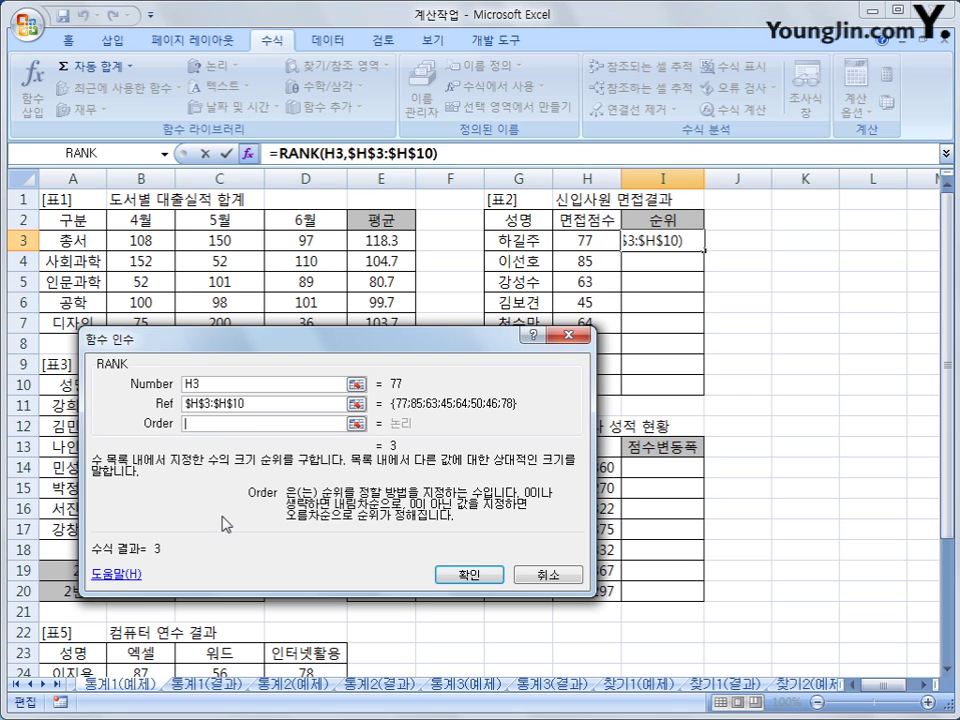
left_click(482, 573)
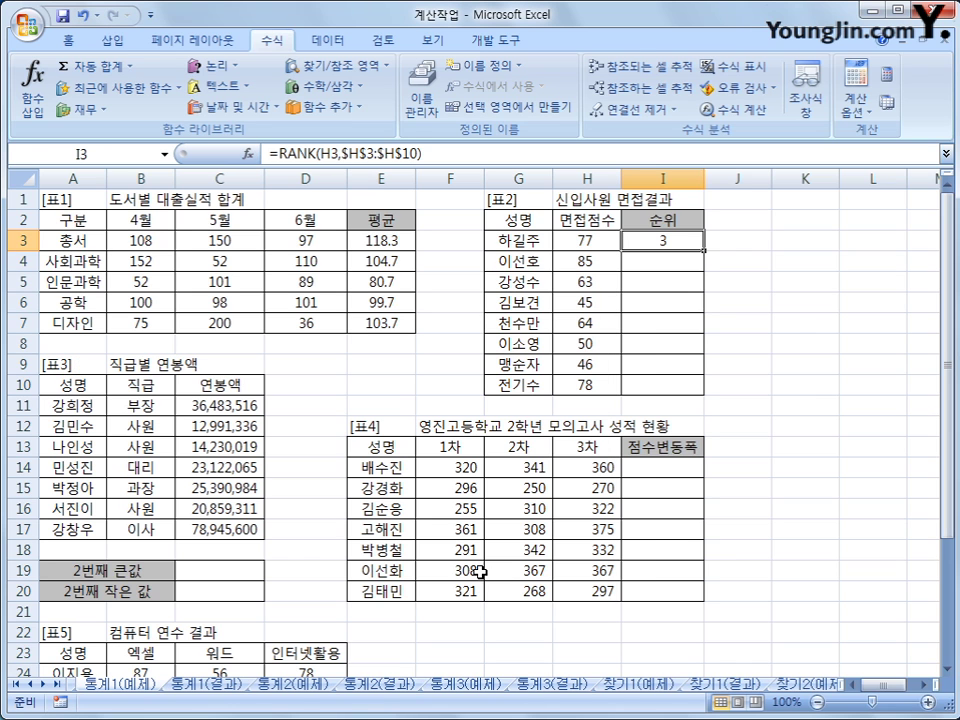
left_click_drag(704, 249, 704, 395)
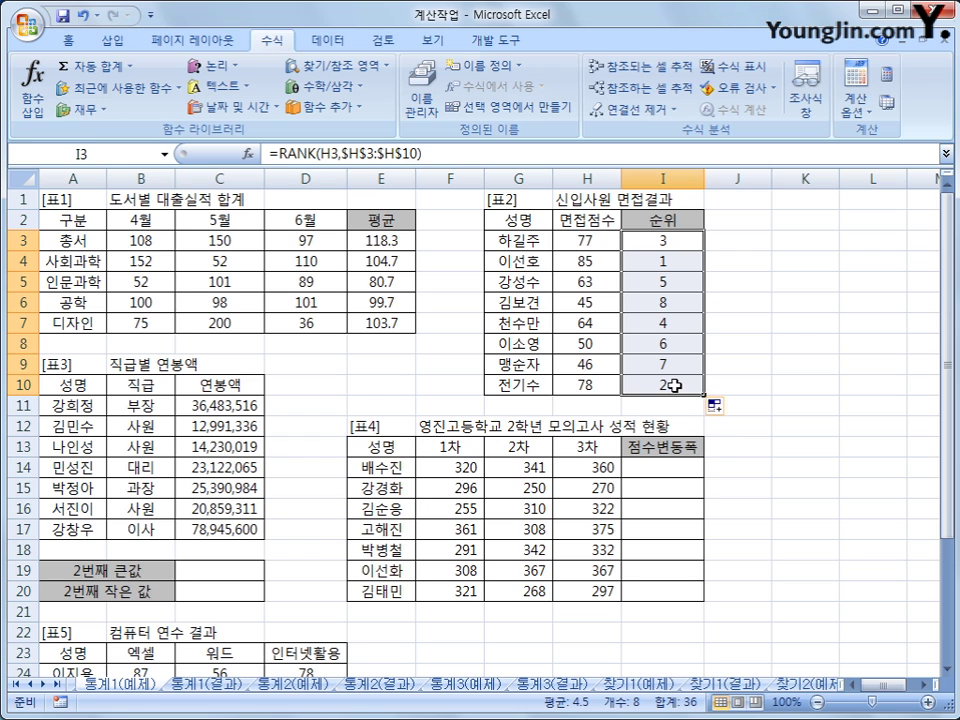
Append &"등" to the RANK formula in I3 of the interview results table.
left_click(661, 247)
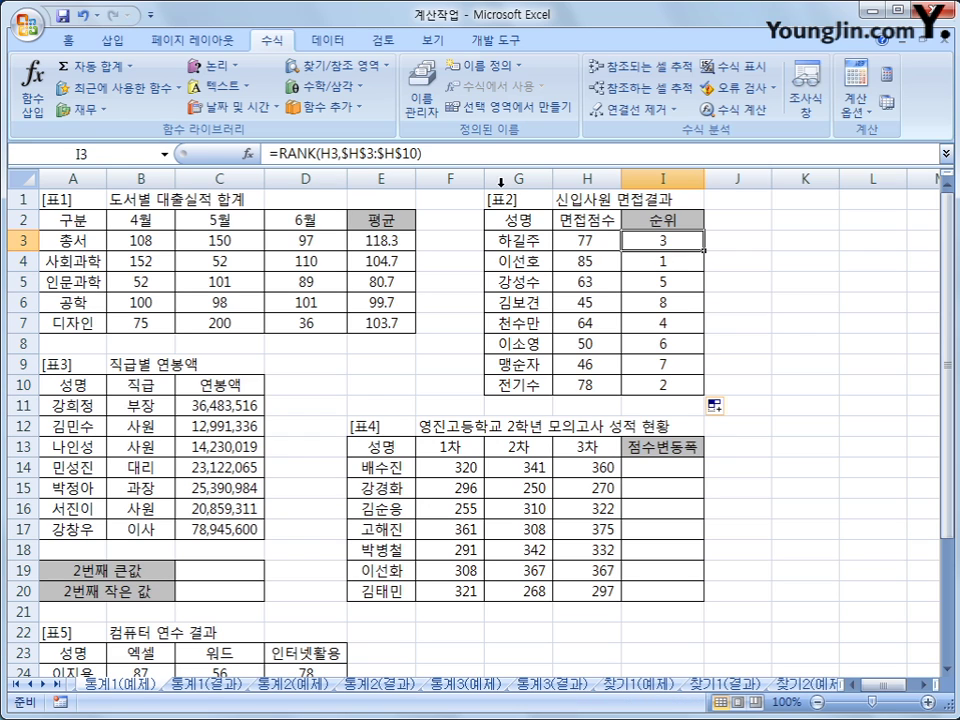
key("F2")
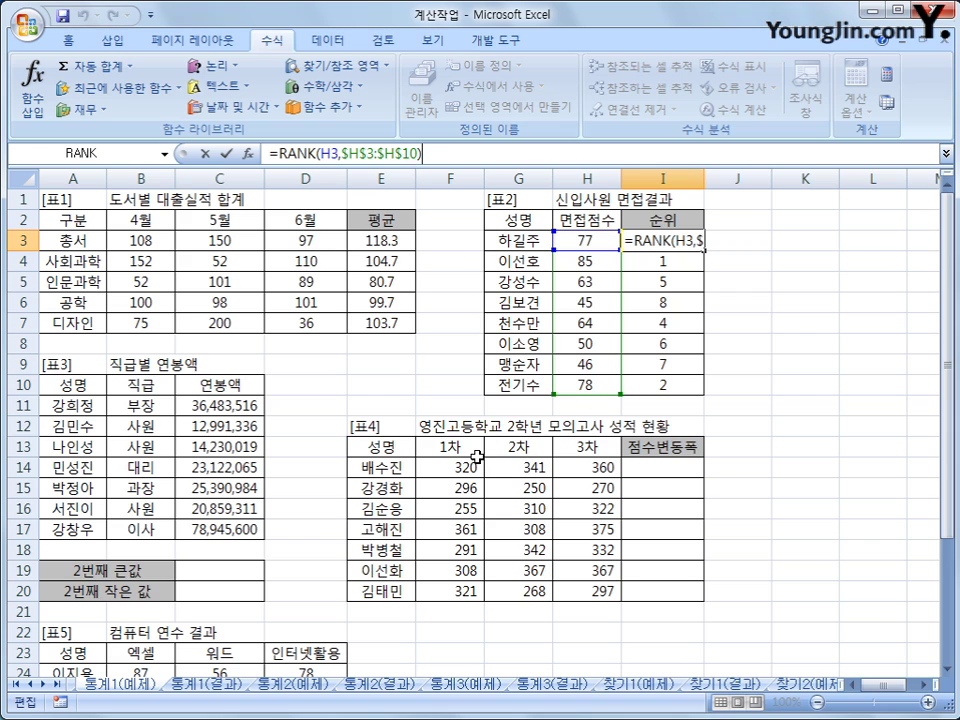
type("&")
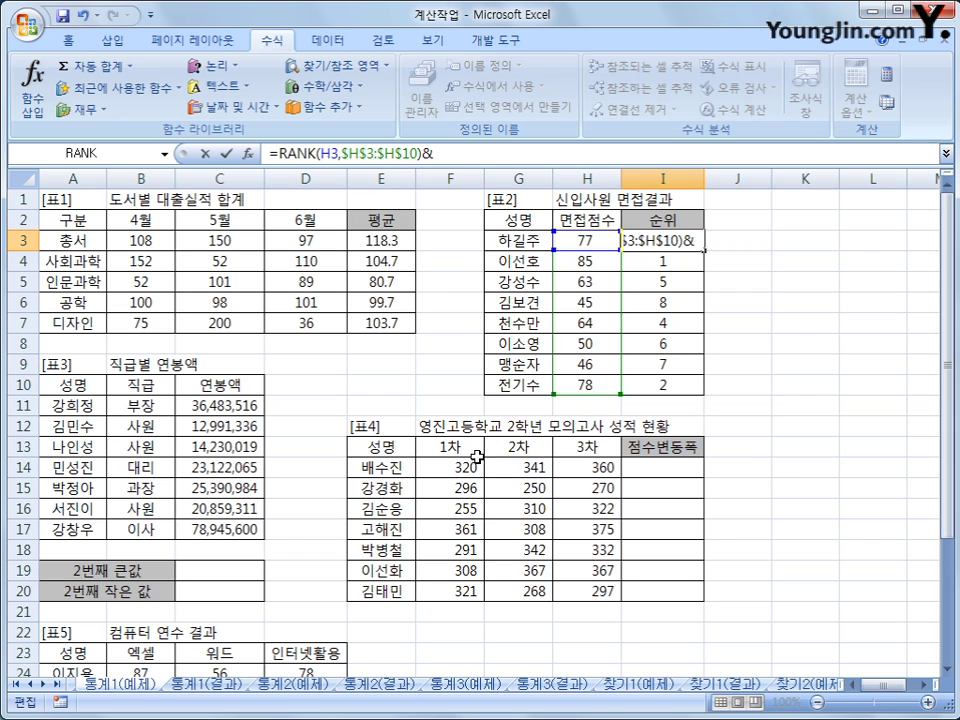
type("\"em")
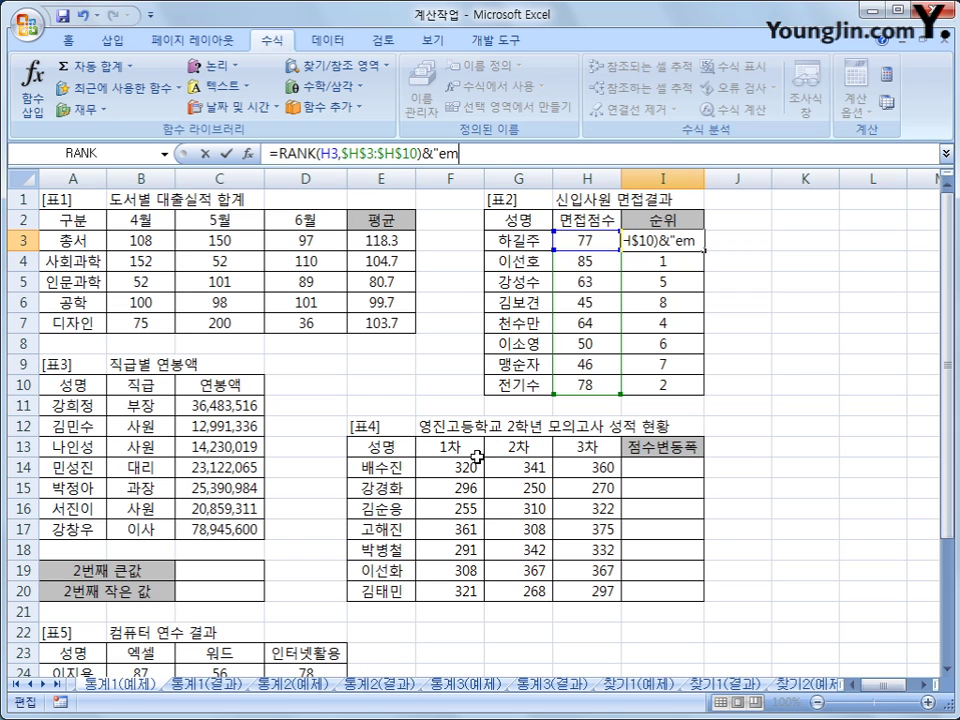
key("BackSpace")
key("BackSpace")
type("등\"")
key("Return")
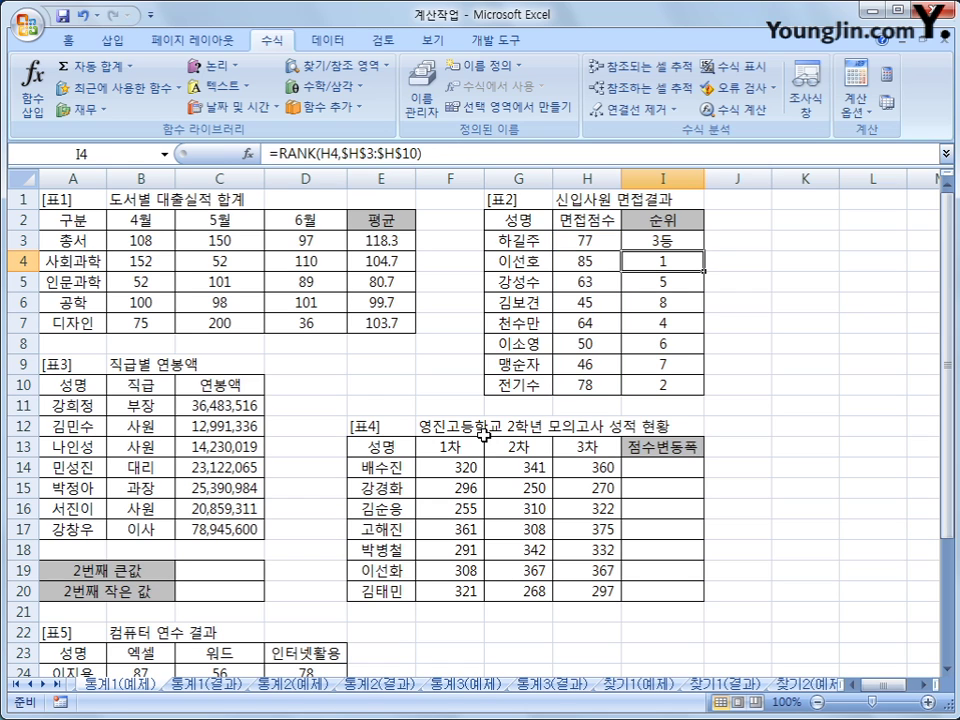
Fill the extended rank formula from I3 down to I10.
left_click(663, 238)
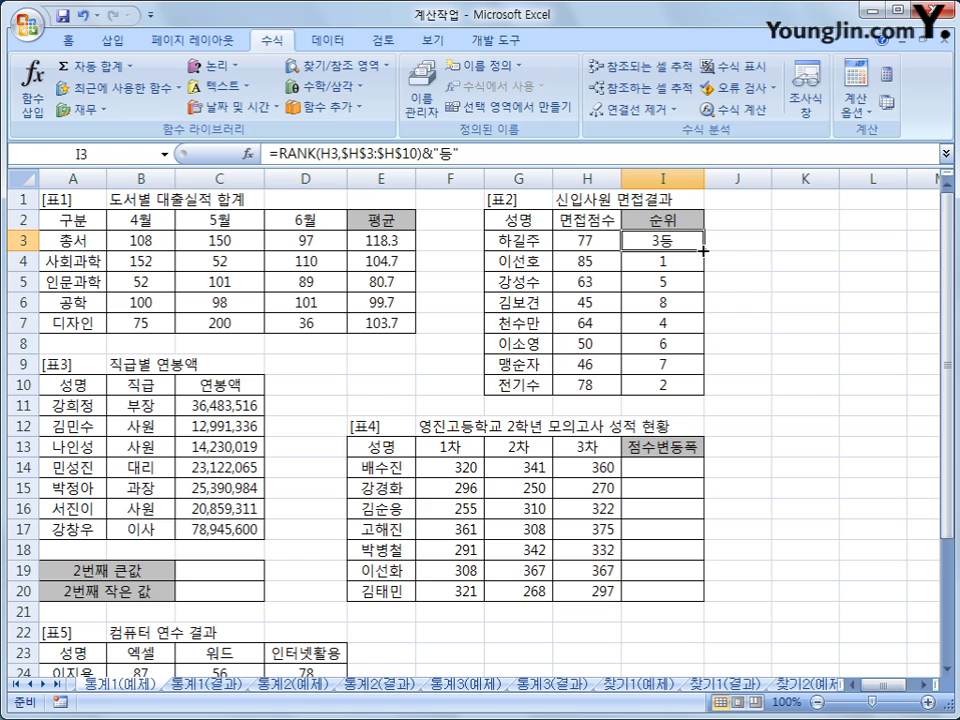
left_click_drag(703, 250, 693, 387)
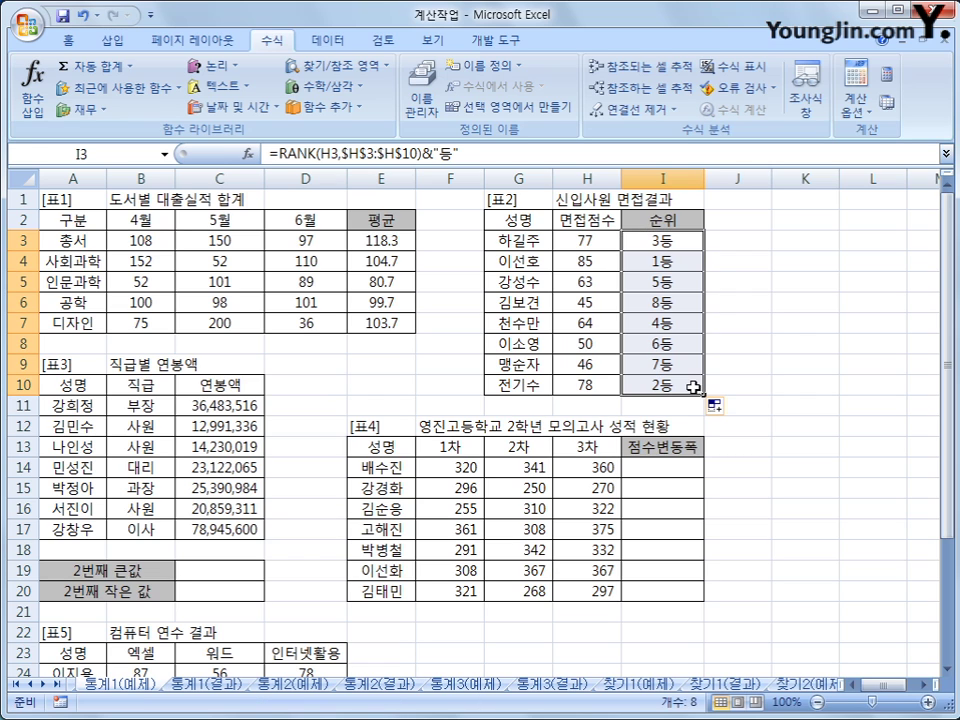
left_click(693, 388)
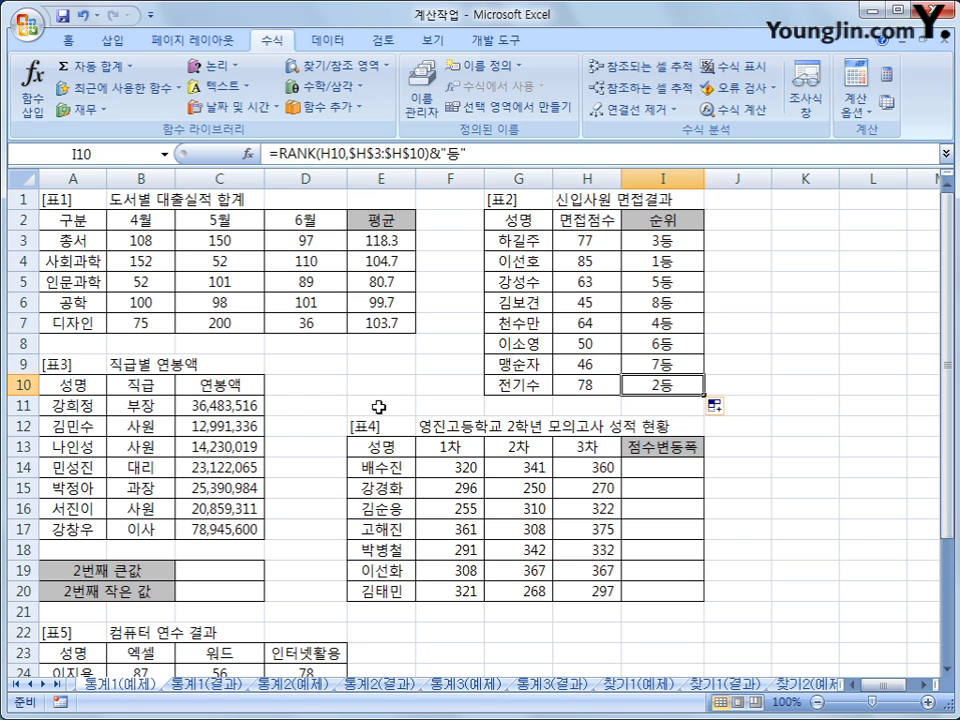
Insert the statistical LARGE function in C19 with the salaries C11:C17 as Array and 2 as K.
left_click(218, 568)
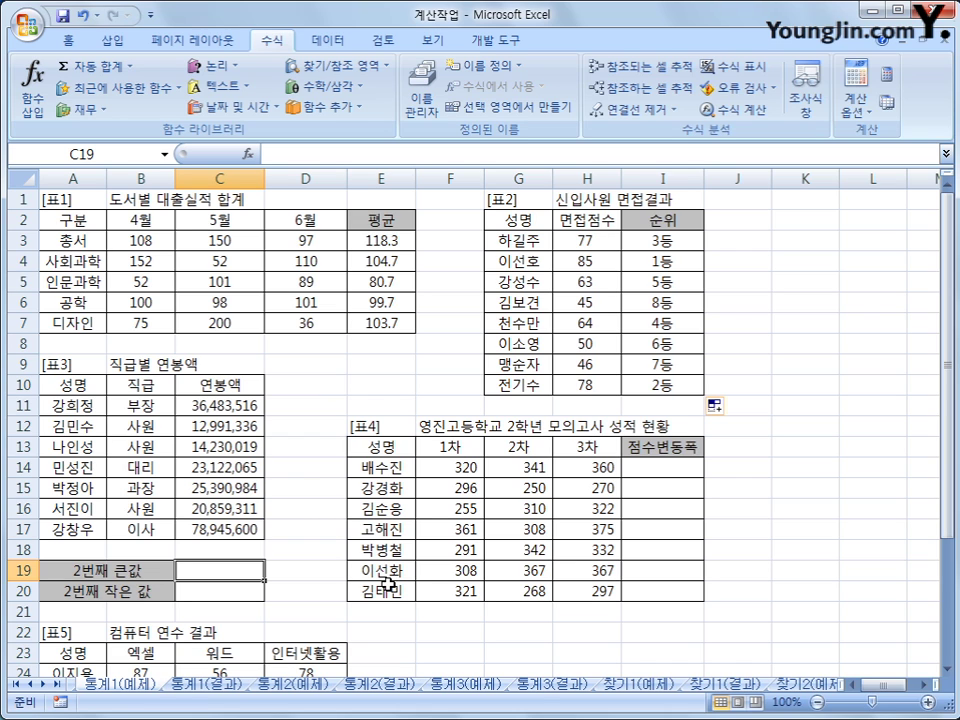
left_click(325, 106)
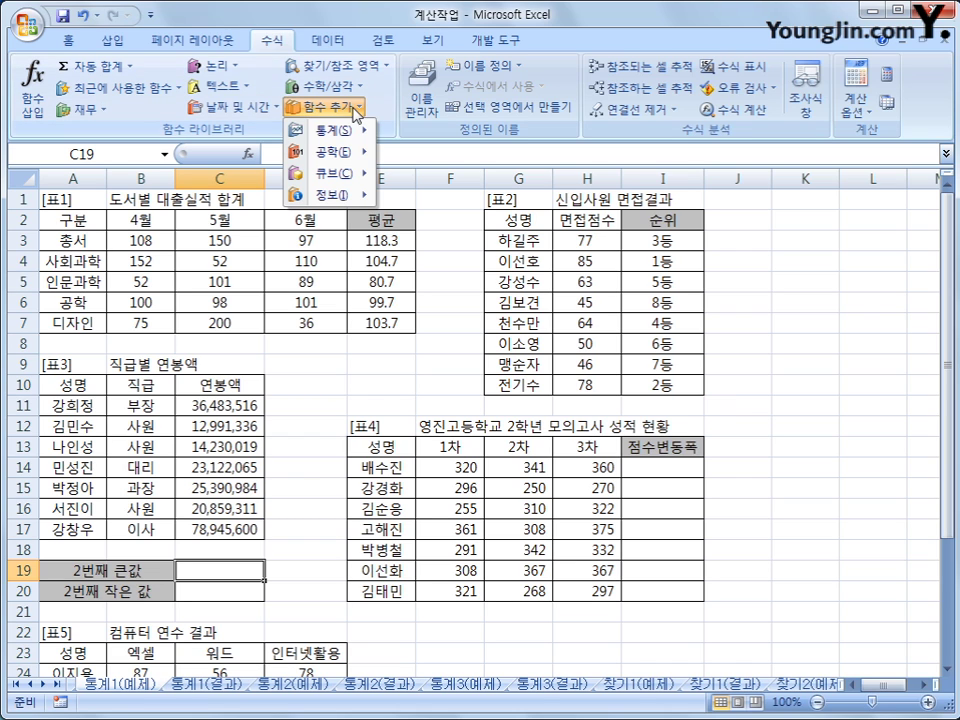
mouse_move(357, 130)
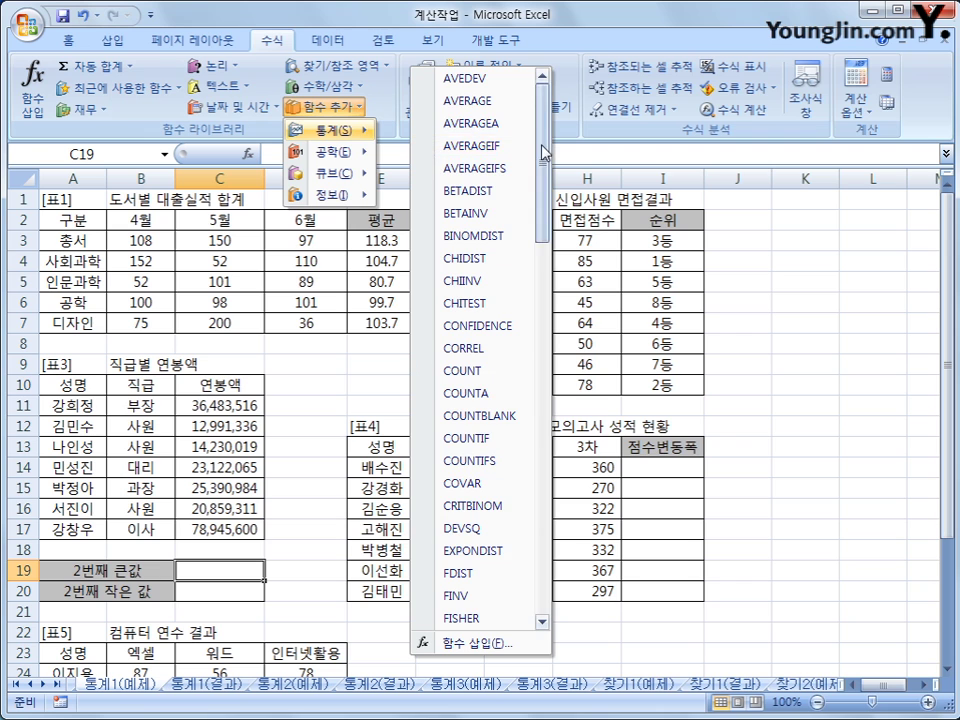
left_click_drag(546, 150, 550, 276)
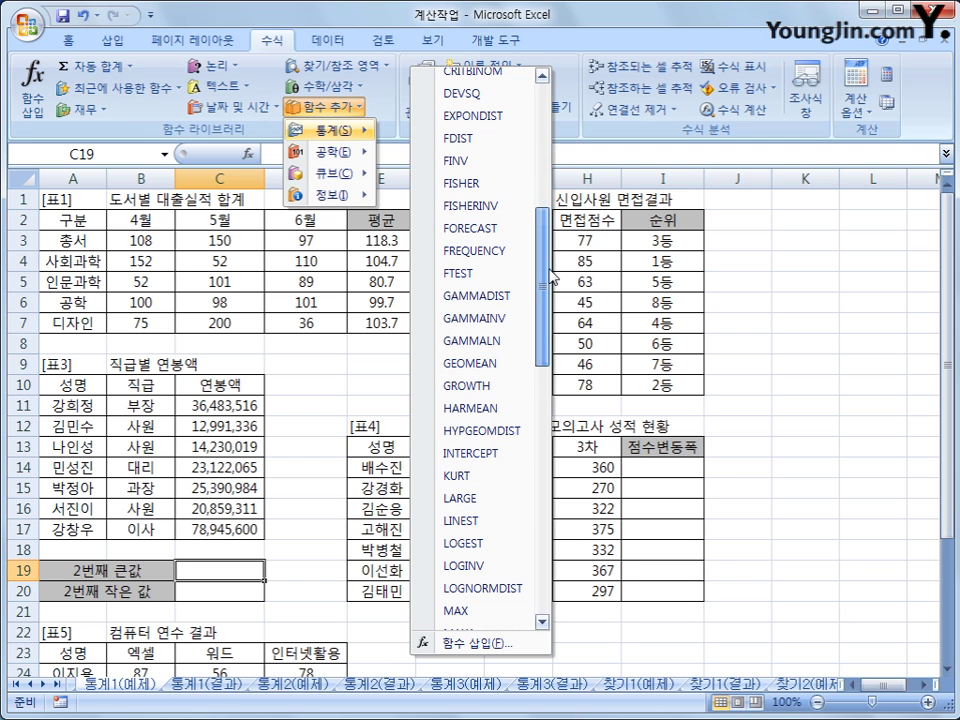
left_click(462, 498)
left_click_drag(312, 435, 609, 356)
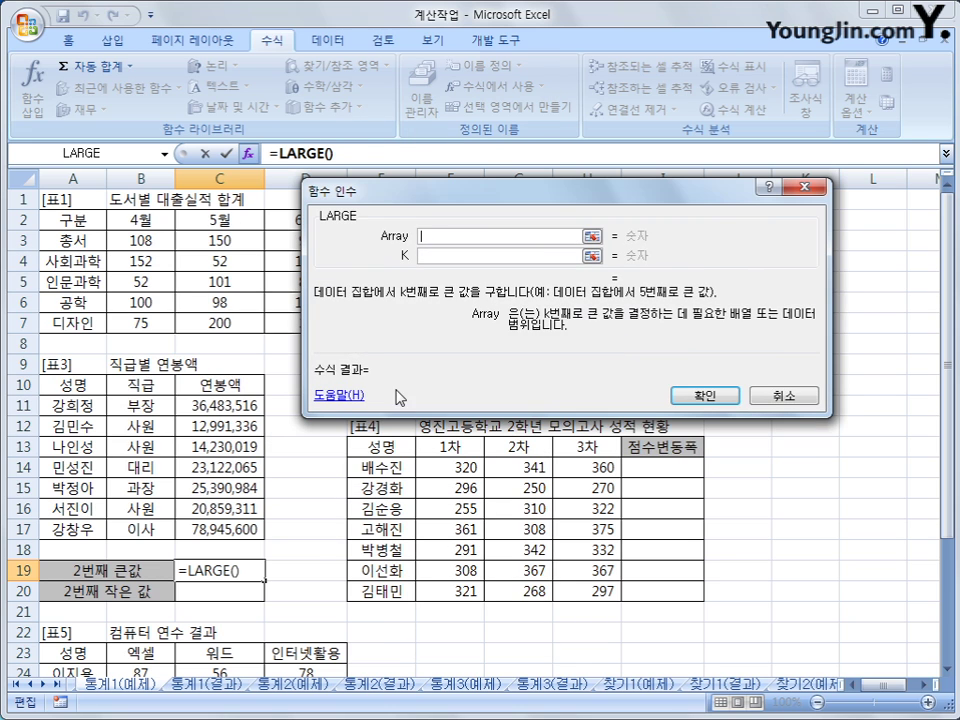
left_click_drag(198, 406, 213, 522)
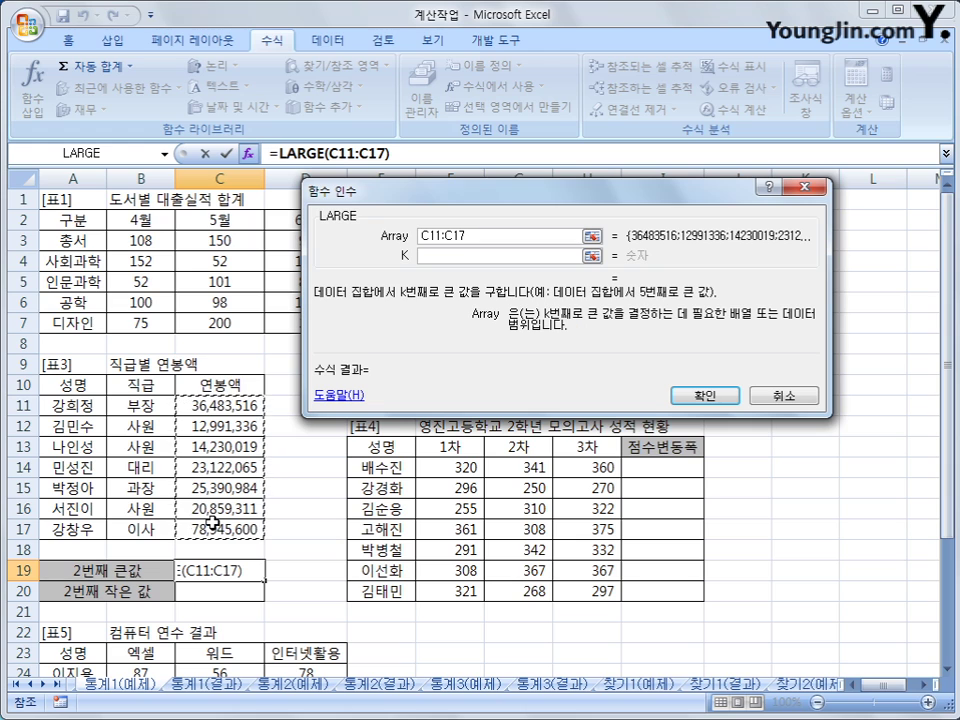
left_click(435, 255)
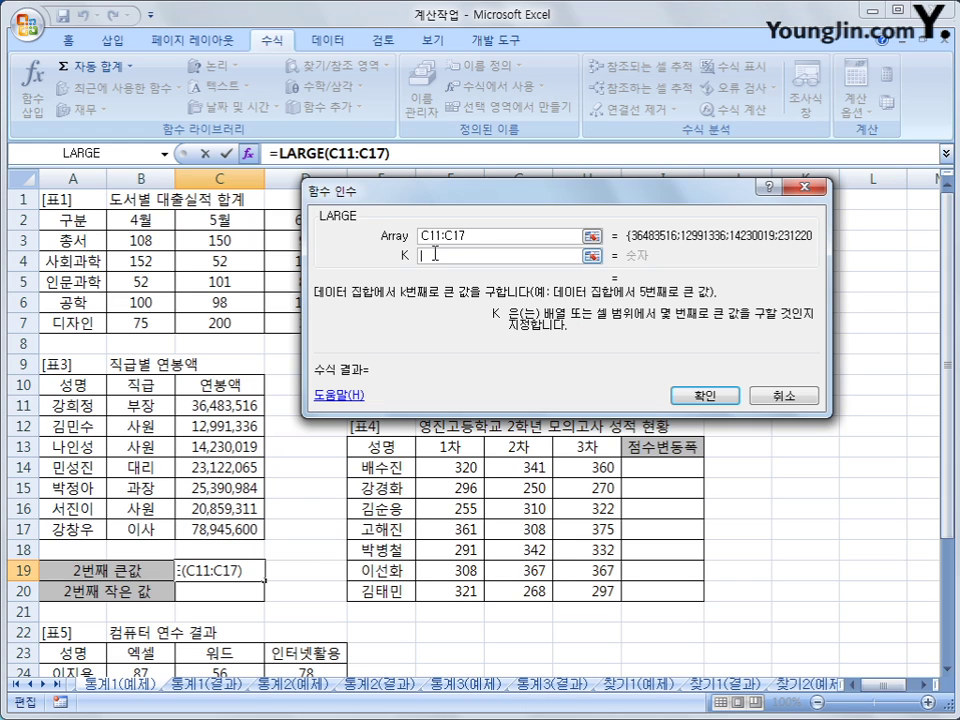
type("2")
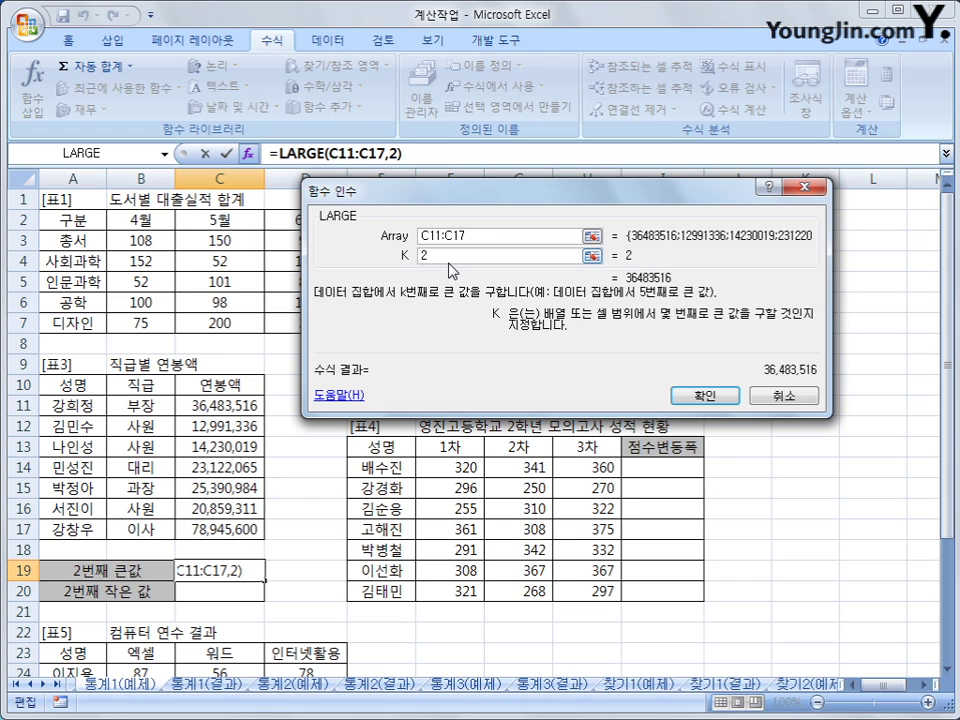
left_click(702, 396)
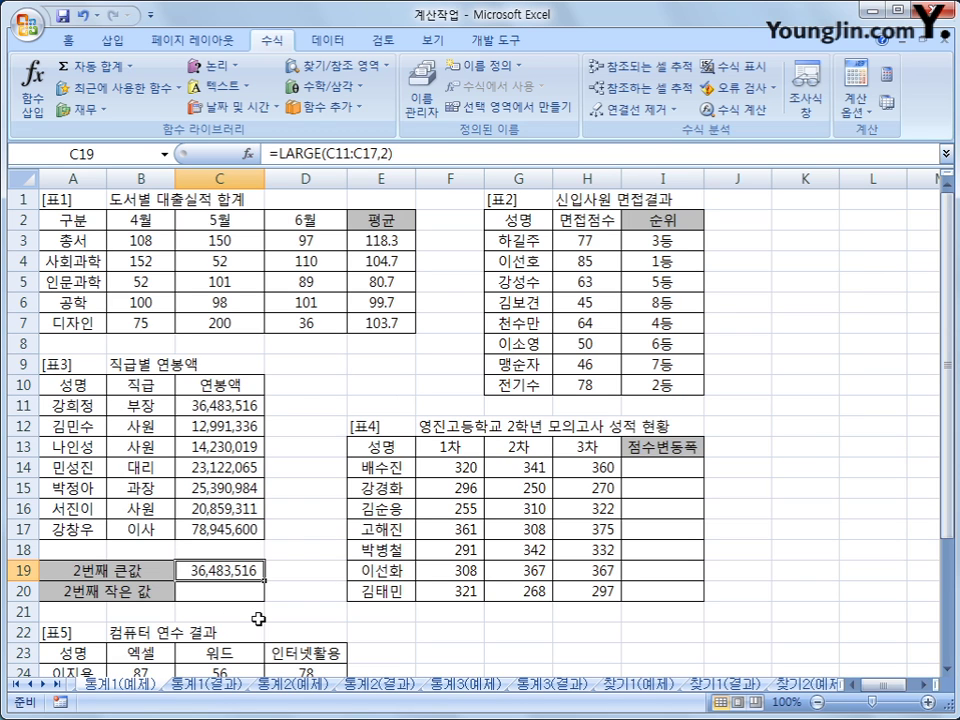
Insert the statistical SMALL function in C20 with Array C11:C17 and K set to 2.
left_click(250, 591)
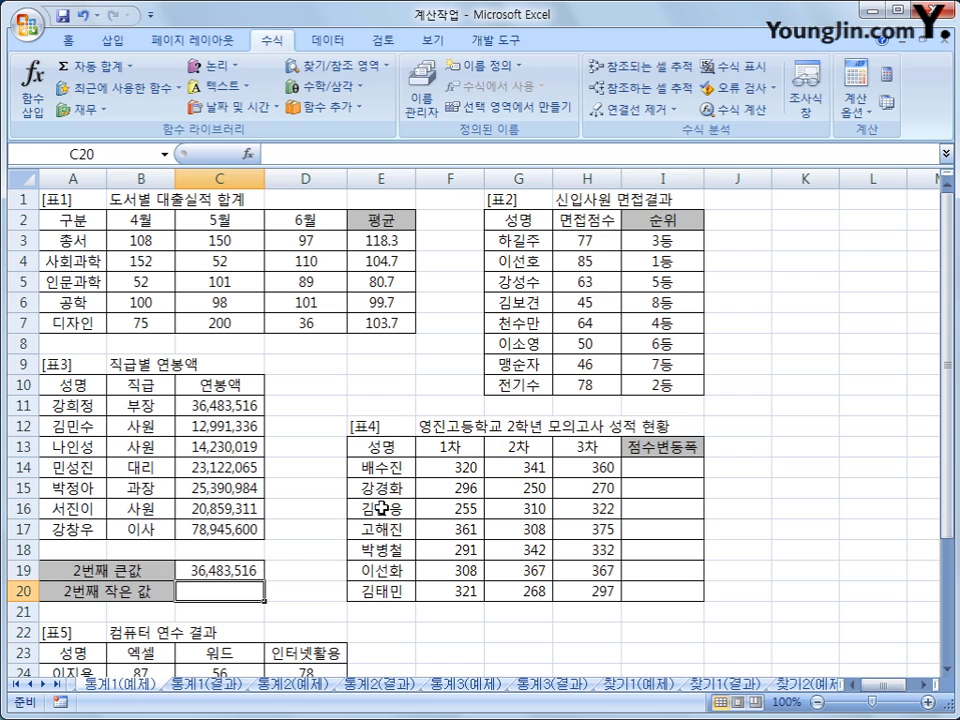
left_click(322, 106)
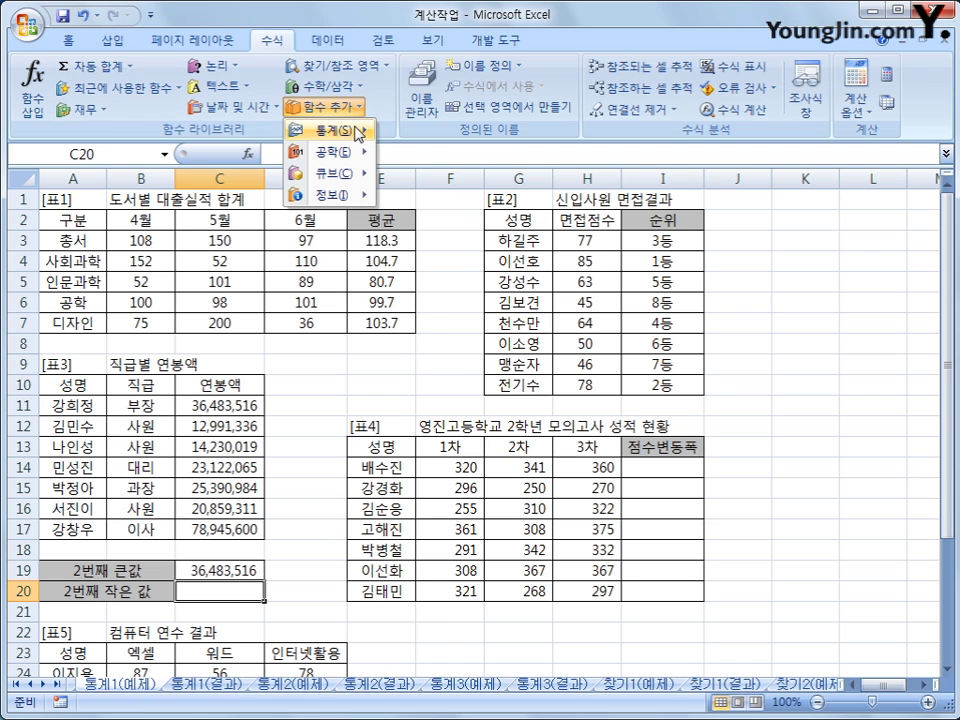
mouse_move(362, 140)
left_click_drag(538, 146, 541, 444)
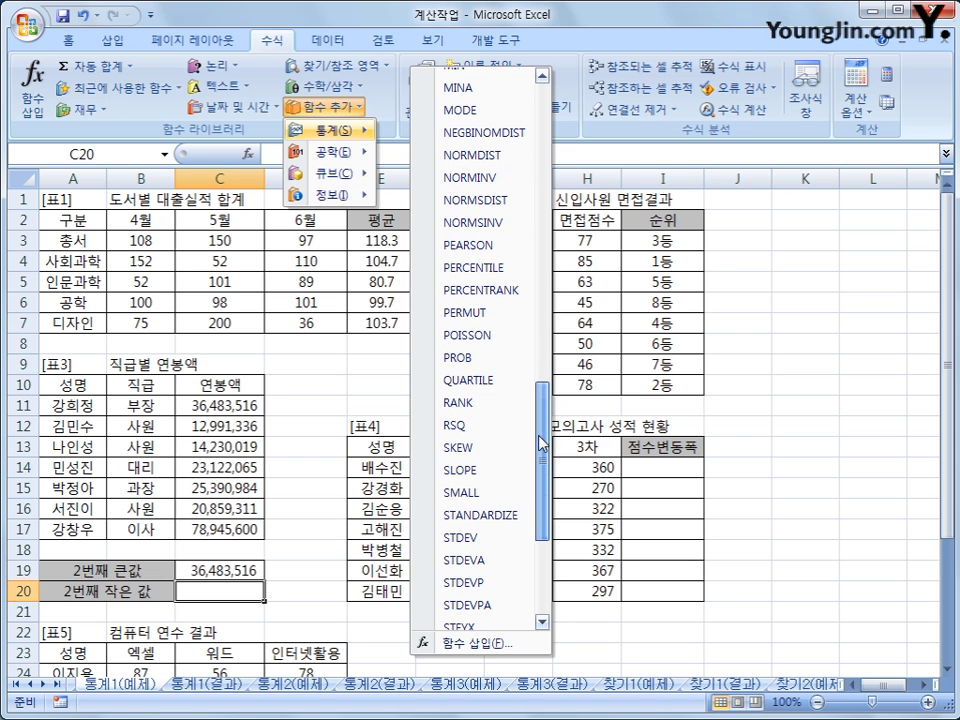
left_click(475, 492)
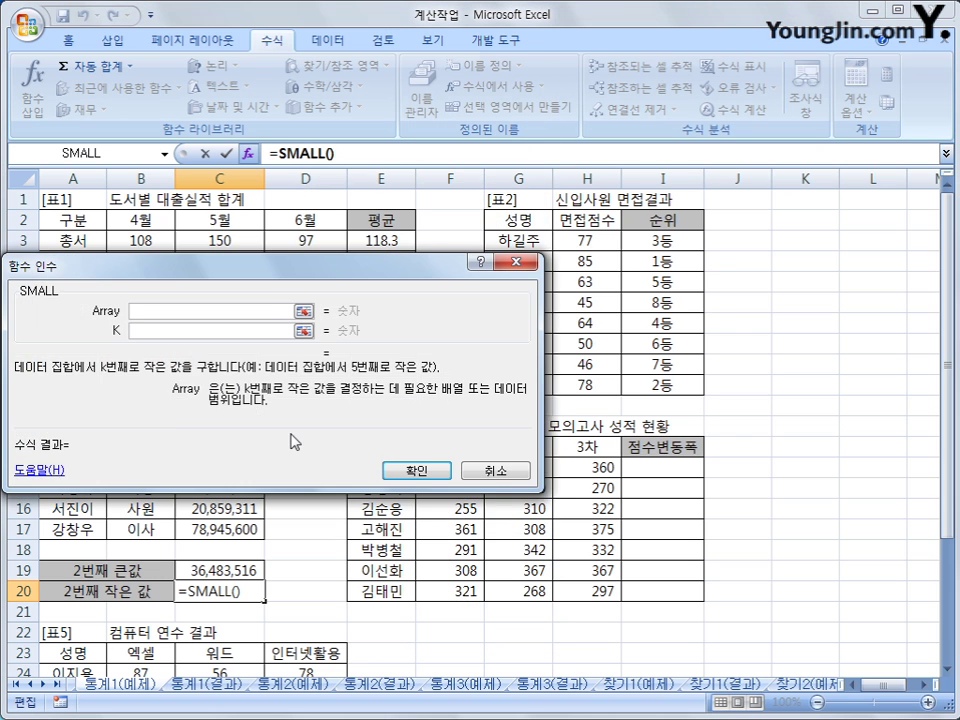
left_click_drag(295, 441, 574, 381)
left_click_drag(251, 403, 243, 527)
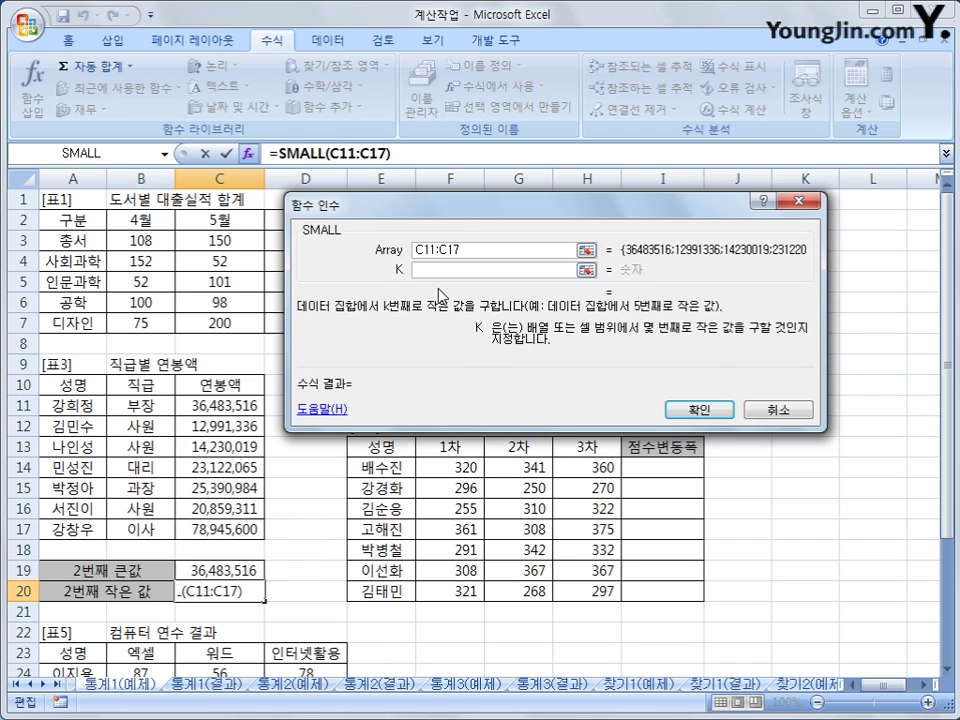
left_click(412, 270)
type("2")
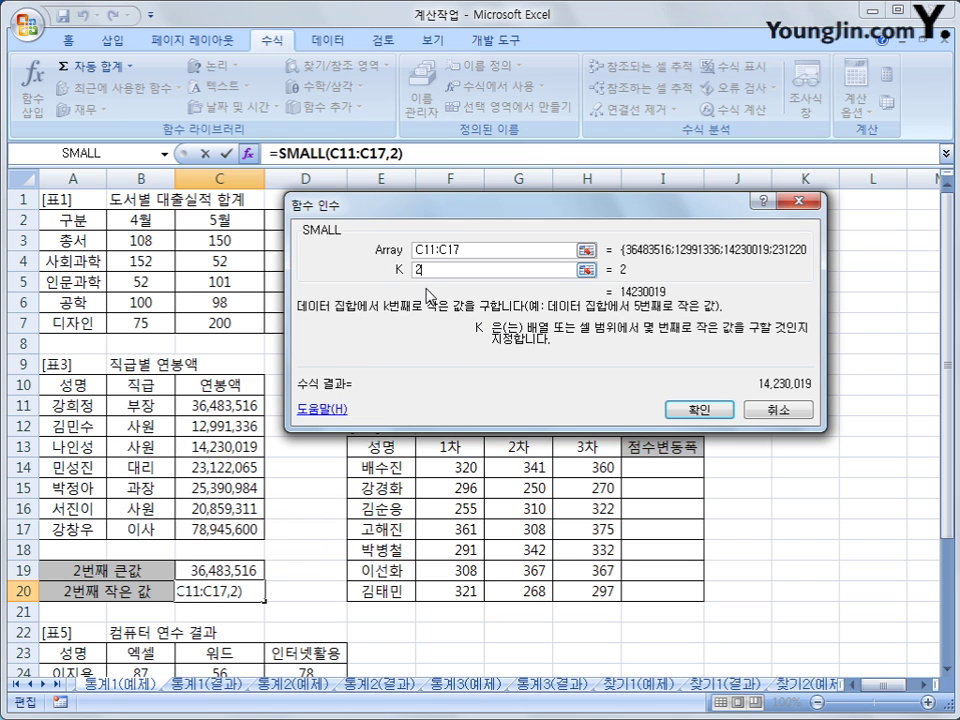
left_click(704, 411)
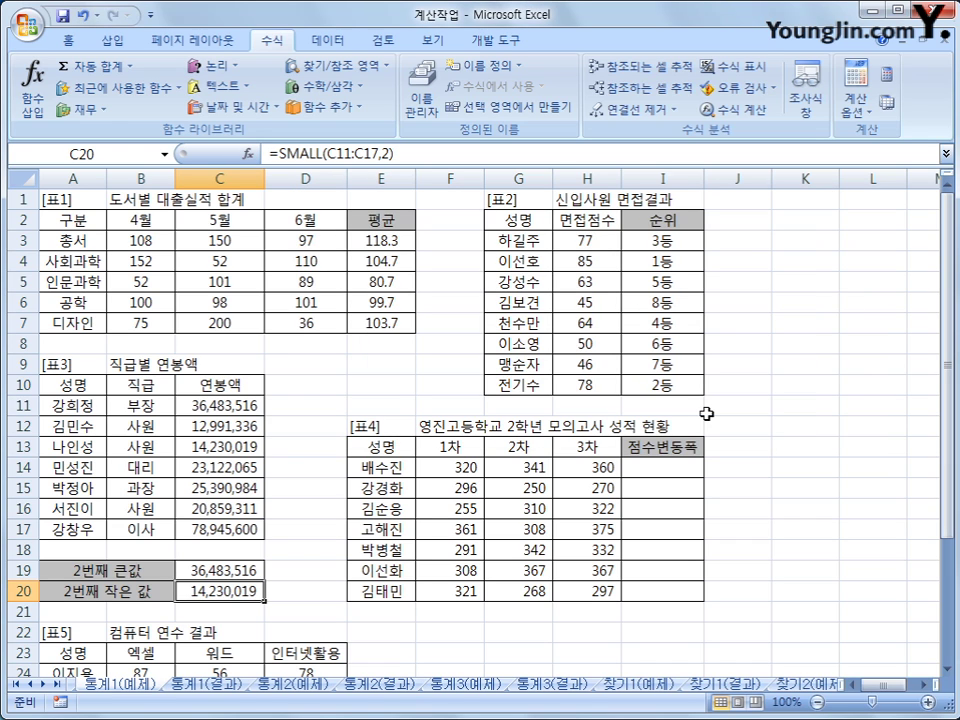
Insert the statistical MAX function in I14 of the mock exam table with F14:H14 as Number1.
left_click(688, 464)
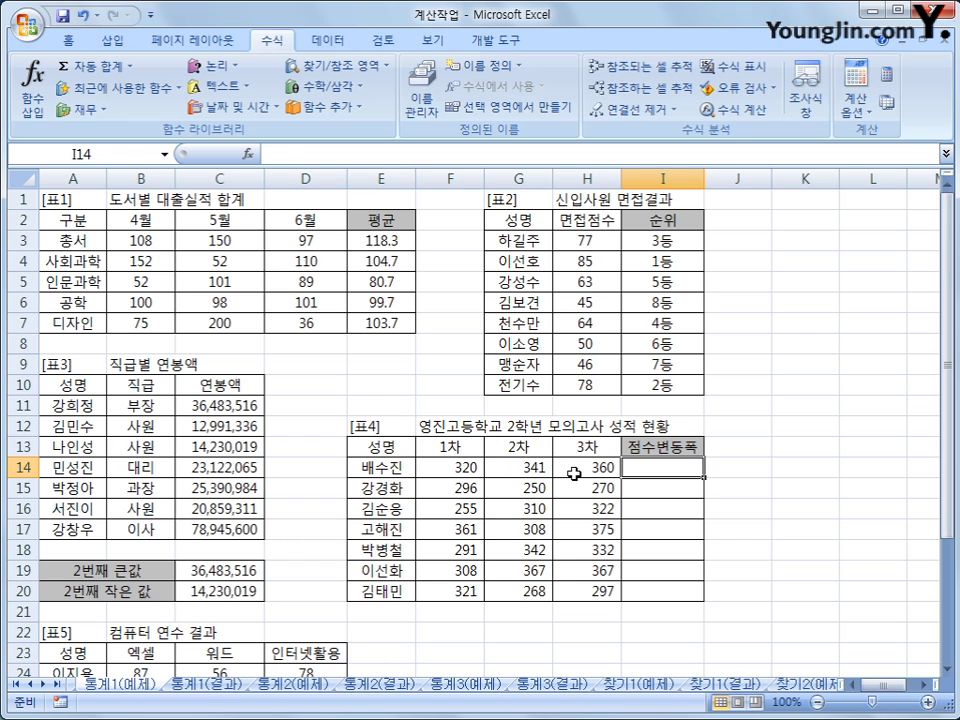
left_click_drag(467, 466, 598, 476)
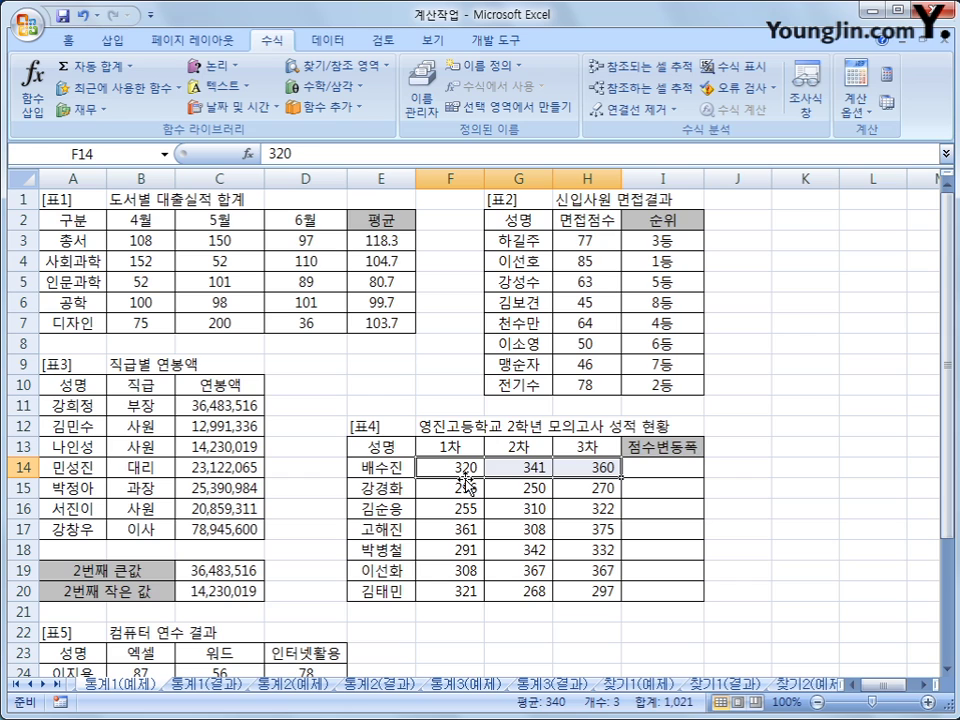
left_click(664, 467)
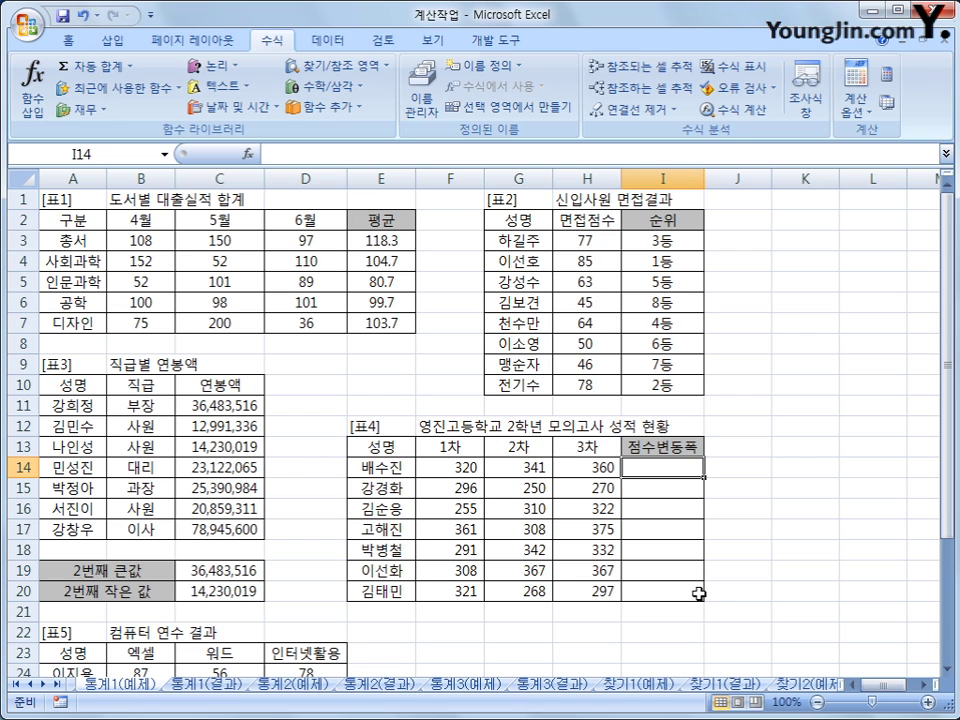
left_click(322, 106)
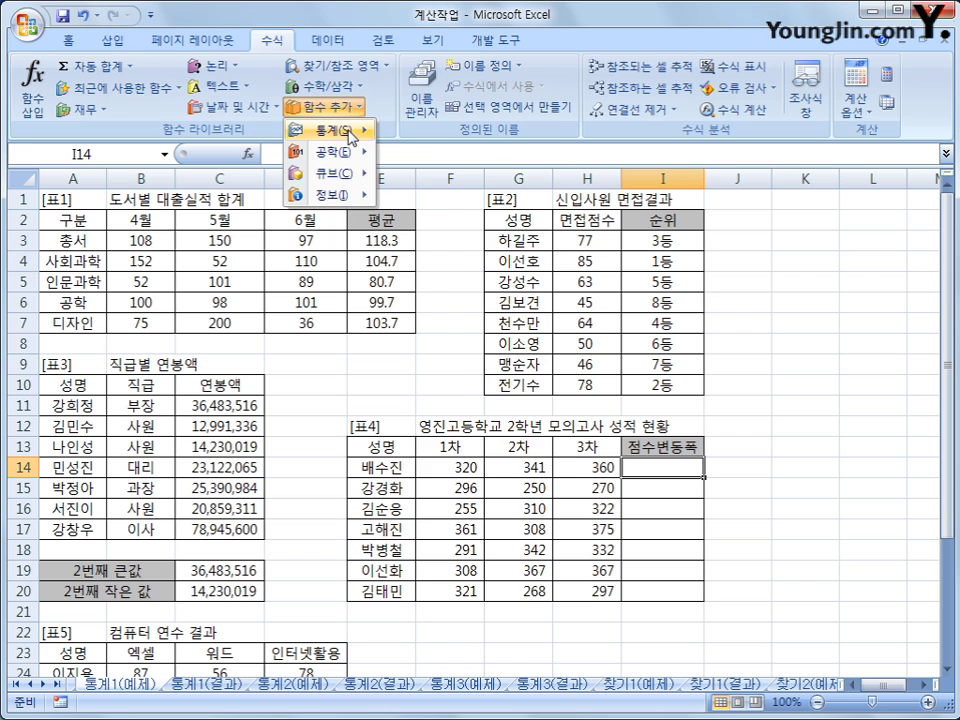
mouse_move(350, 138)
left_click_drag(545, 160, 560, 365)
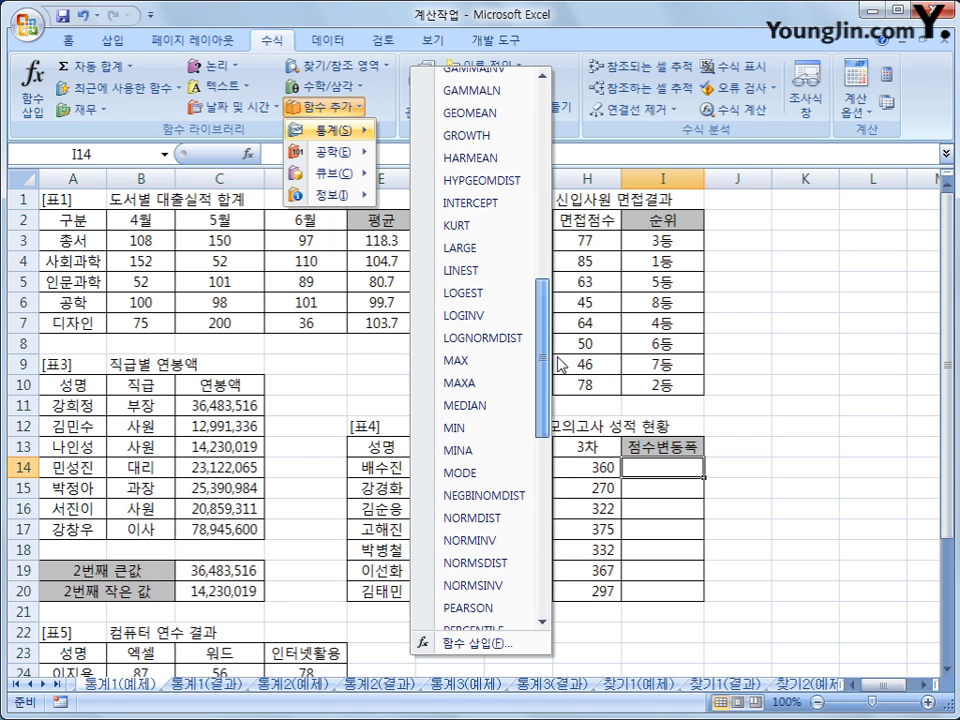
left_click(508, 364)
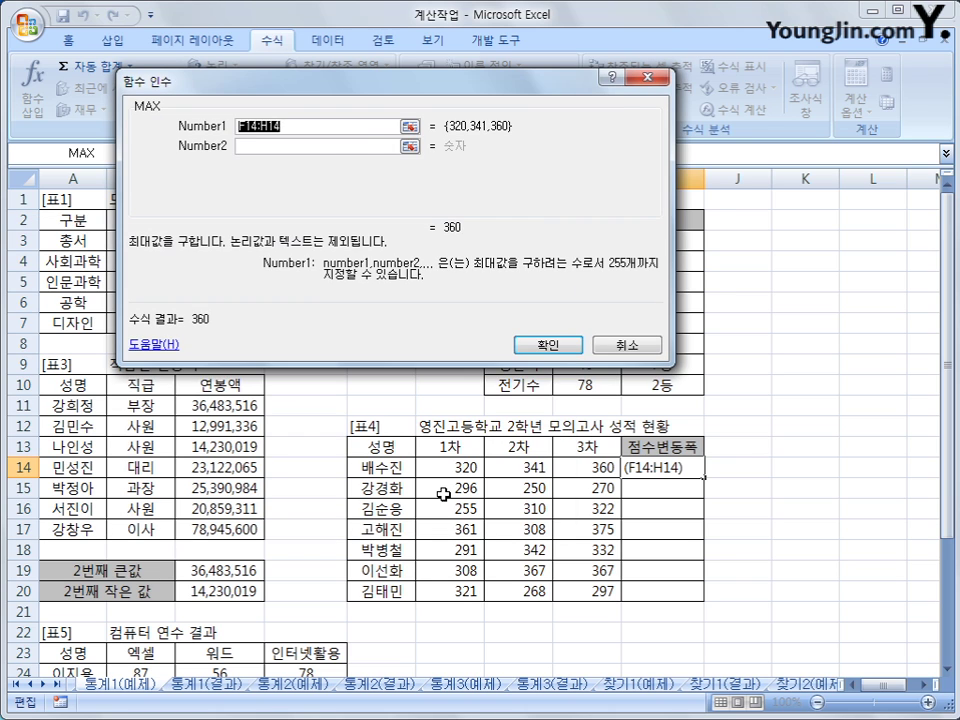
left_click_drag(440, 466, 580, 469)
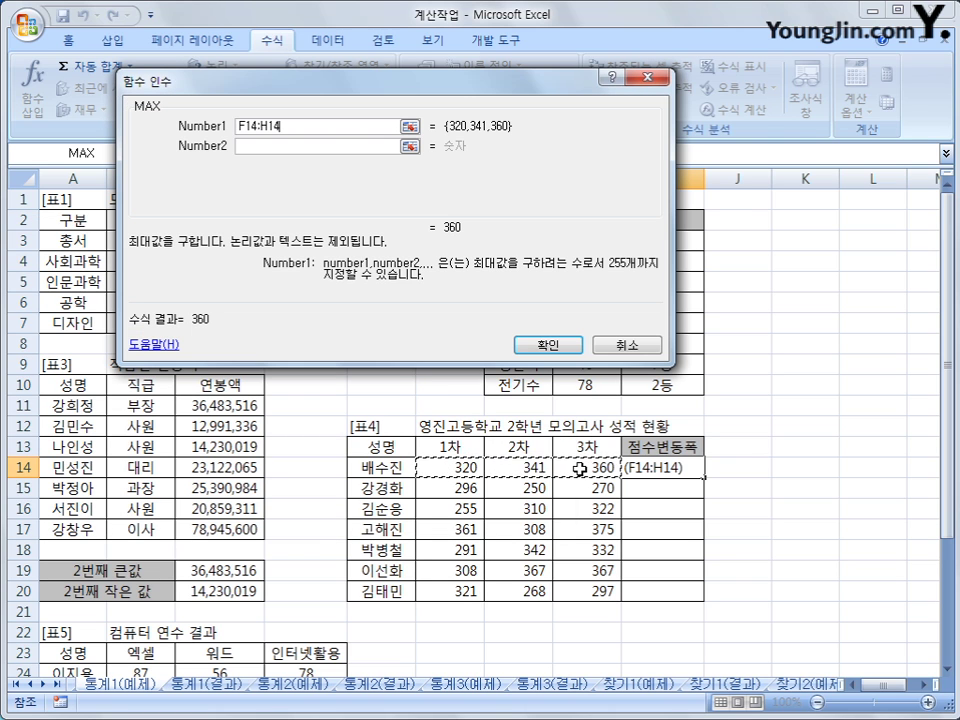
left_click(548, 346)
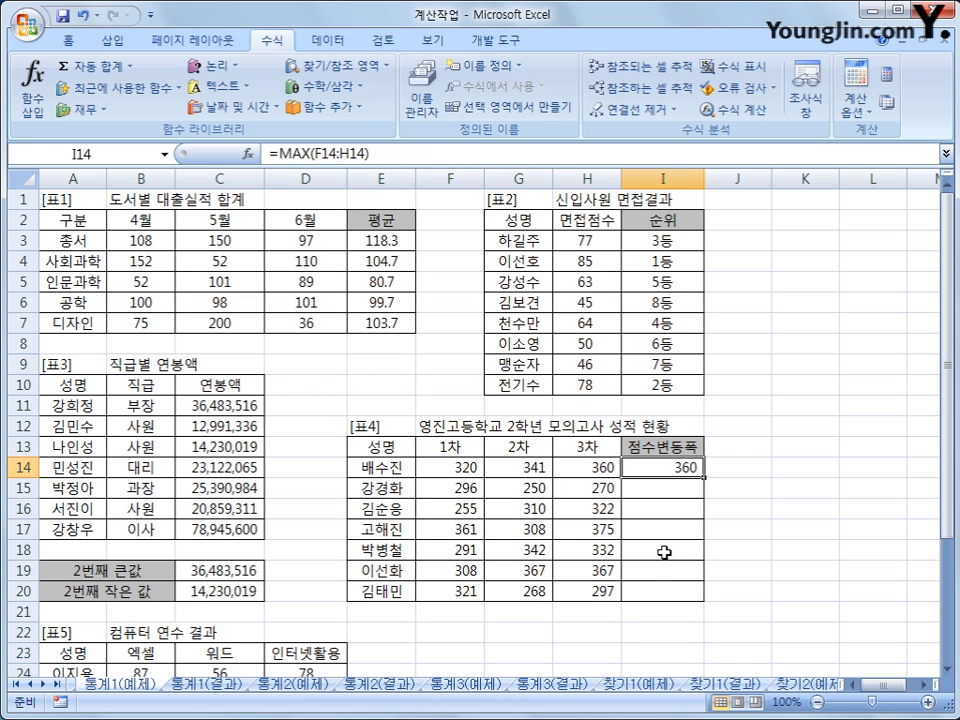
Extend the formula in I14 by subtracting the statistical MIN function of F14:H14, and fill it down to I20.
left_click(446, 152)
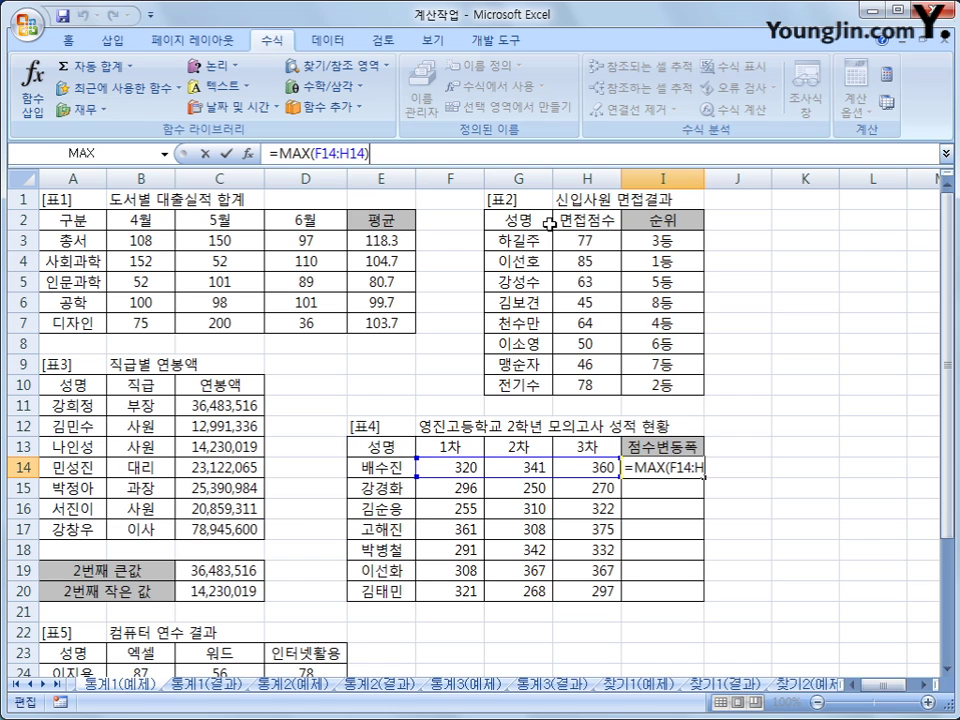
type("-")
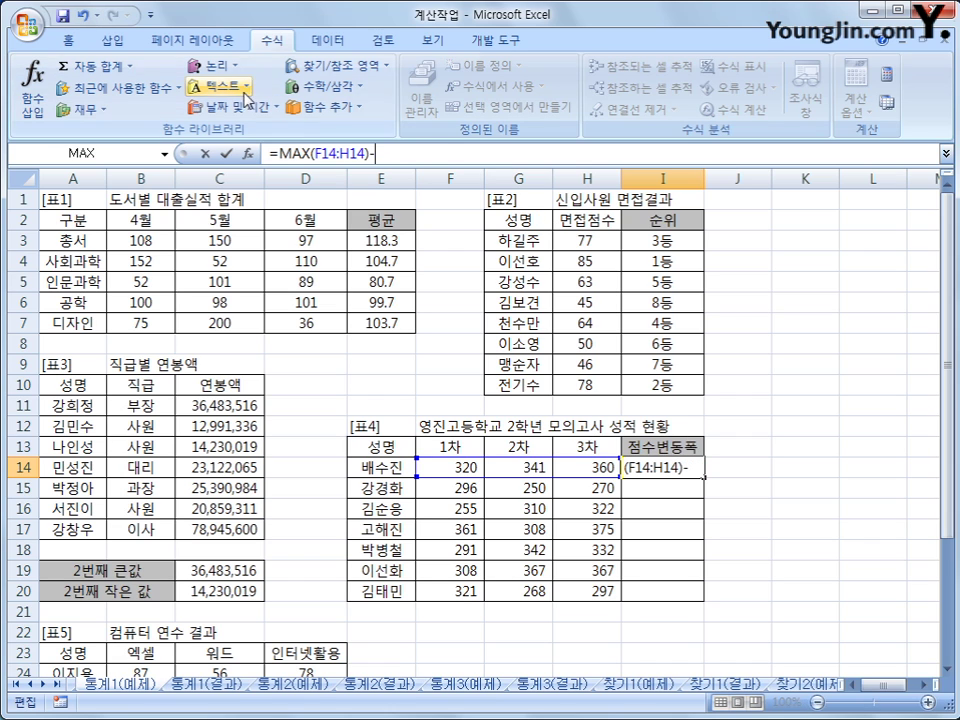
left_click(320, 106)
mouse_move(335, 130)
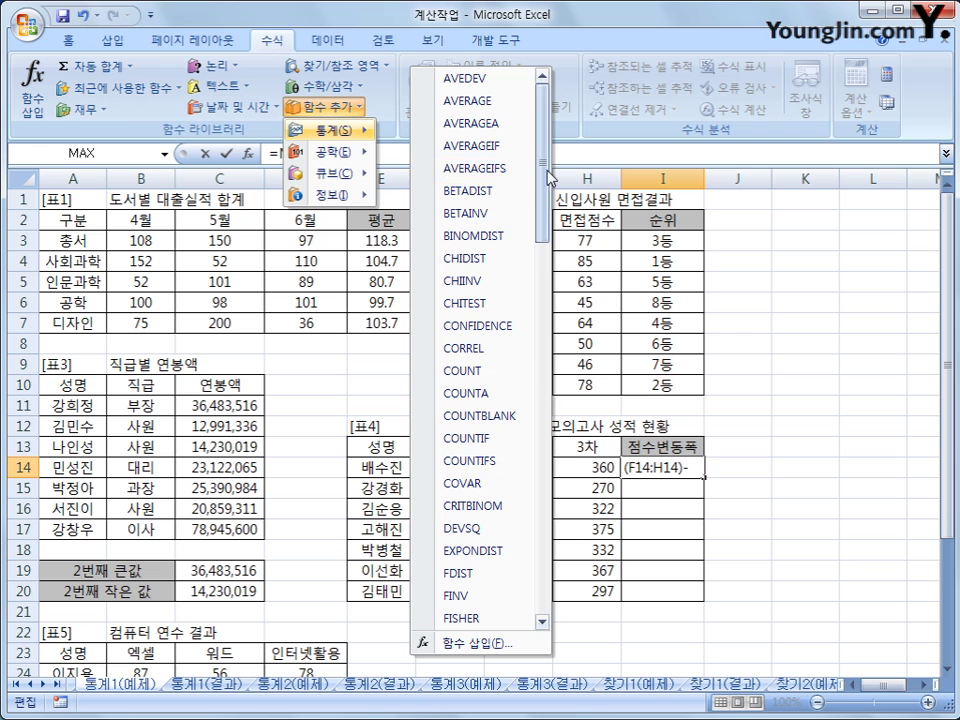
left_click_drag(549, 176, 557, 354)
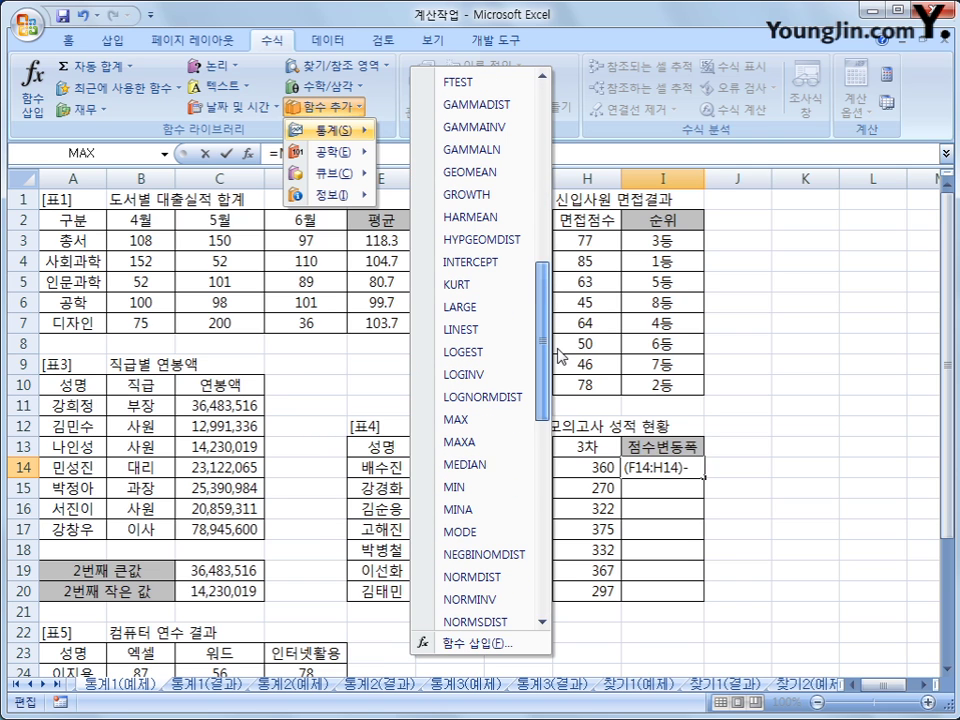
left_click(507, 488)
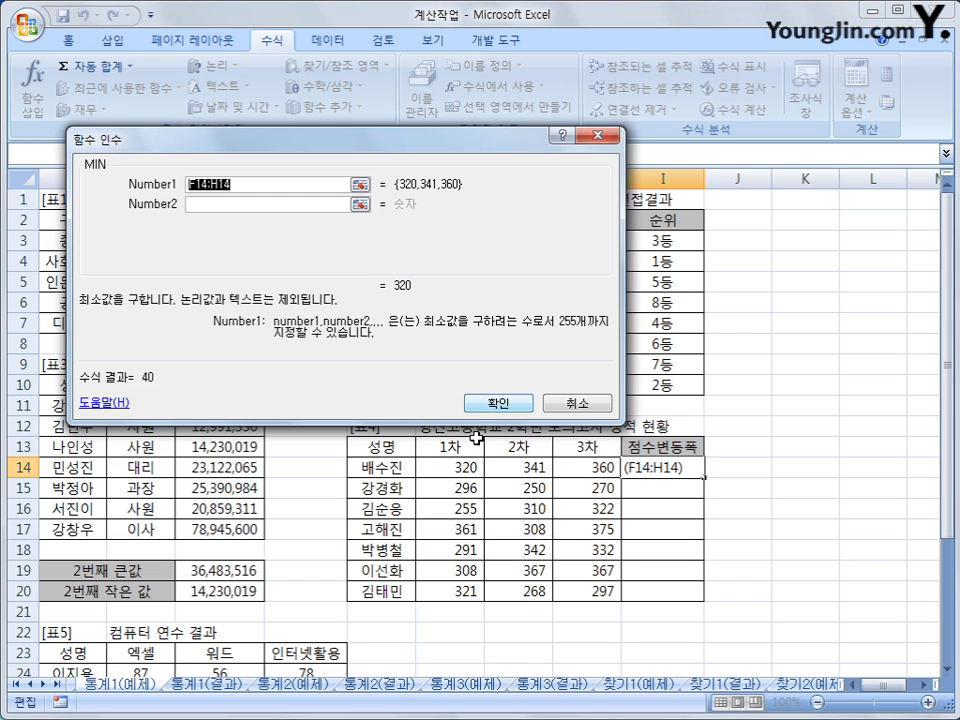
left_click_drag(463, 466, 608, 469)
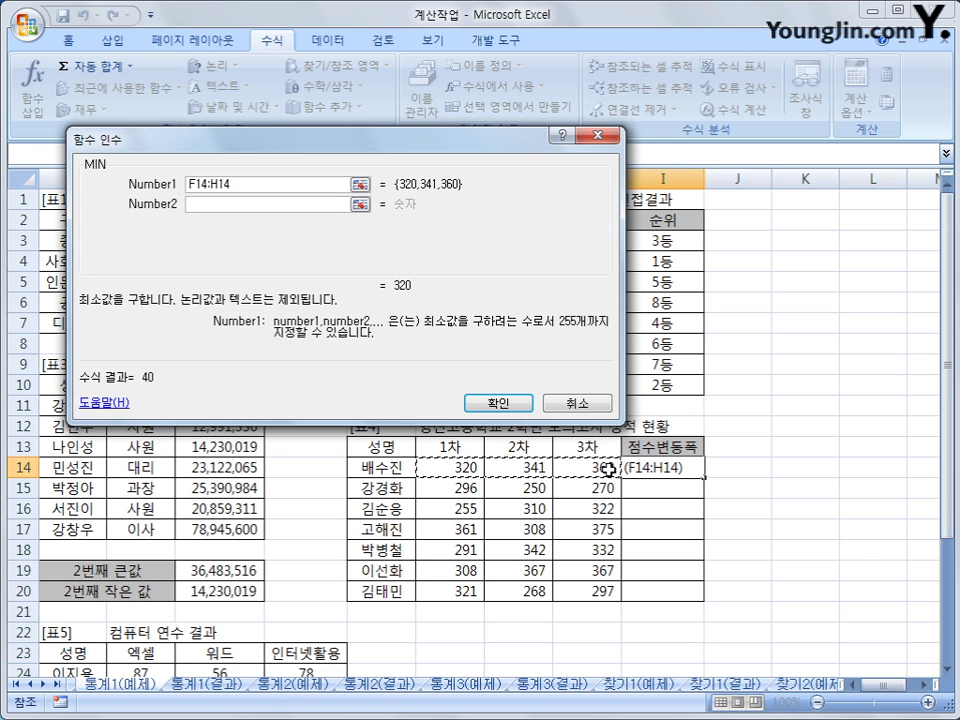
key("Return")
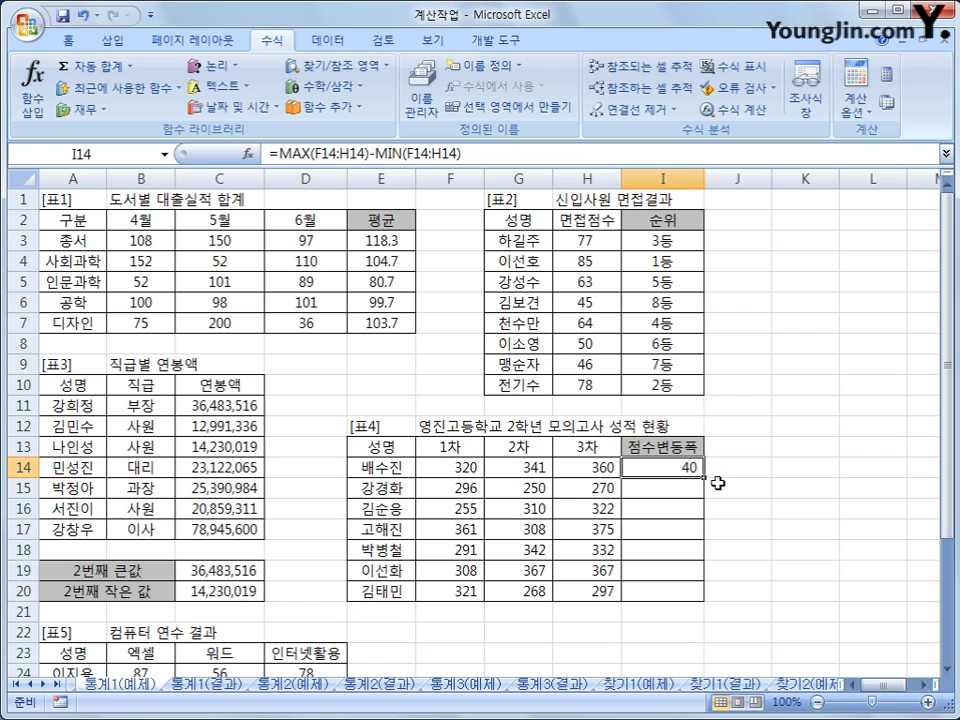
left_click_drag(704, 478, 705, 596)
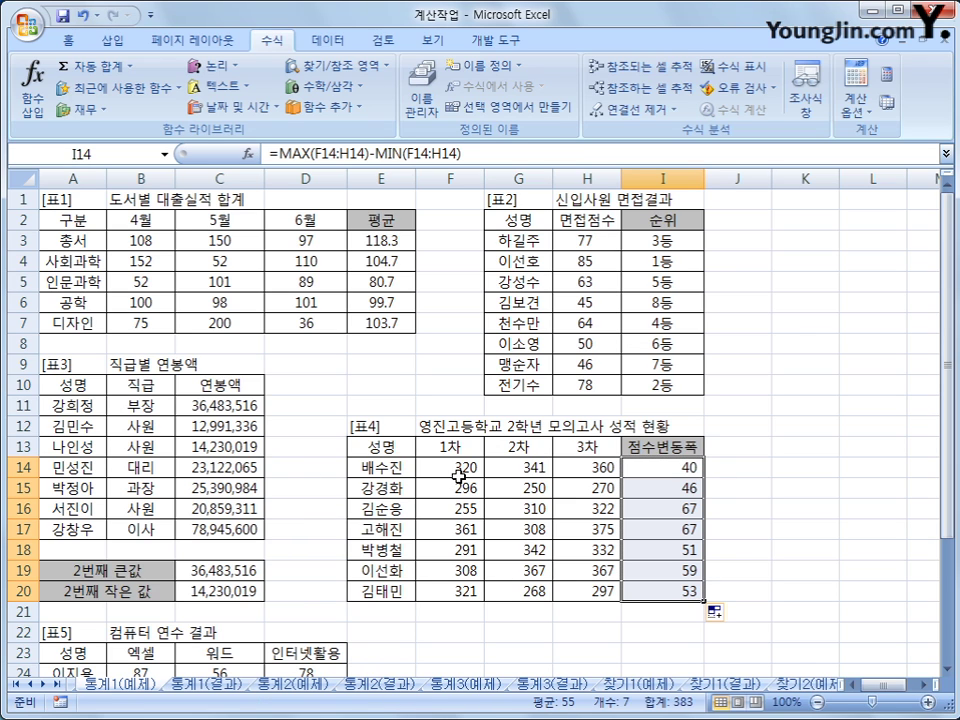
Insert the statistical STDEV function in the 표준편차 cell B30 of the computer training table with B24:B29 as Number1.
scroll(454, 469, "down", 5)
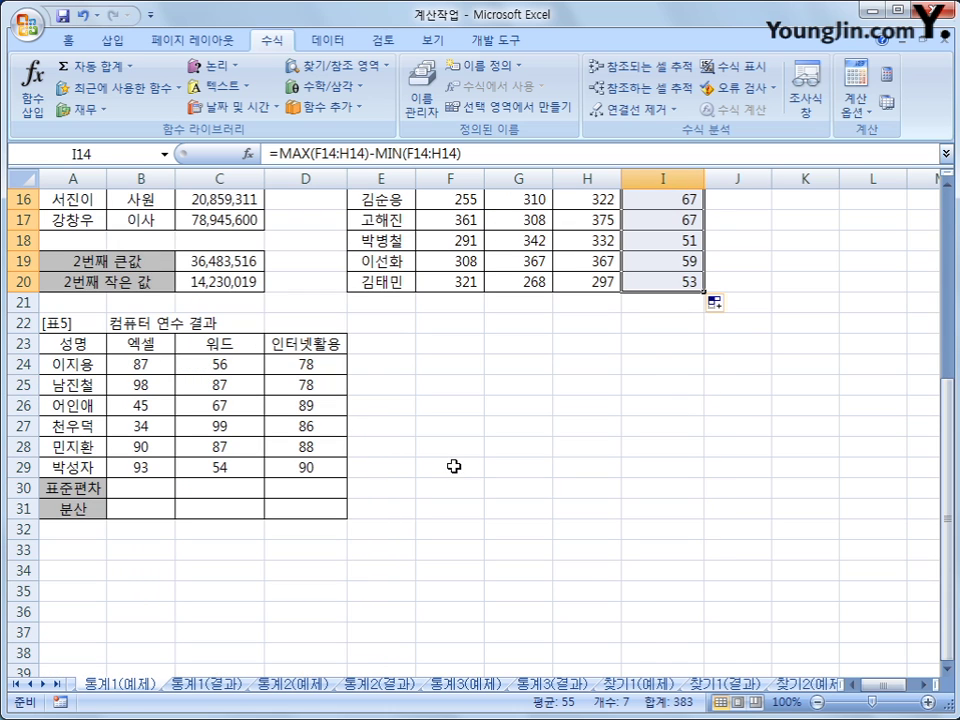
left_click(155, 470)
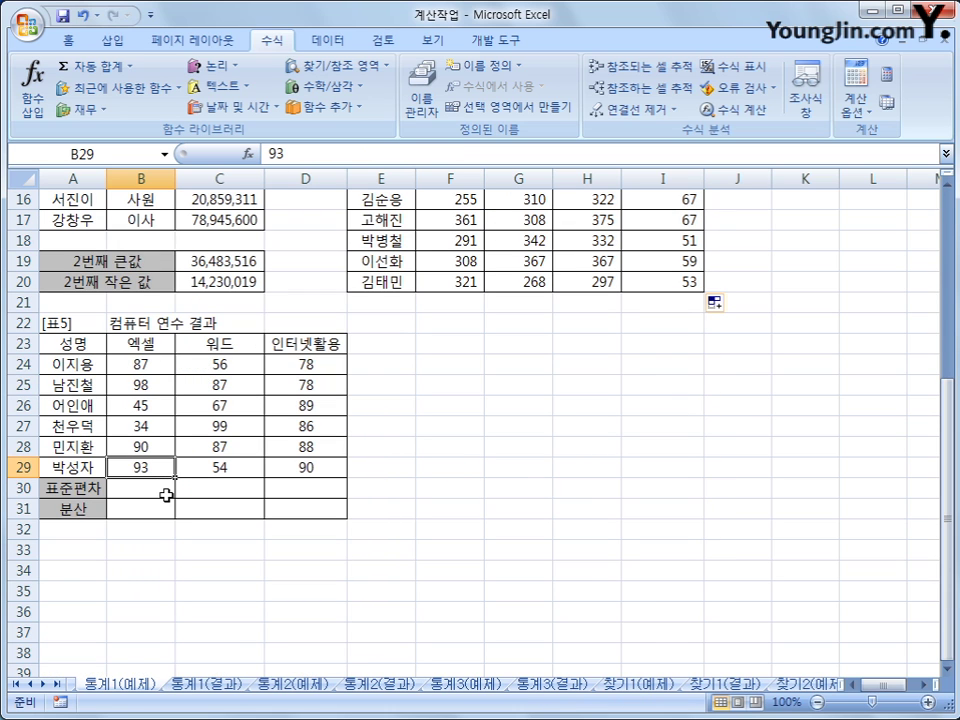
left_click(166, 495)
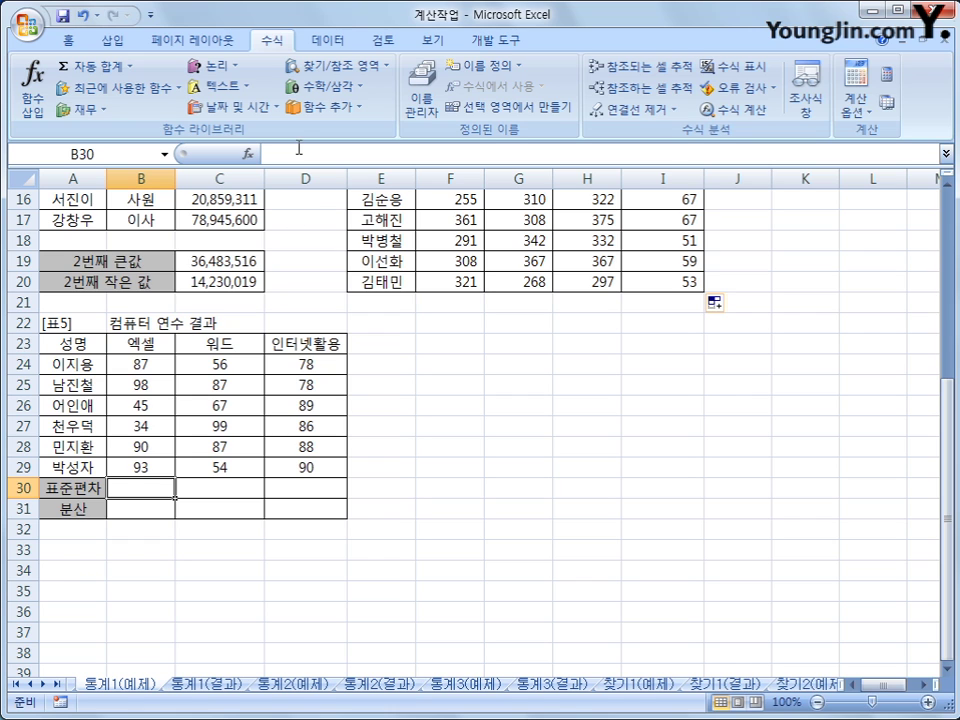
left_click(322, 106)
mouse_move(345, 131)
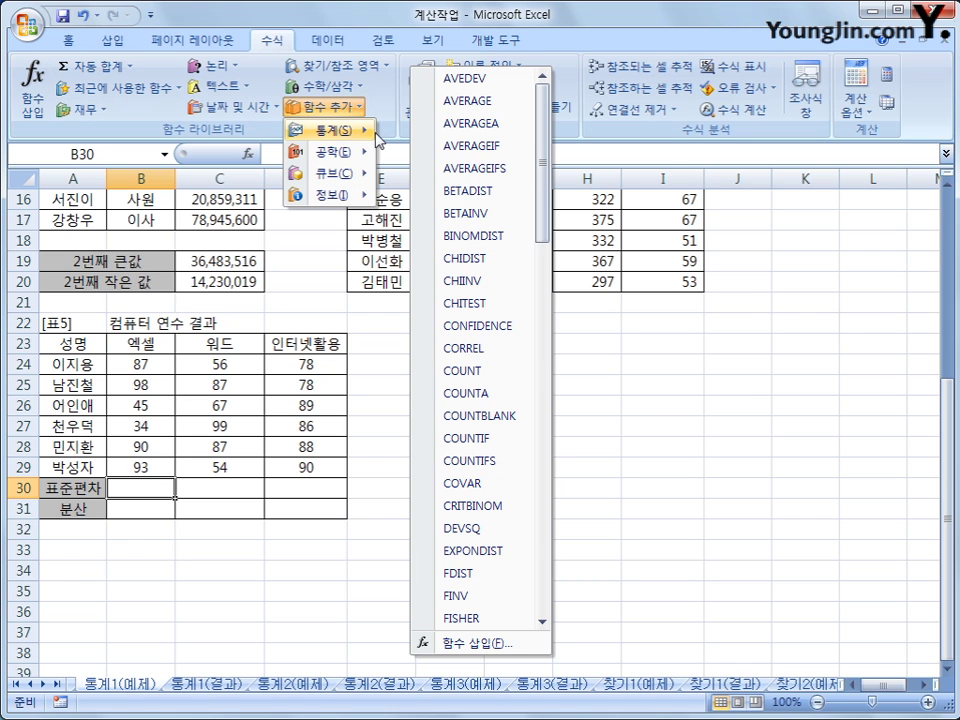
left_click_drag(540, 152, 540, 477)
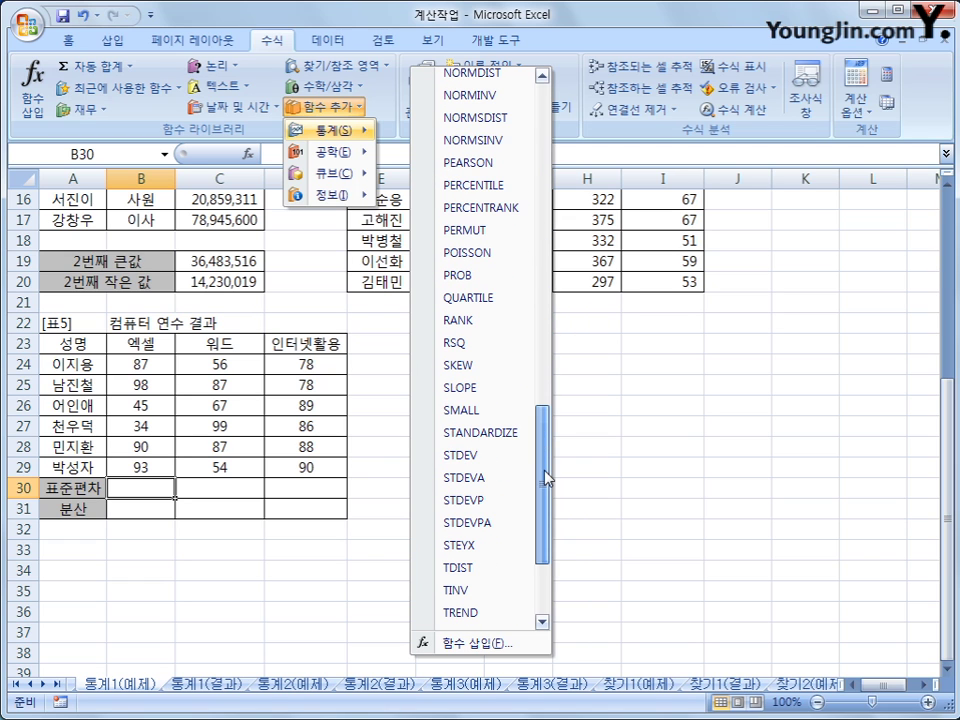
left_click(491, 468)
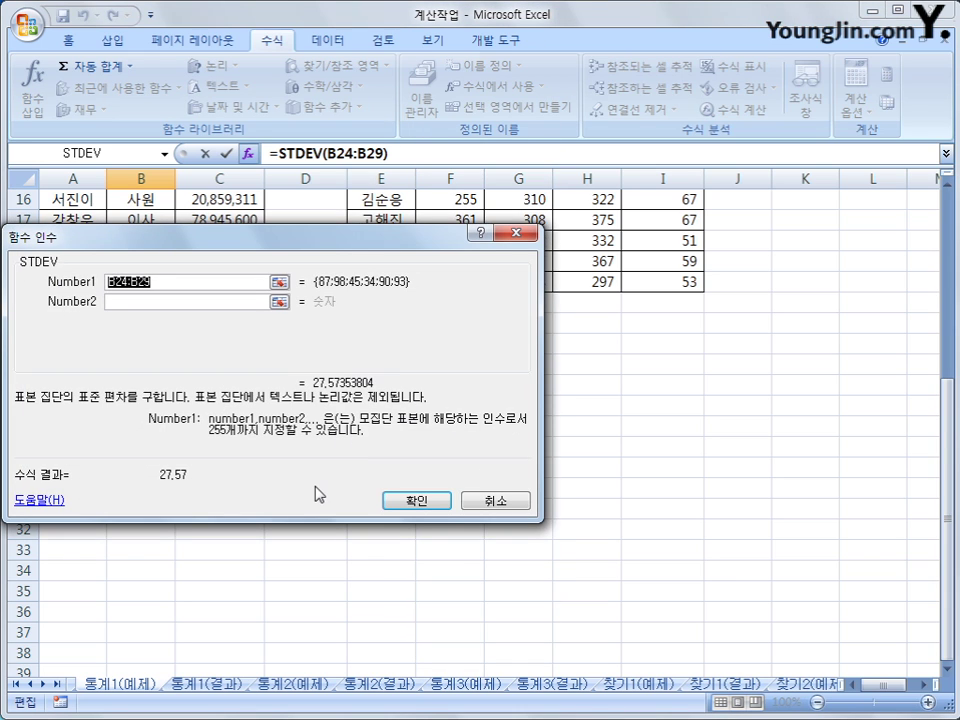
left_click_drag(326, 494, 571, 429)
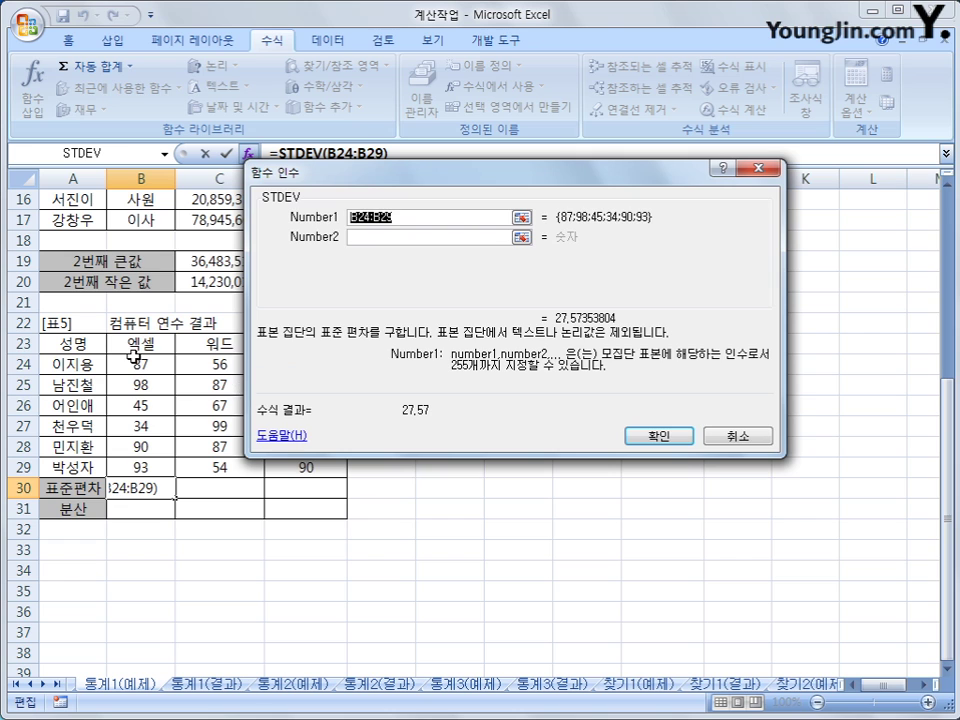
left_click_drag(140, 364, 135, 468)
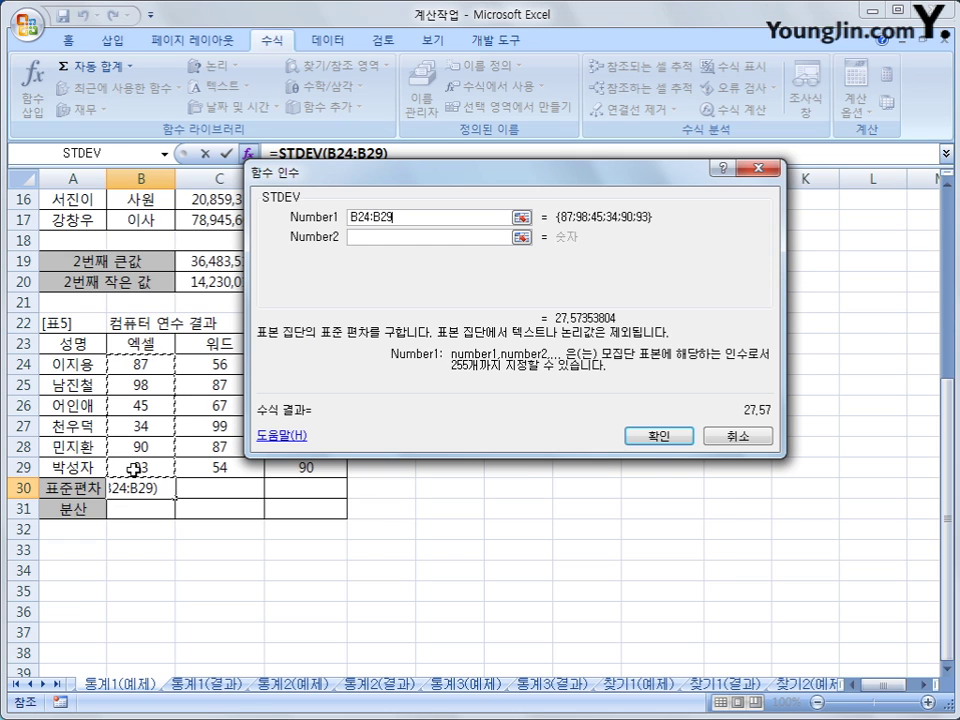
left_click(687, 444)
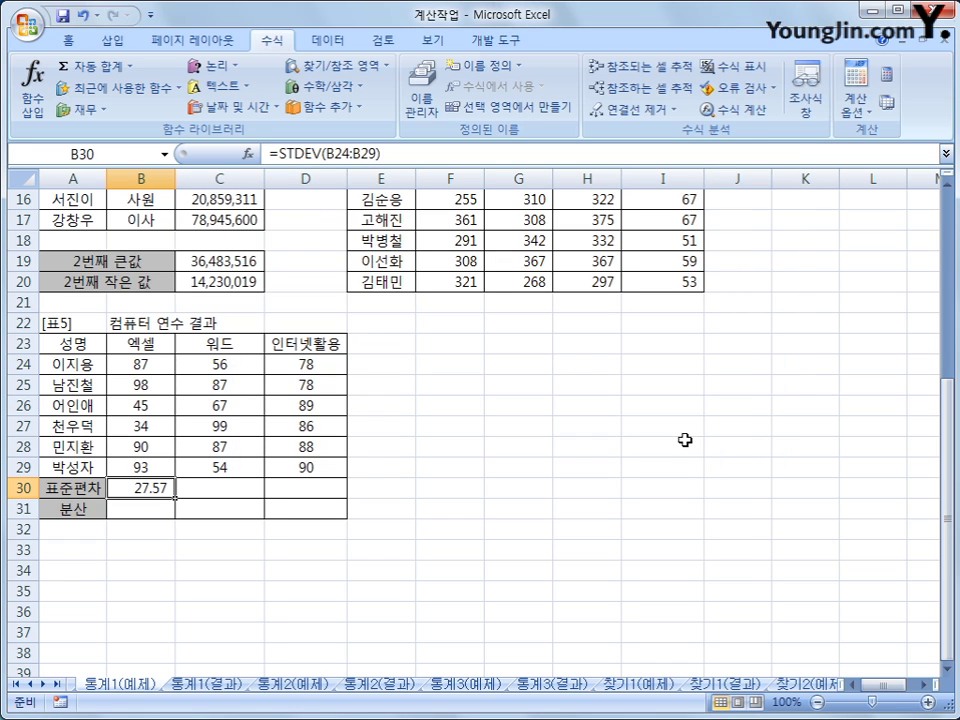
Insert the statistical VAR function in B31 with B24:B29 as Number1, and fill B30:B31 across to column D.
left_click(124, 506)
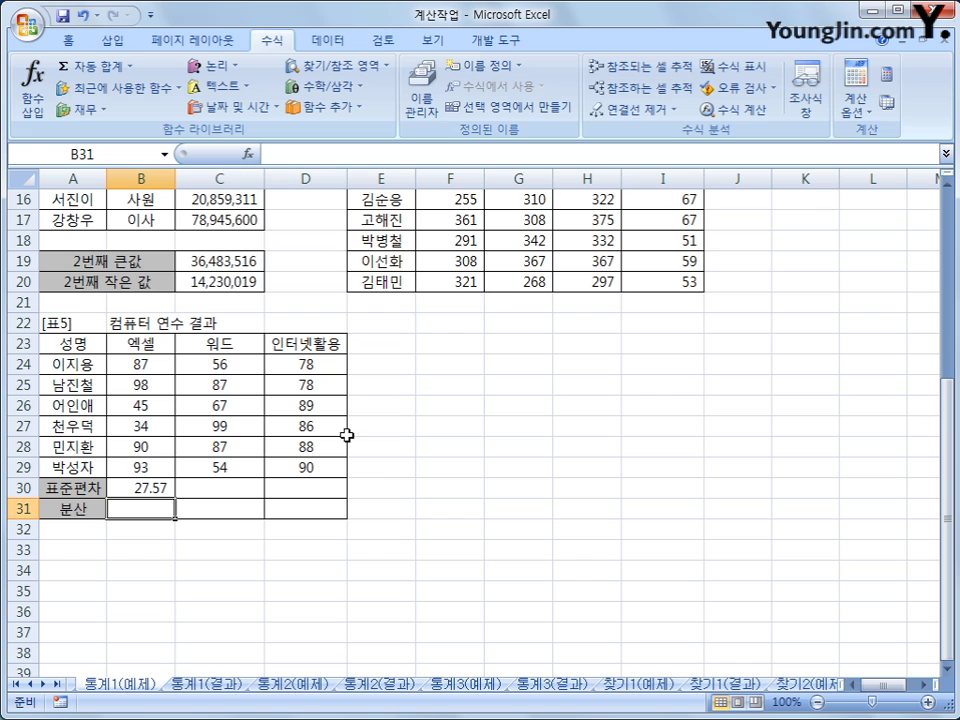
left_click(322, 106)
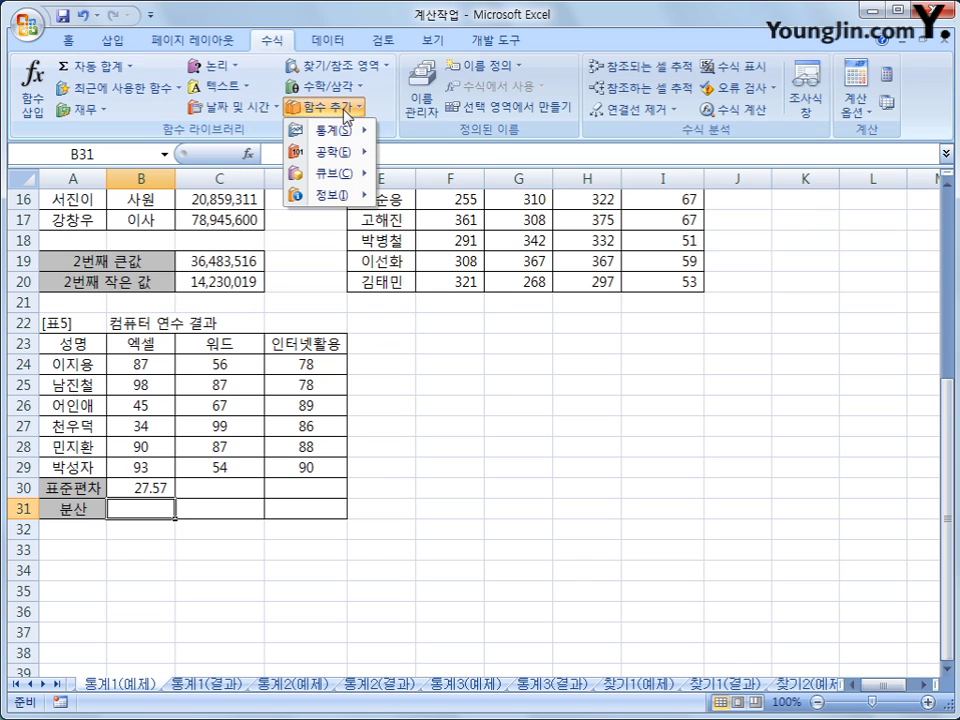
mouse_move(345, 138)
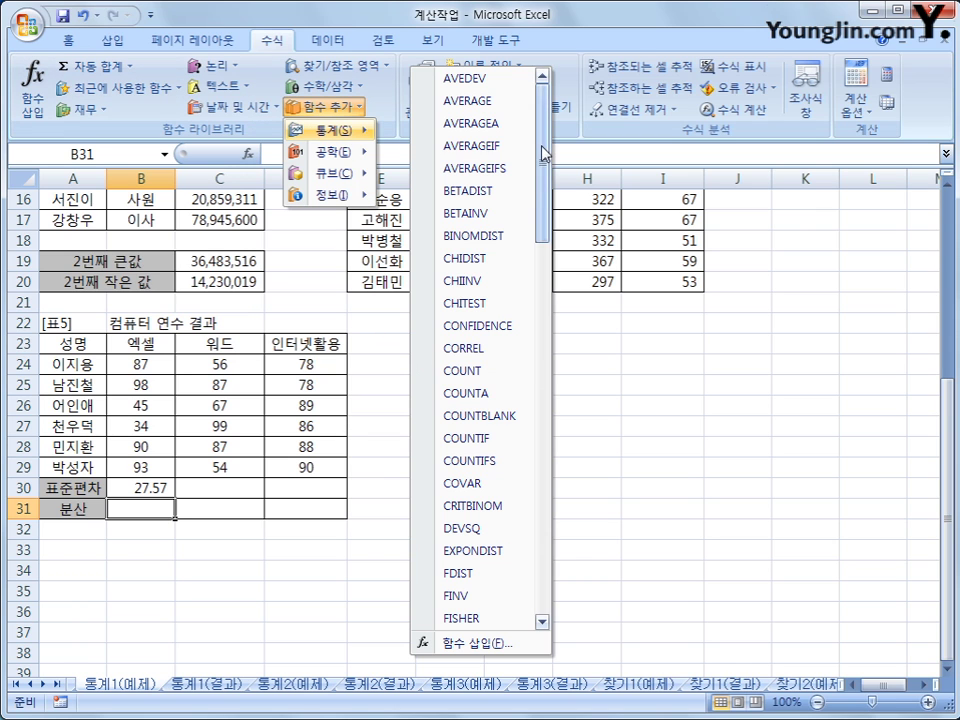
left_click_drag(542, 154, 548, 560)
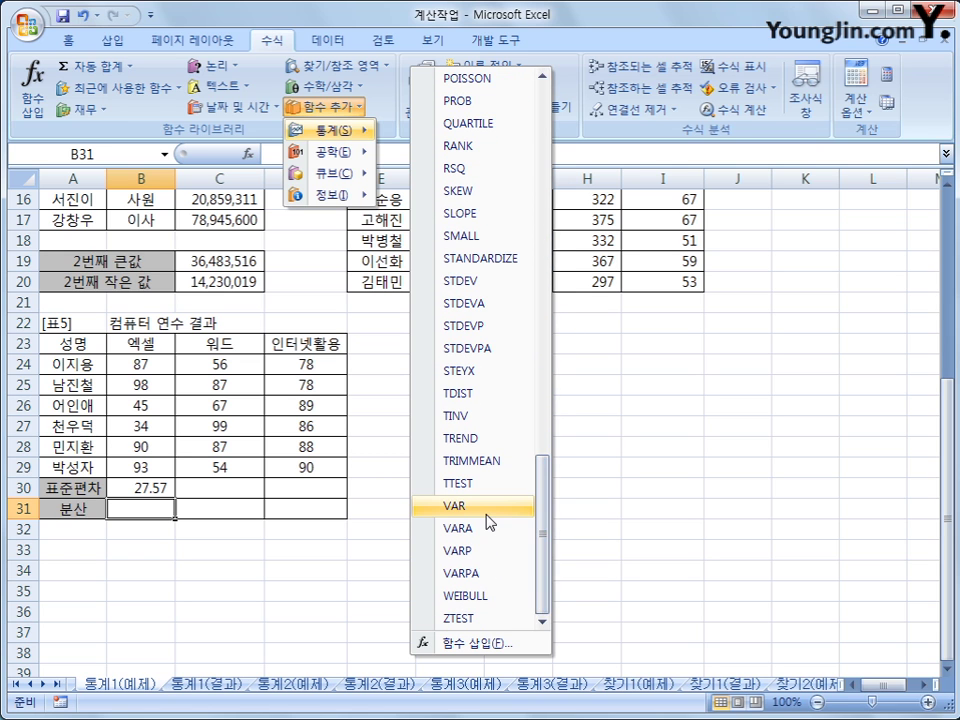
left_click(489, 519)
left_click_drag(177, 428, 445, 372)
left_click_drag(141, 363, 141, 465)
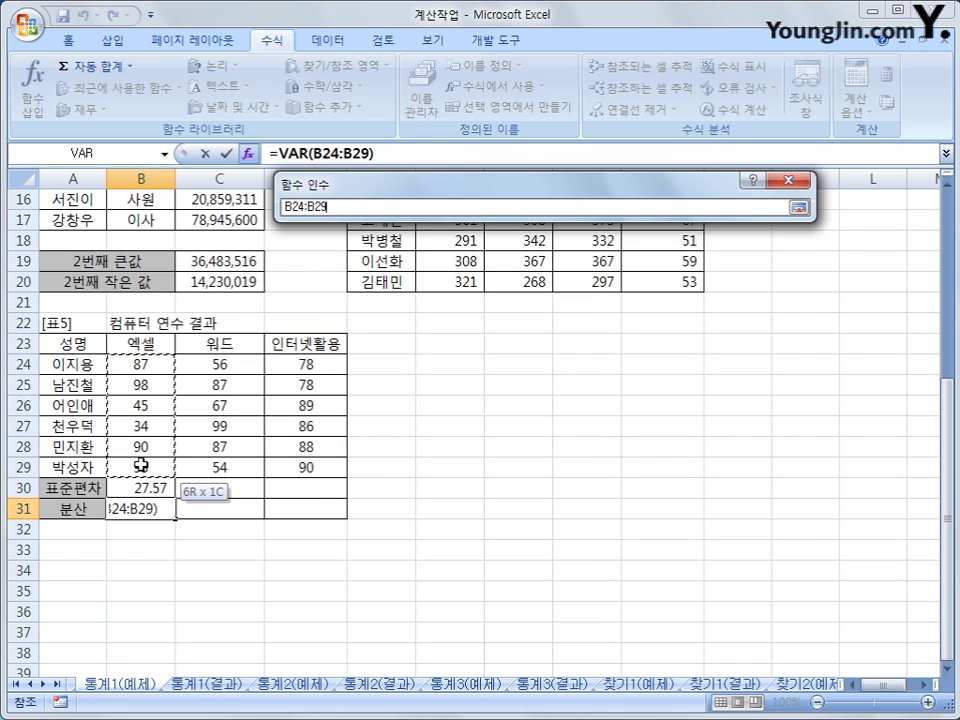
left_click_drag(141, 465, 141, 465)
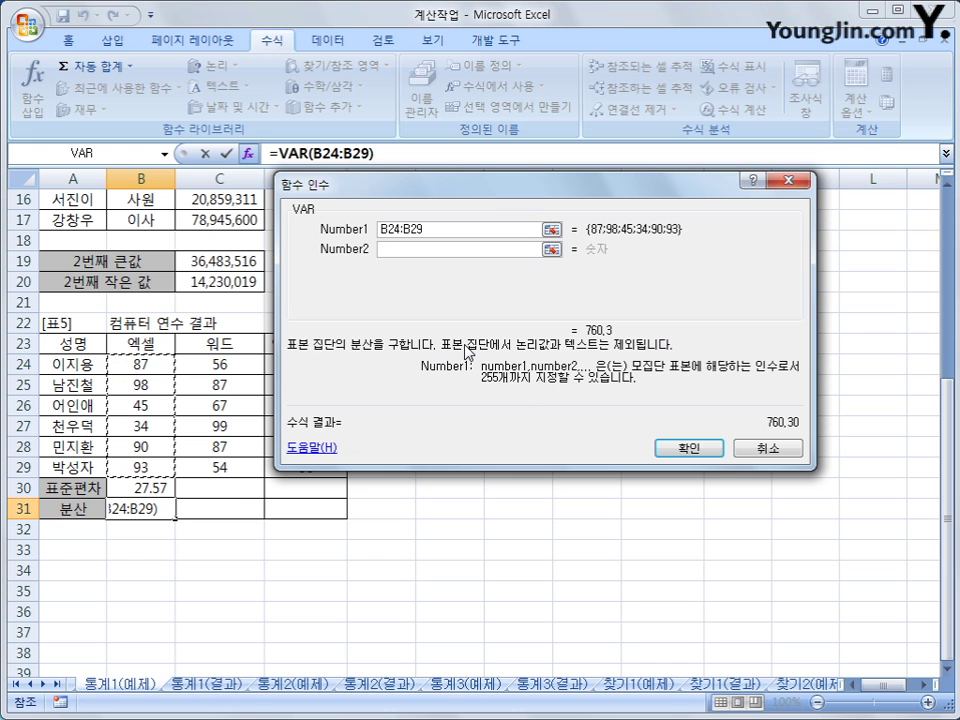
left_click(705, 449)
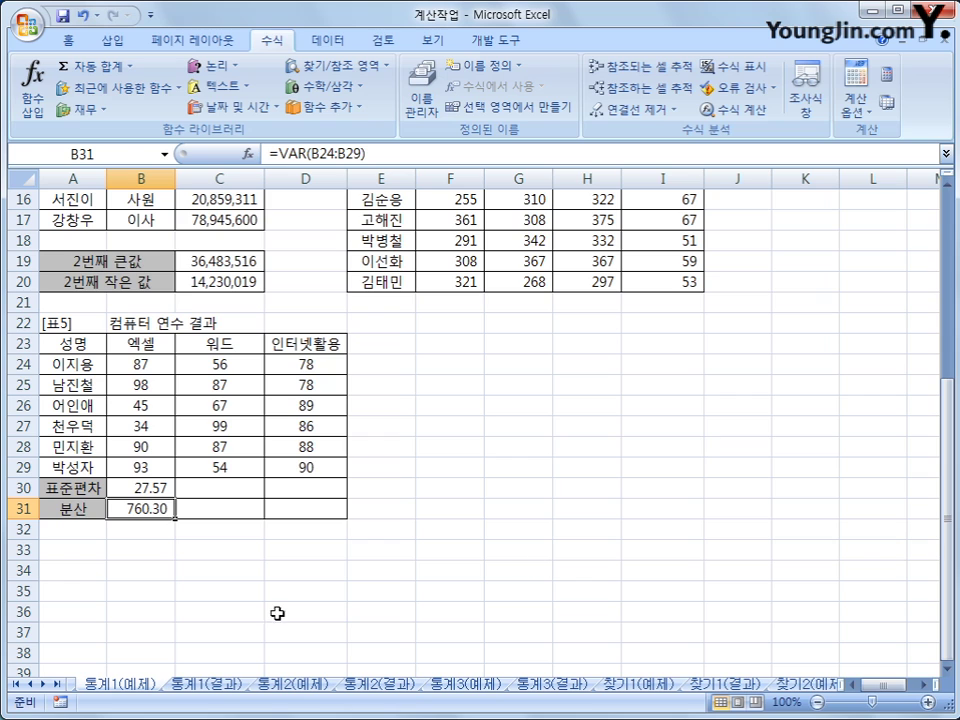
left_click_drag(158, 487, 318, 527)
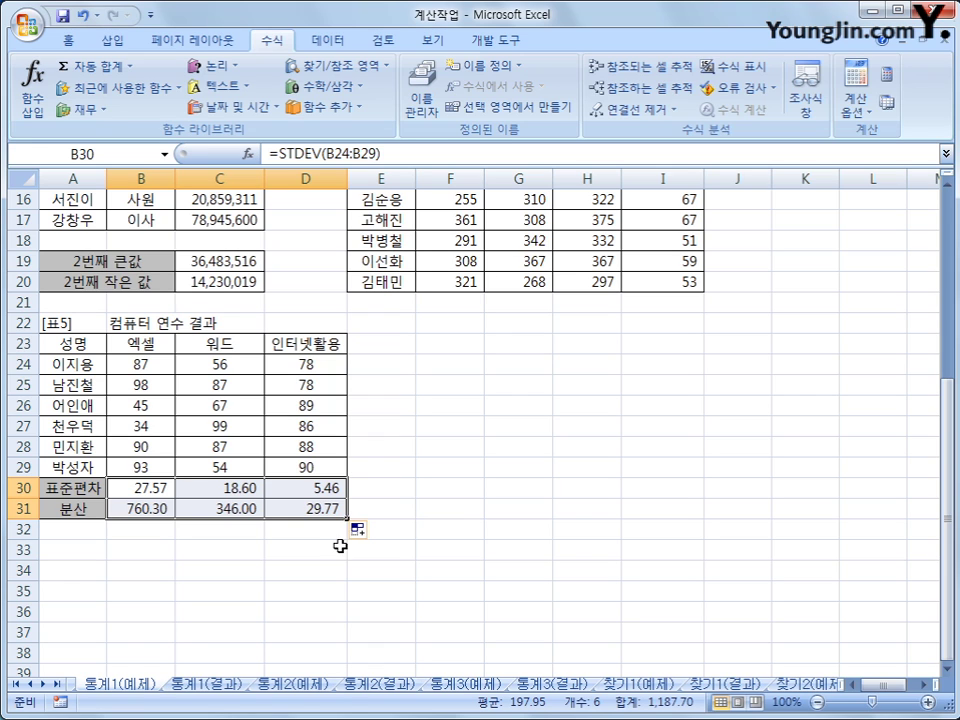
On the 통계2(예제) sheet, insert the statistical COUNT function in the 응시 인원수 cell D4 with B4:B10 as Value1.
left_click(282, 686)
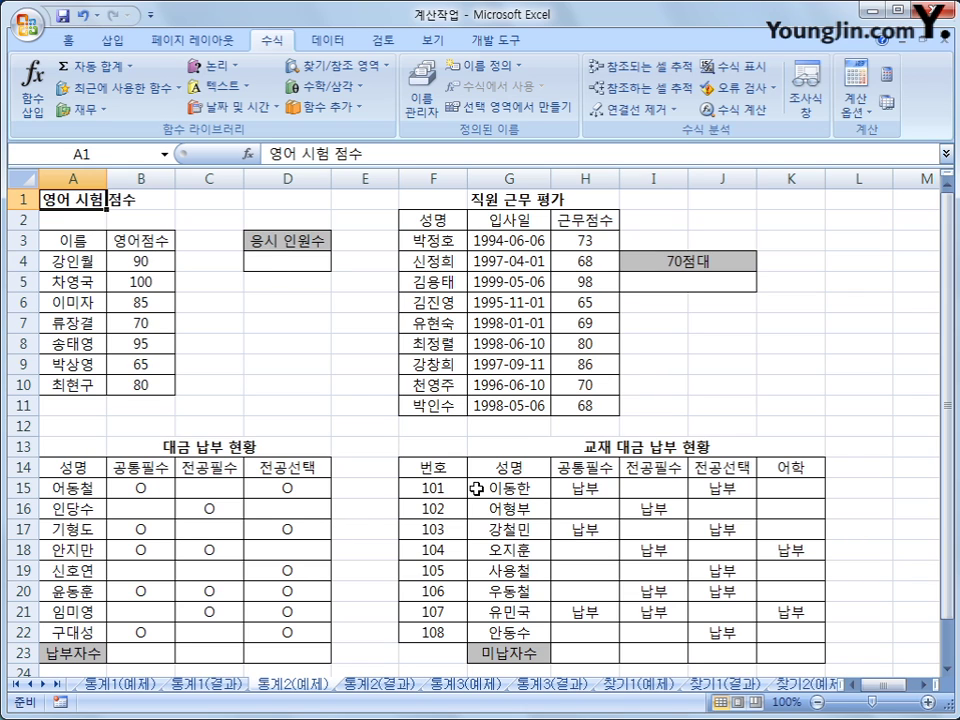
left_click(278, 262)
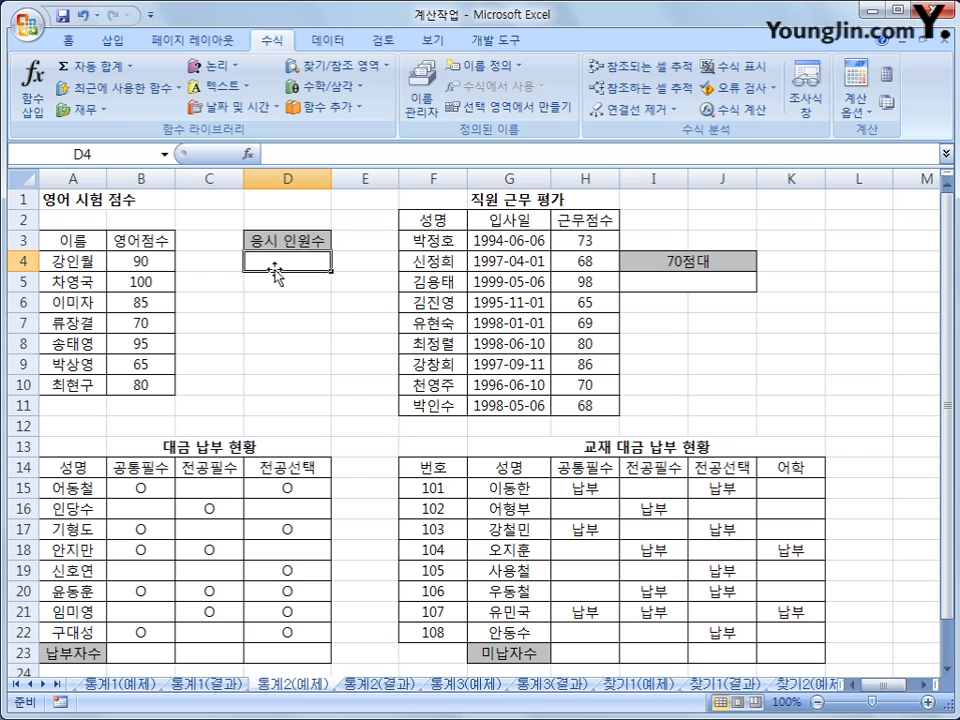
left_click(325, 106)
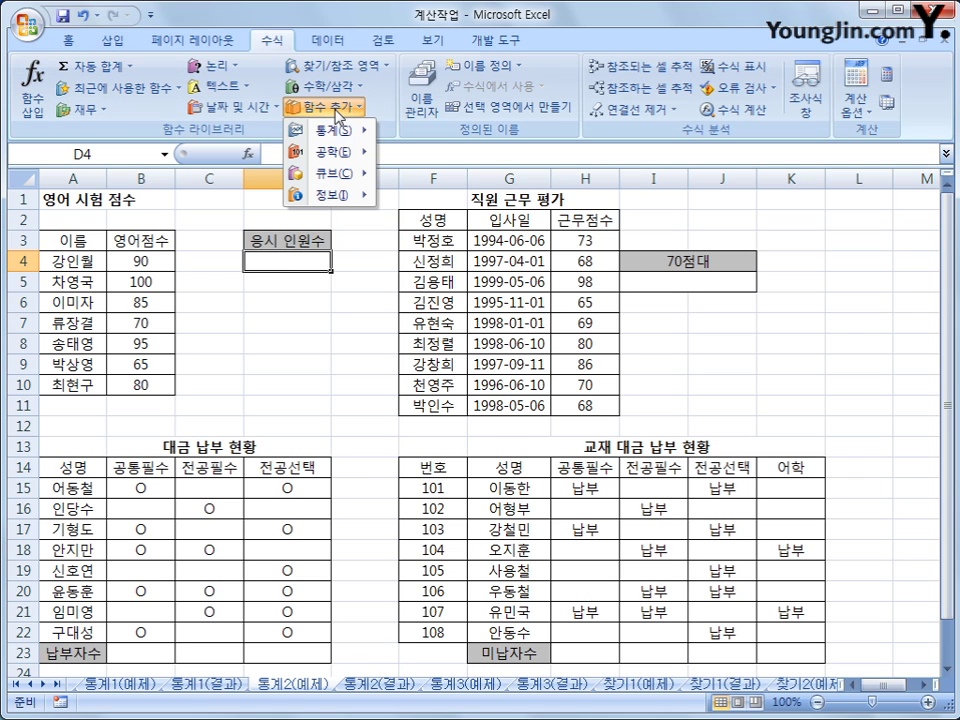
mouse_move(340, 131)
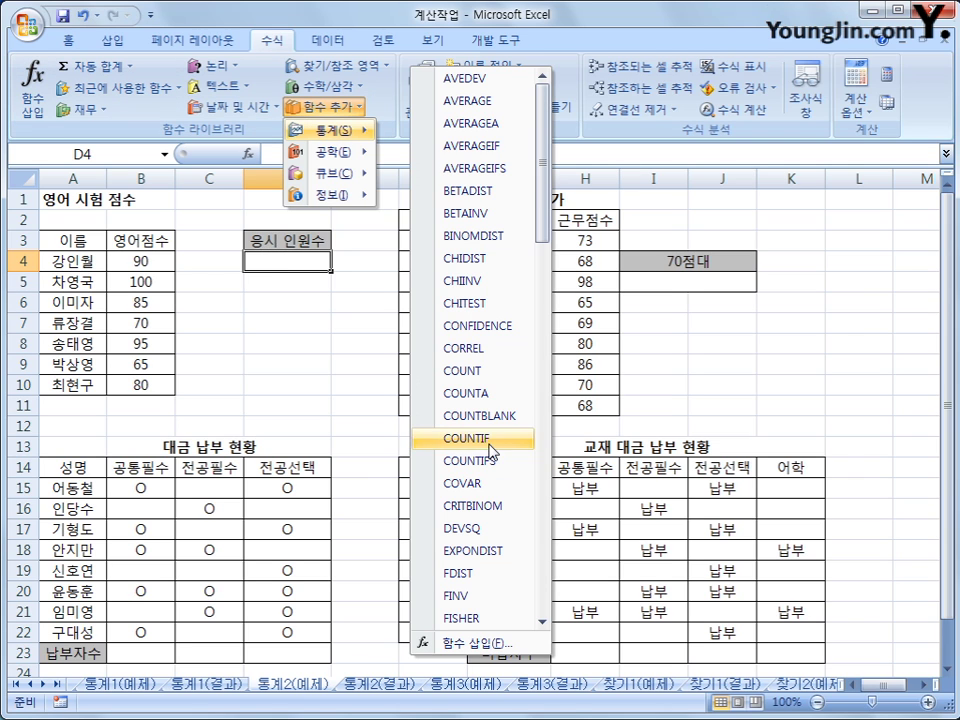
left_click(495, 372)
left_click_drag(258, 390, 458, 346)
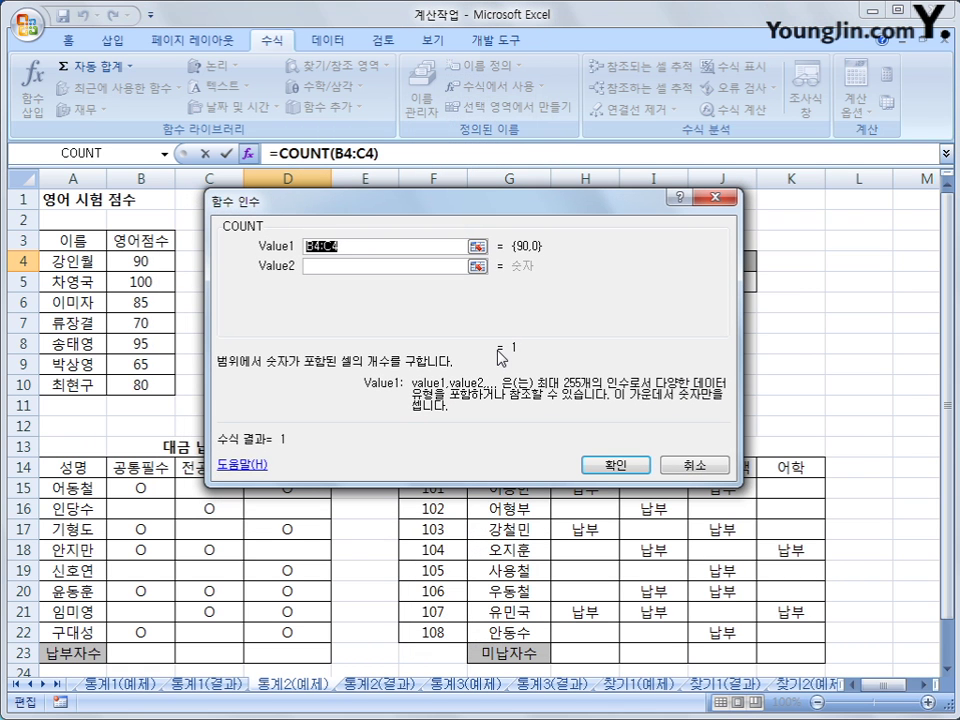
left_click_drag(148, 260, 168, 389)
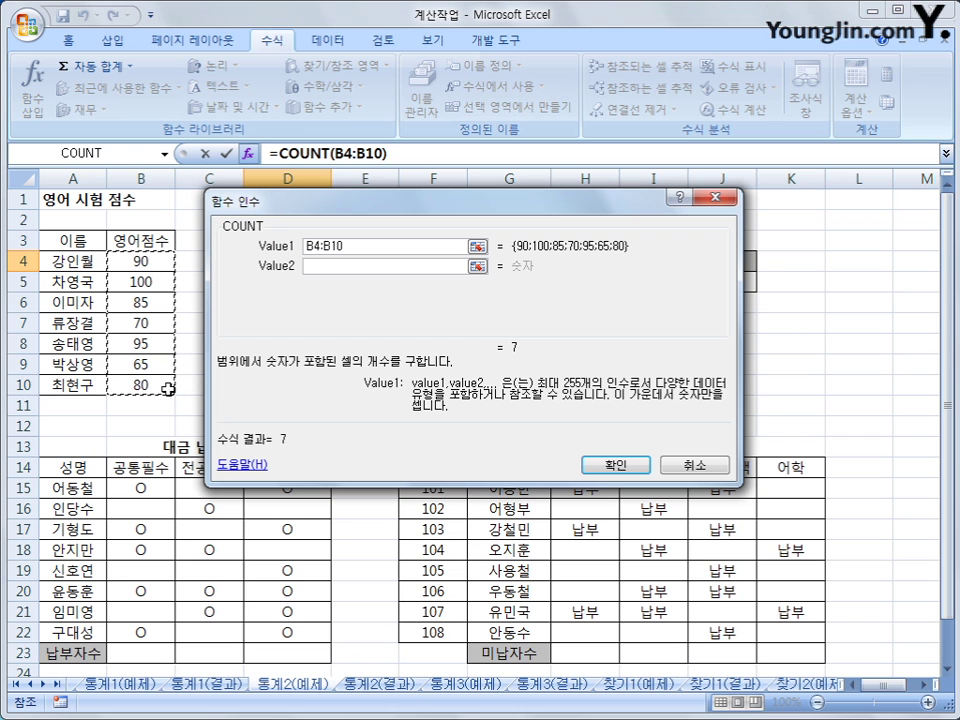
key("Return")
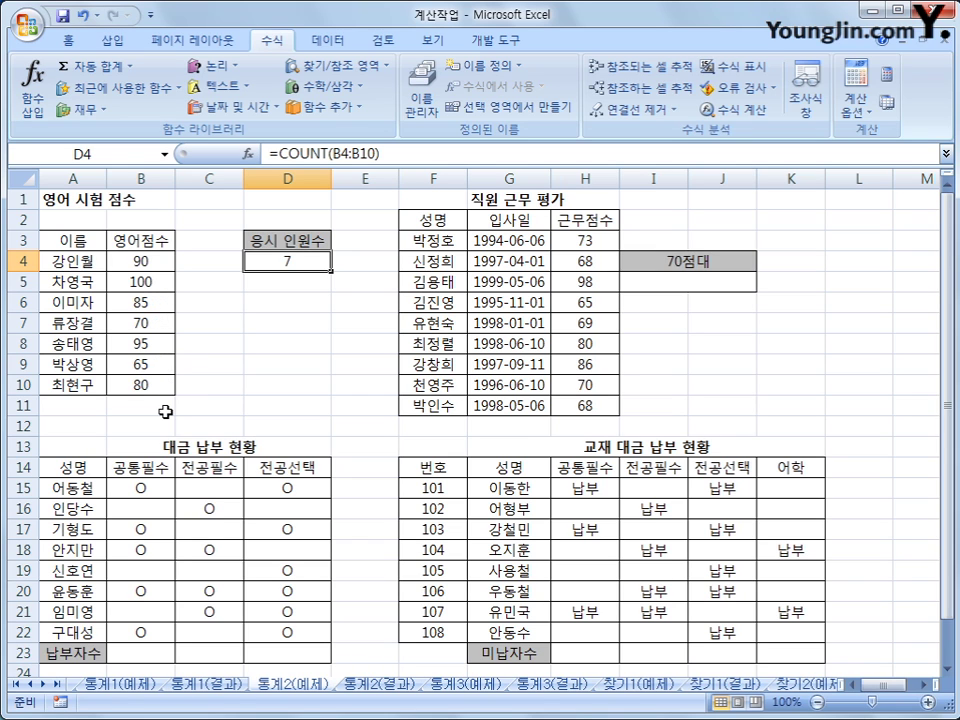
Clear the English score in B7 and replace the score in B9 with the text 미응시.
left_click(140, 323)
key("Delete")
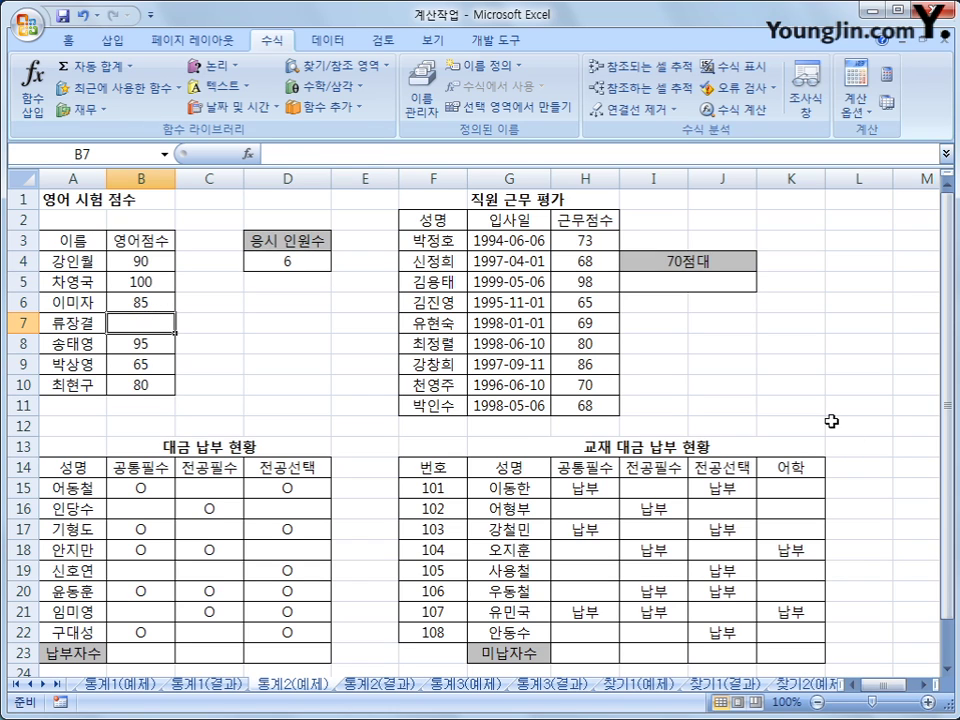
left_click(158, 368)
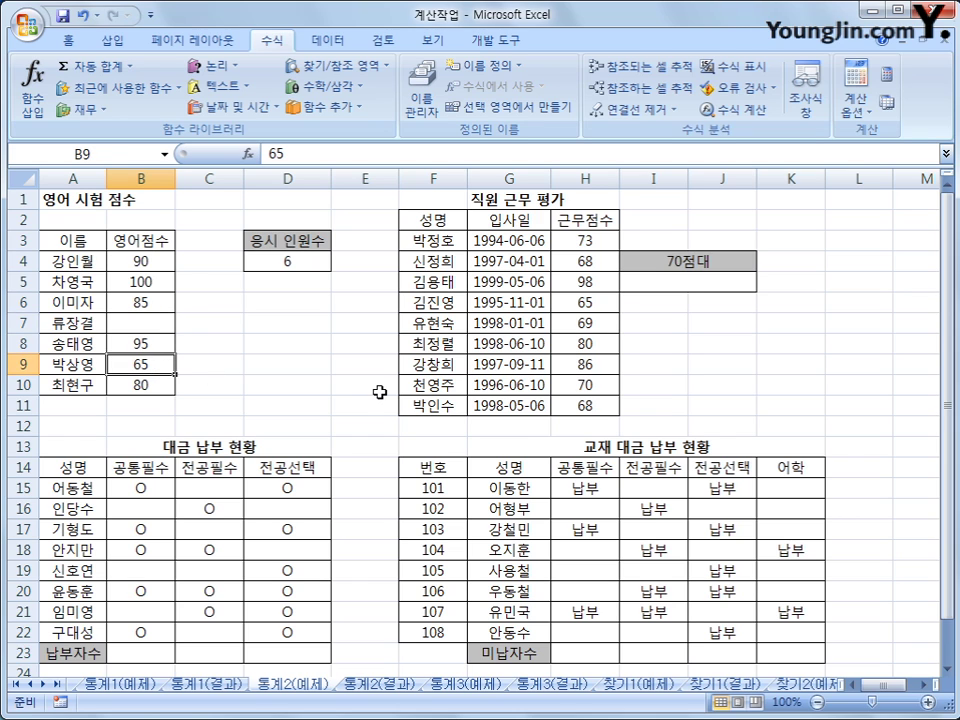
type("미응시")
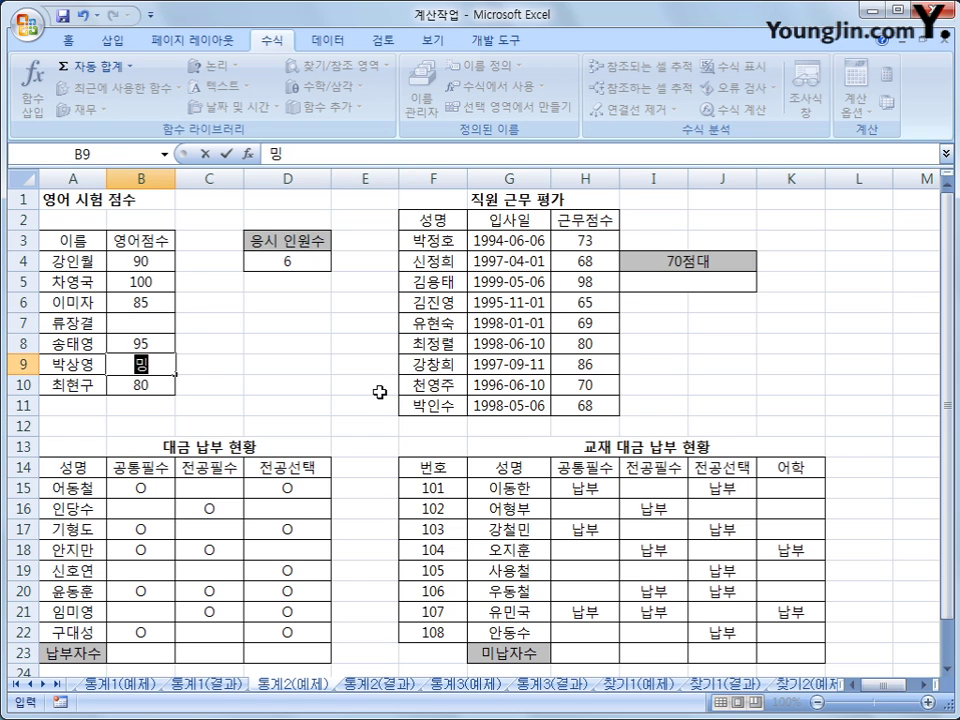
key("Return")
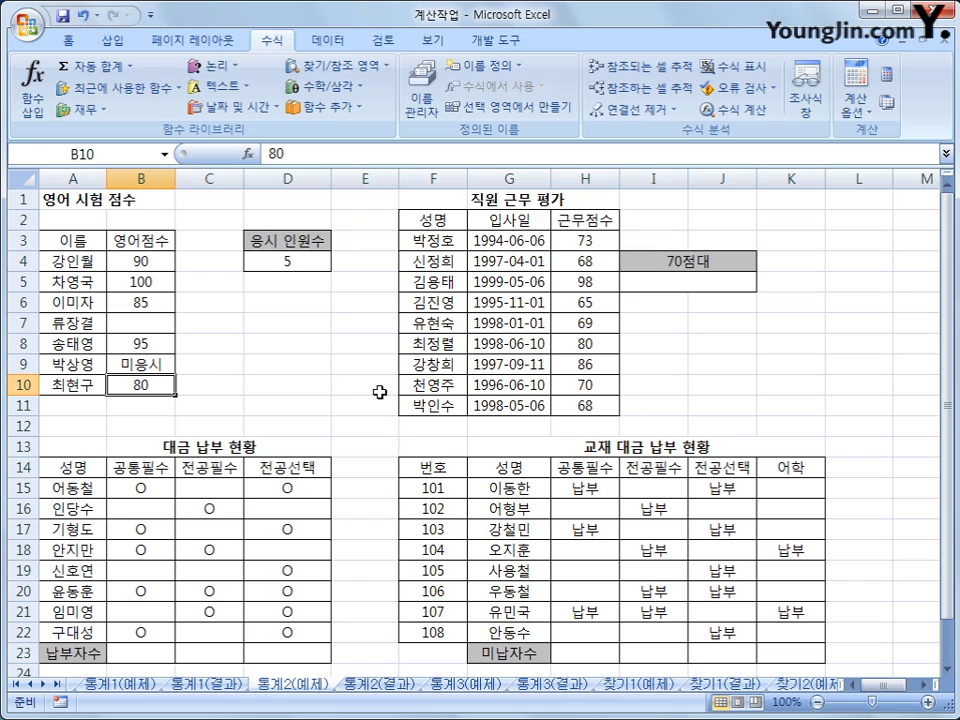
Replace the text in B9 of the English score table with 미제출.
left_click(141, 365)
left_click(140, 387)
left_click_drag(143, 257, 143, 391)
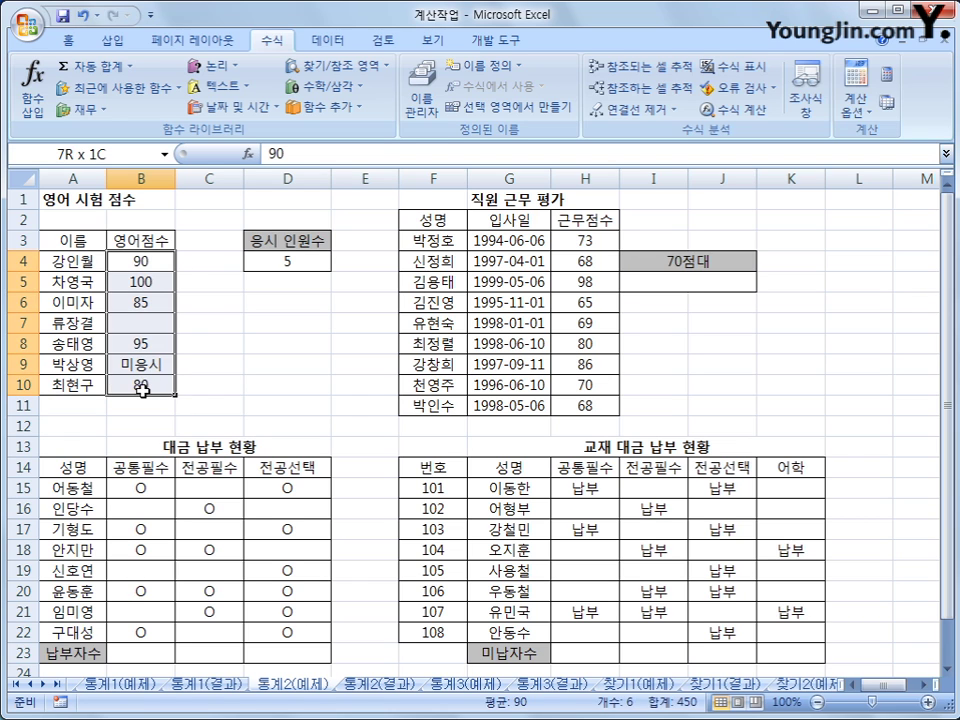
left_click(158, 365)
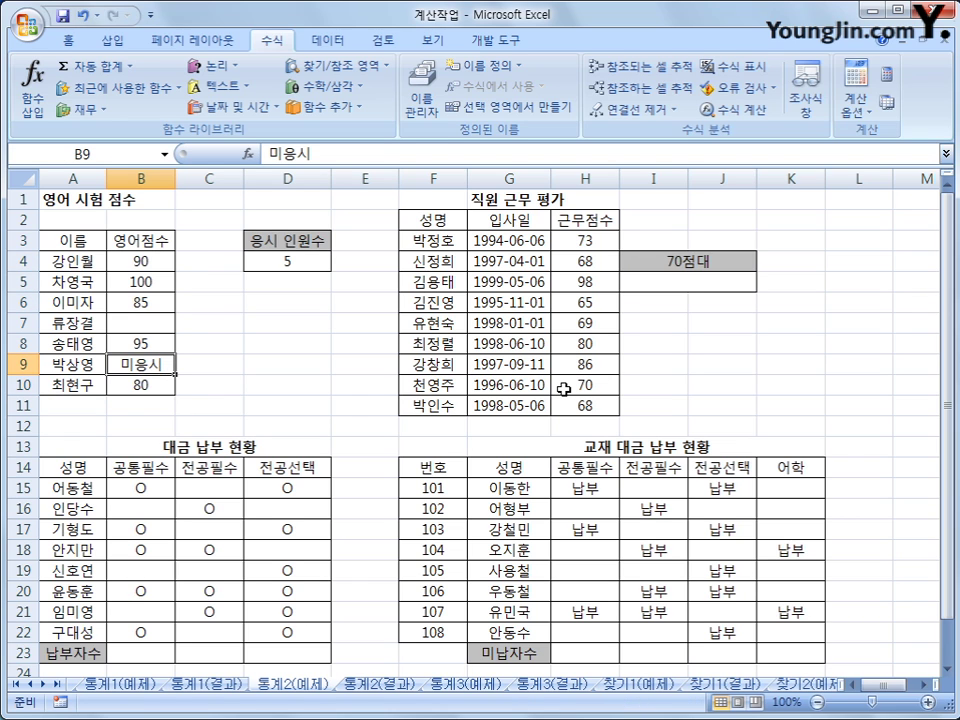
type("미")
type("제출")
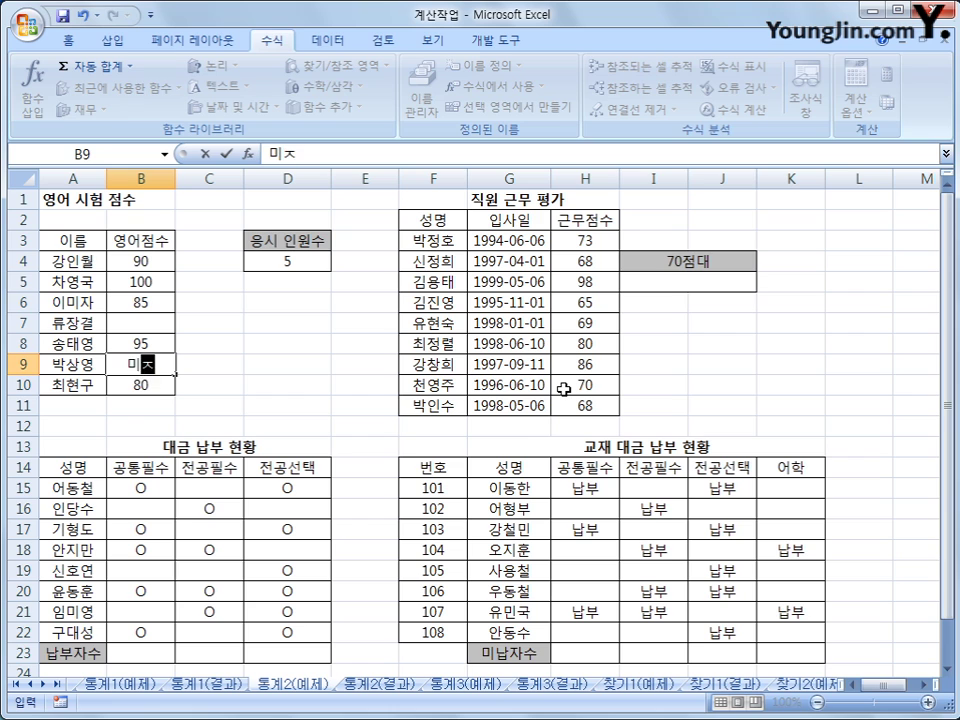
key("Return")
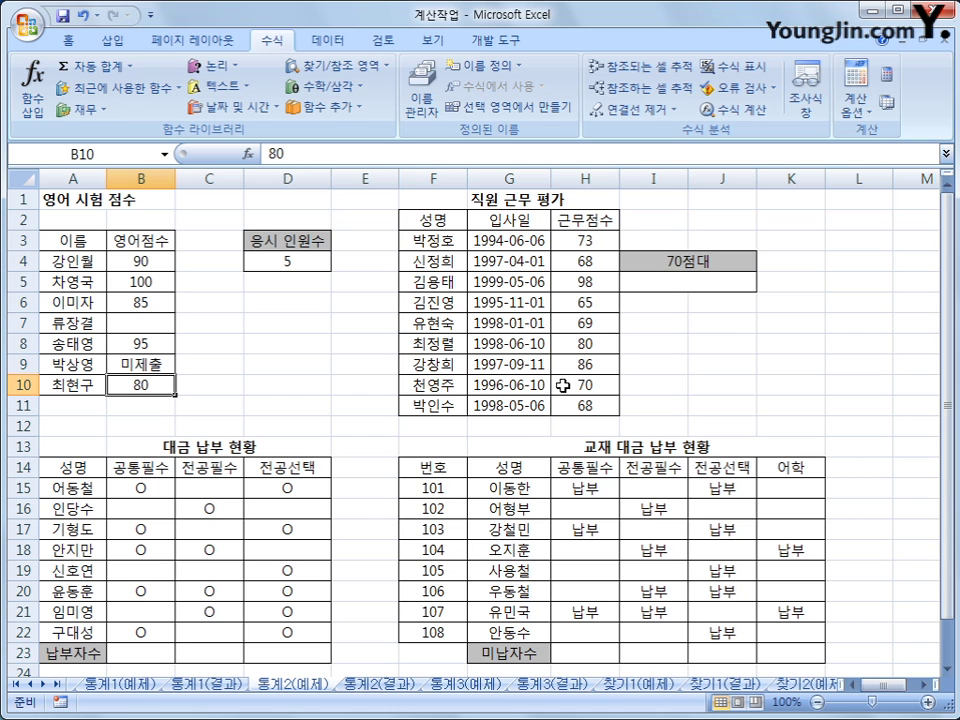
Examine the COUNT formula in D4 and the cells of B4:B10 that it counts.
left_click(317, 260)
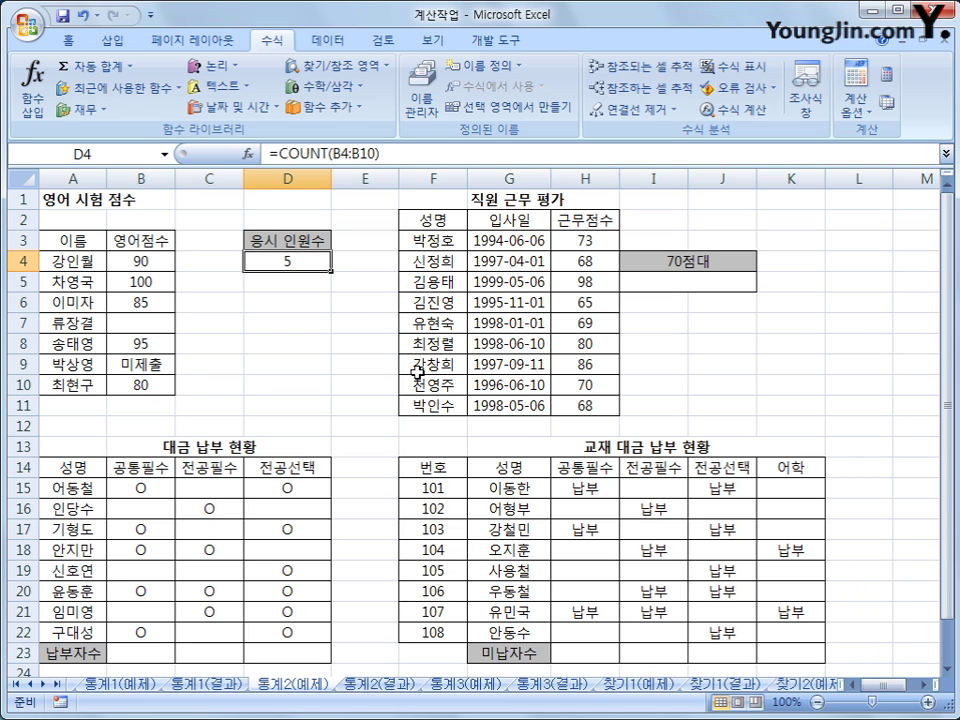
left_click(138, 260)
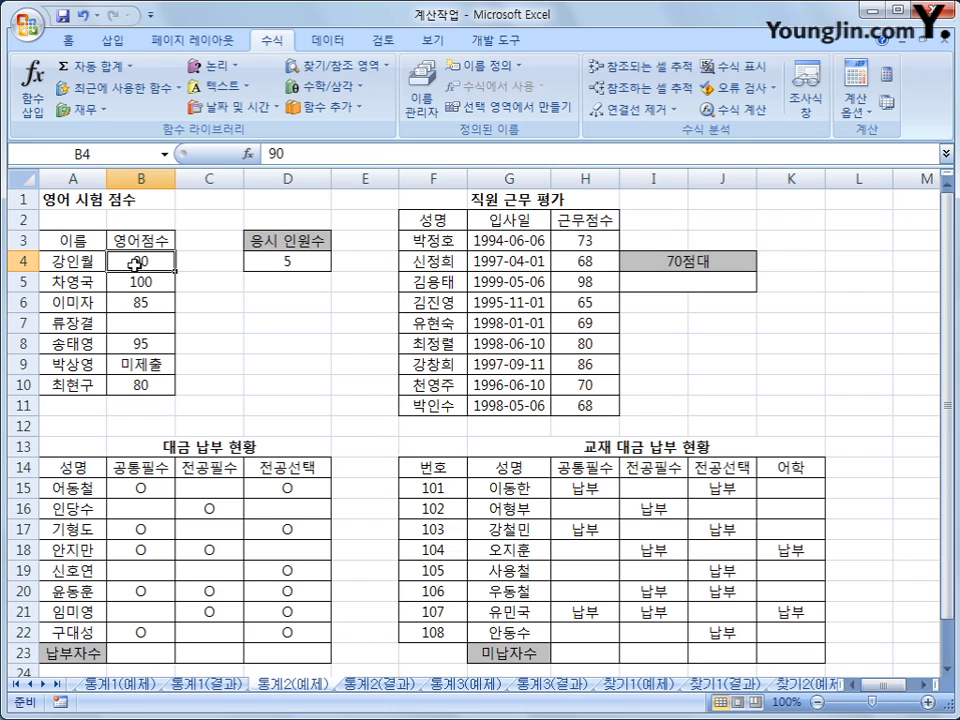
left_click(139, 281)
left_click(140, 302)
key("Down")
key("Down")
key("Down")
key("Down")
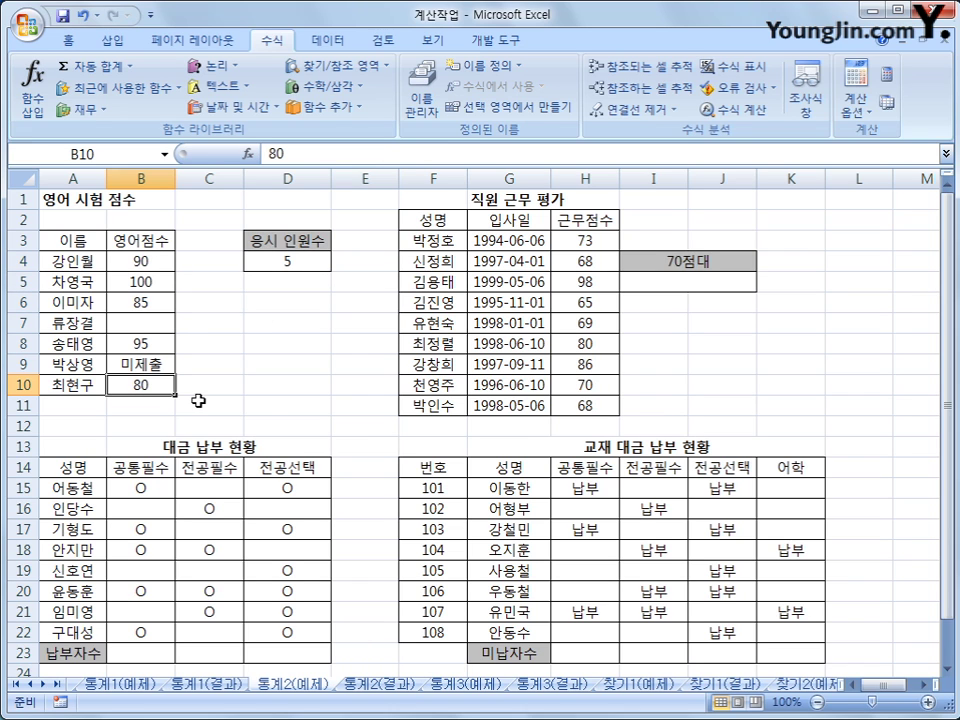
Undo the test edits in B9 and B7 to restore the scores 65 and 70.
key("Up")
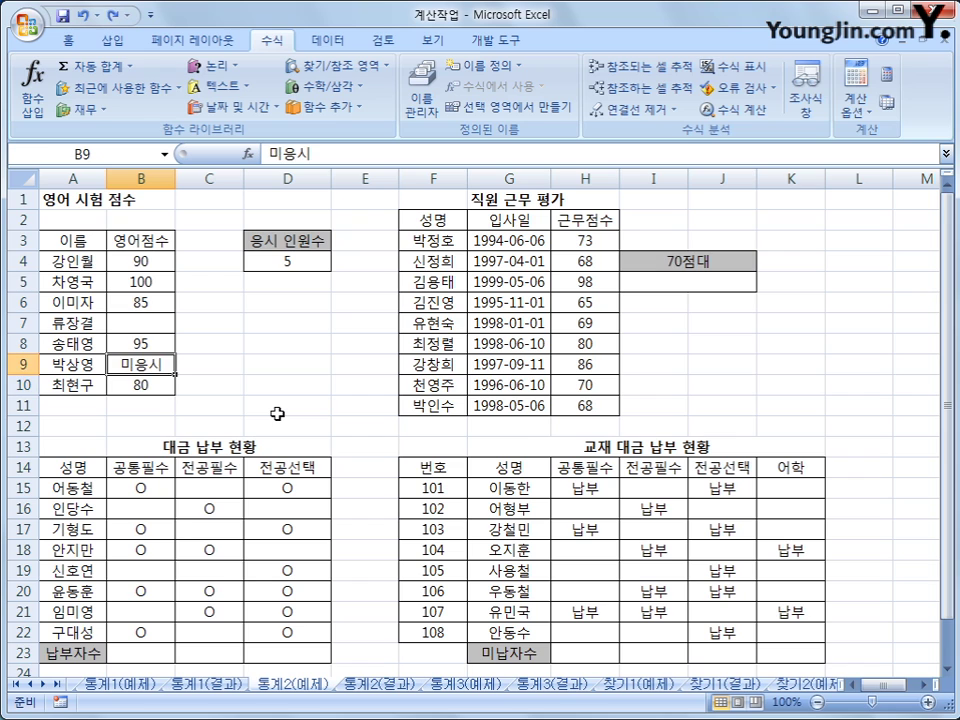
type("65")
key("Return")
key("Up")
key("Up")
key("Up")
type("70")
key("Return")
key("Up")
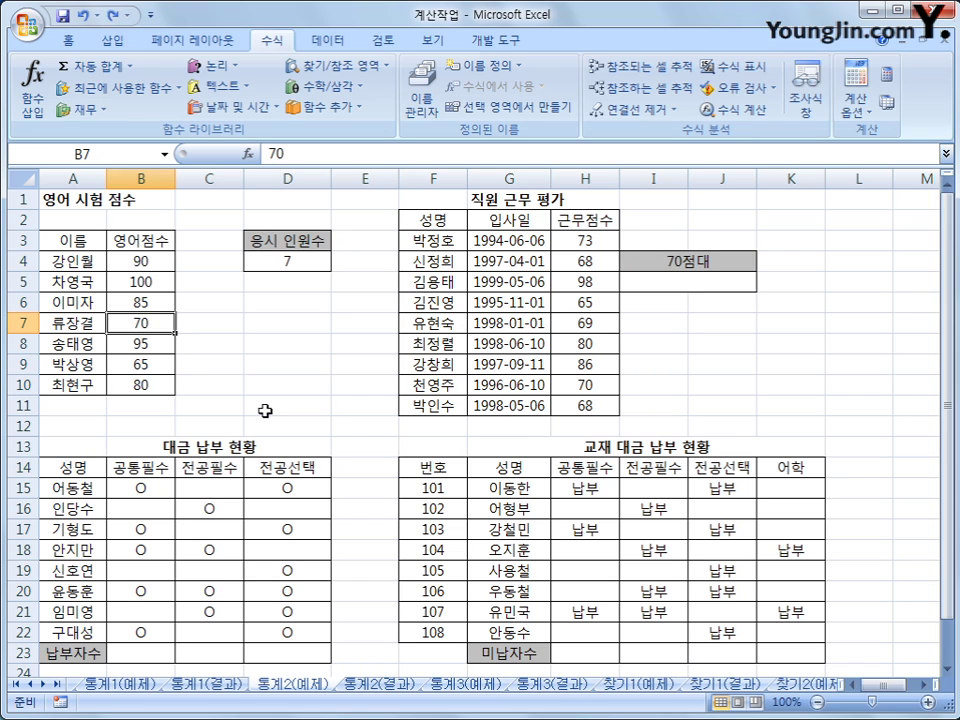
left_click(138, 260)
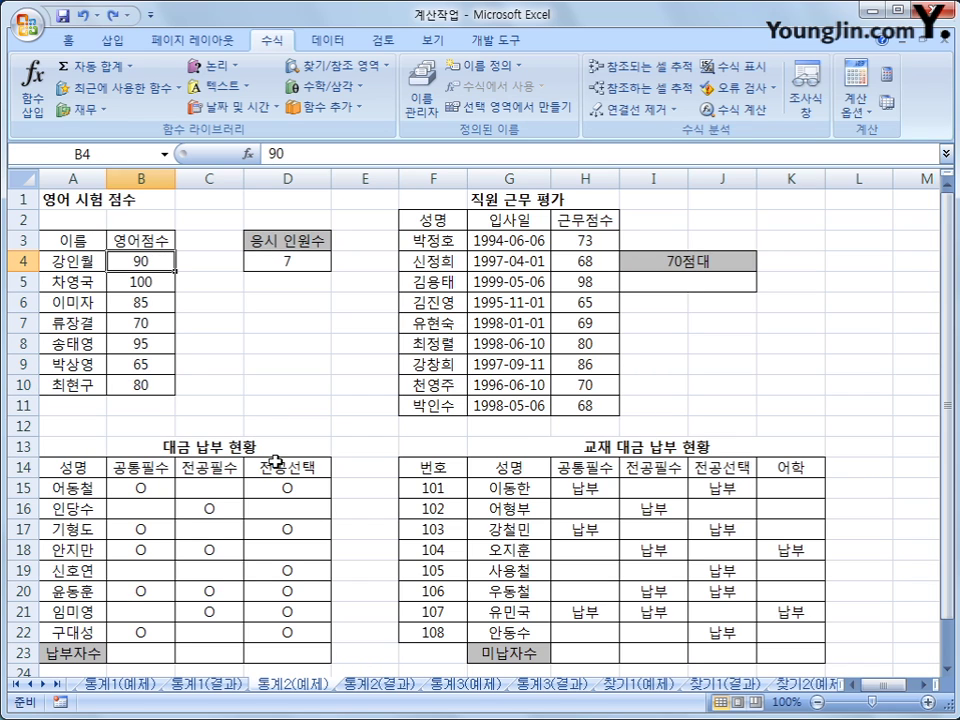
left_click(300, 264)
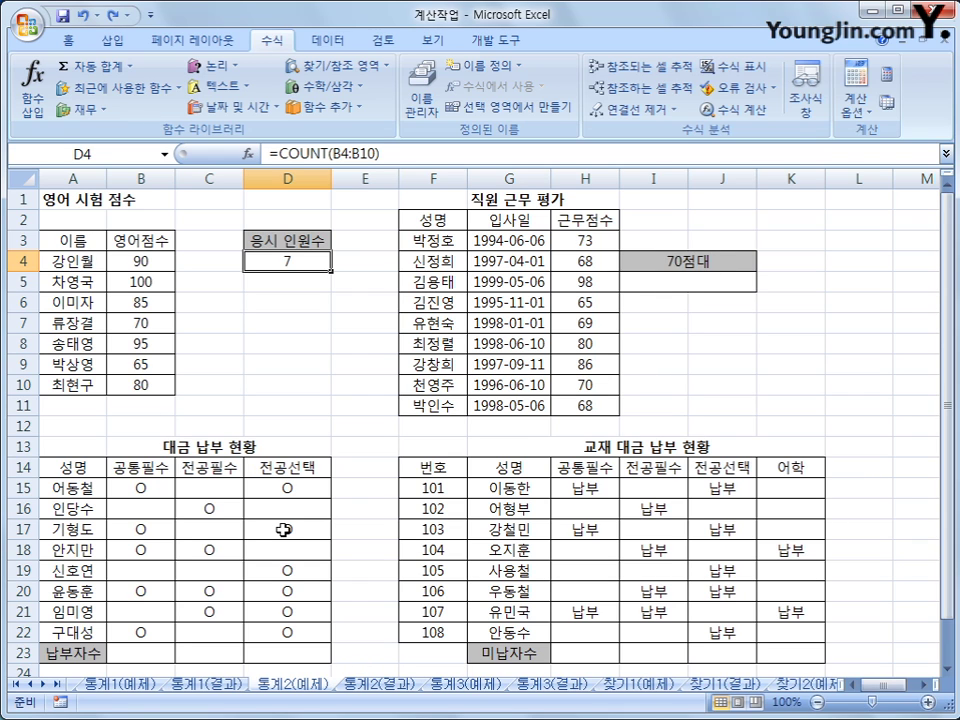
Examine the O marks in the 대금 납부 현황 table, especially the 공통필수 cells B15:B22, and the 납부자수 cell B23.
left_click(165, 658)
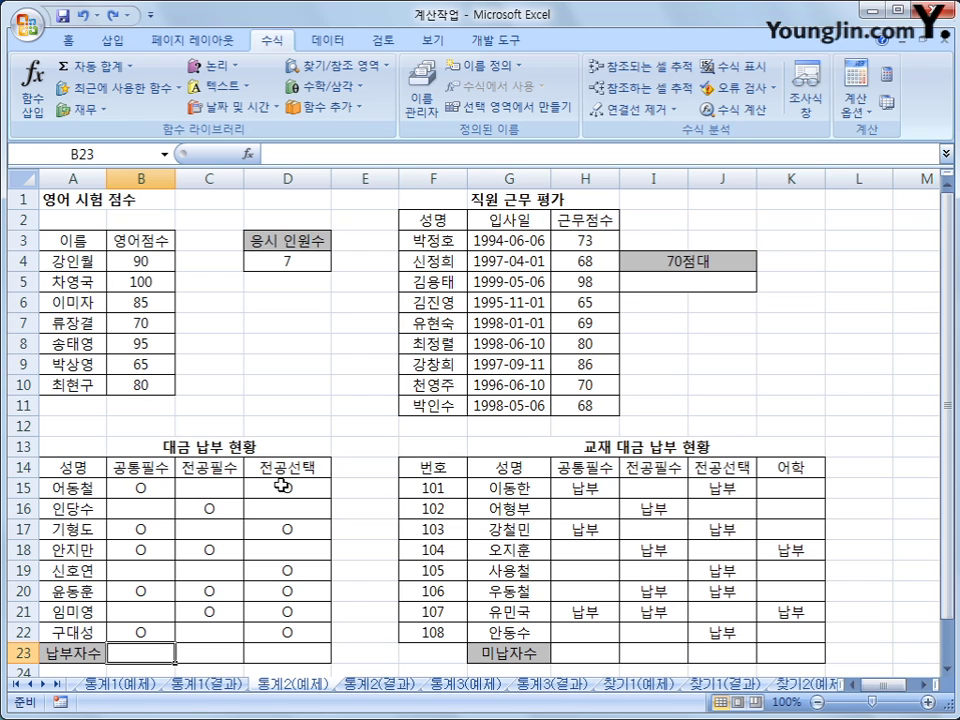
left_click(146, 486)
left_click(200, 507)
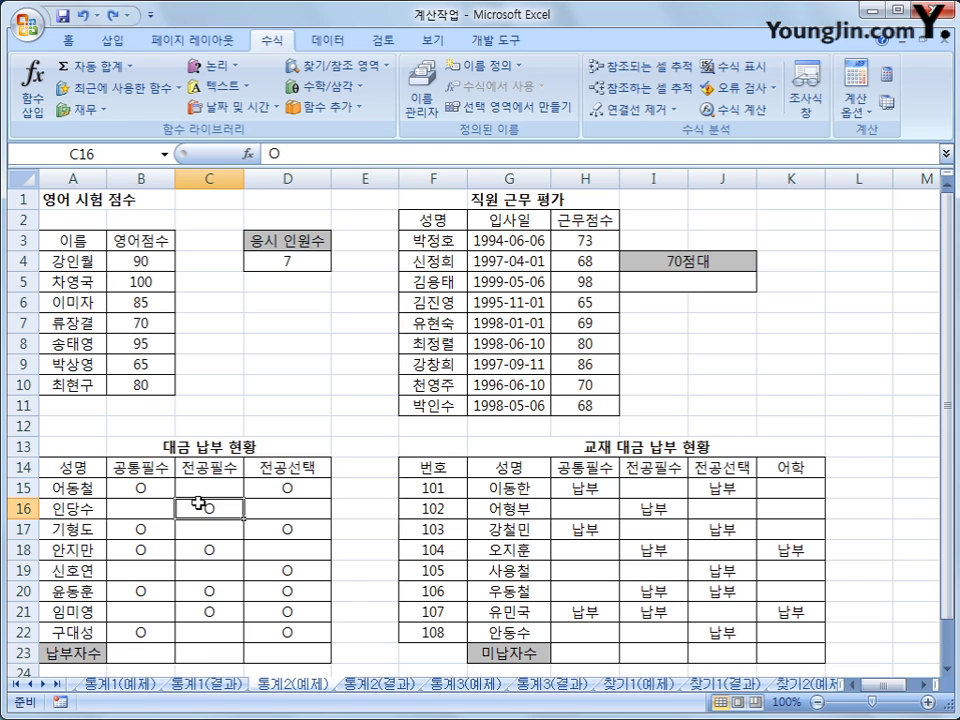
left_click(287, 491)
left_click(139, 549)
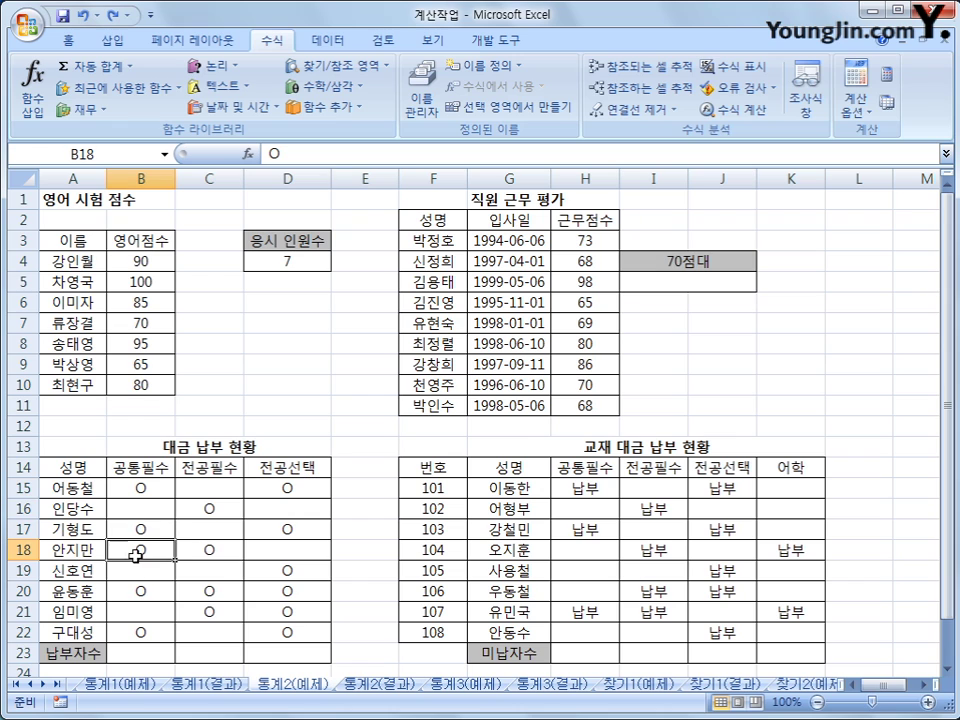
left_click(162, 649)
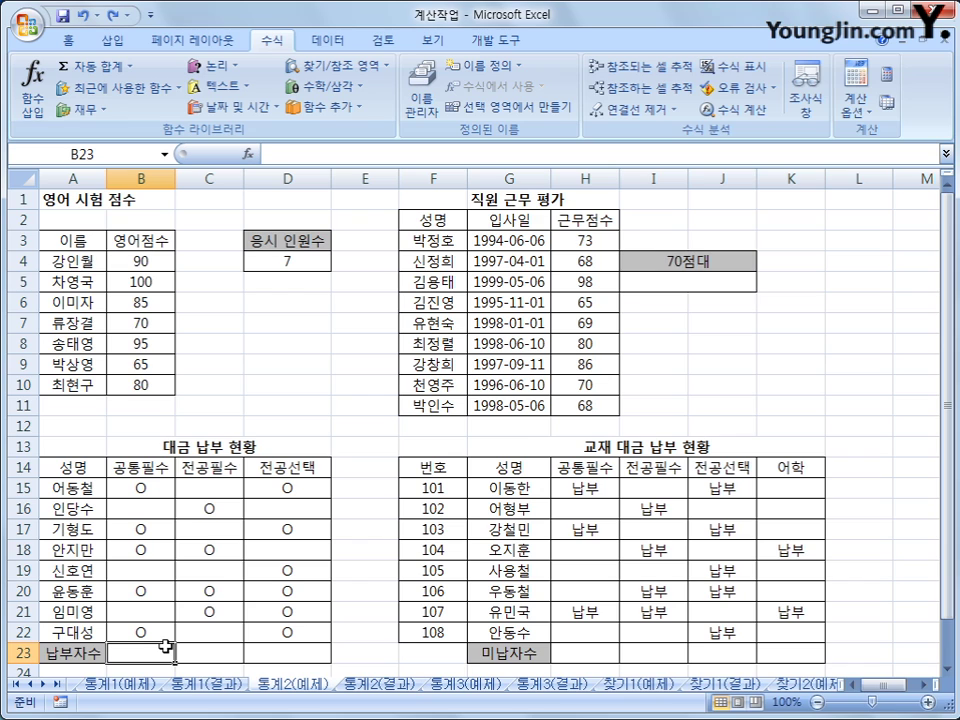
left_click(140, 489)
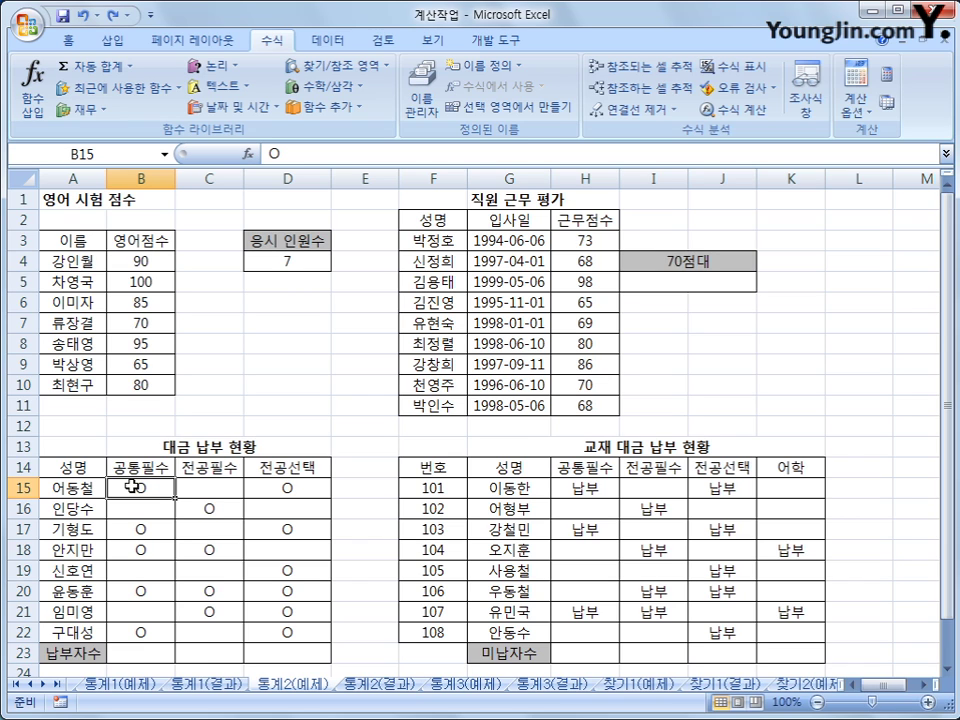
left_click(146, 652)
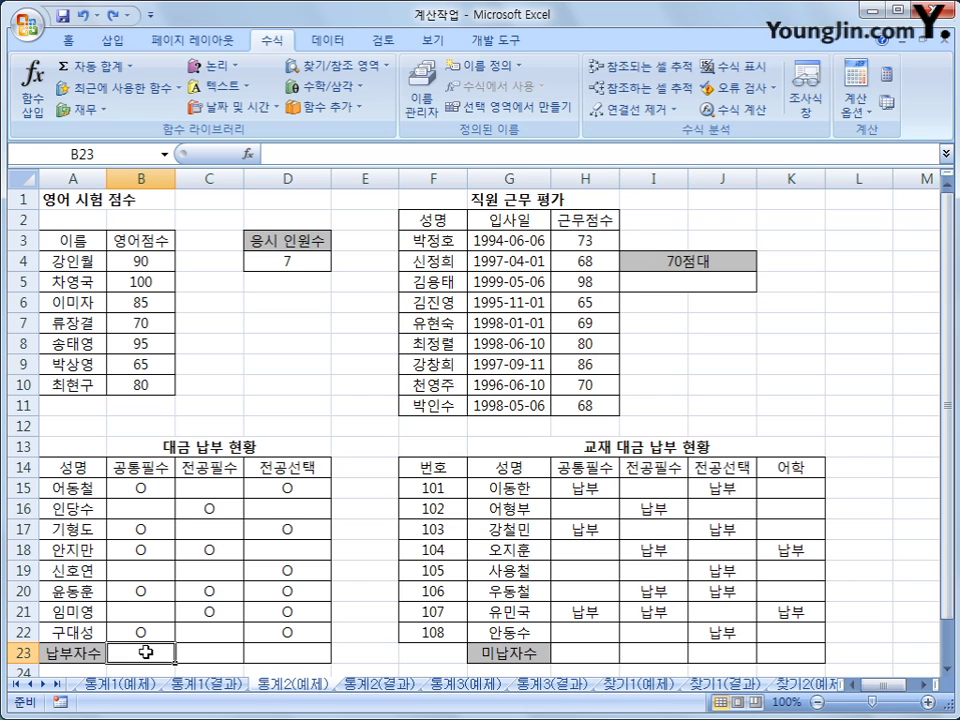
left_click(138, 489)
left_click(147, 527)
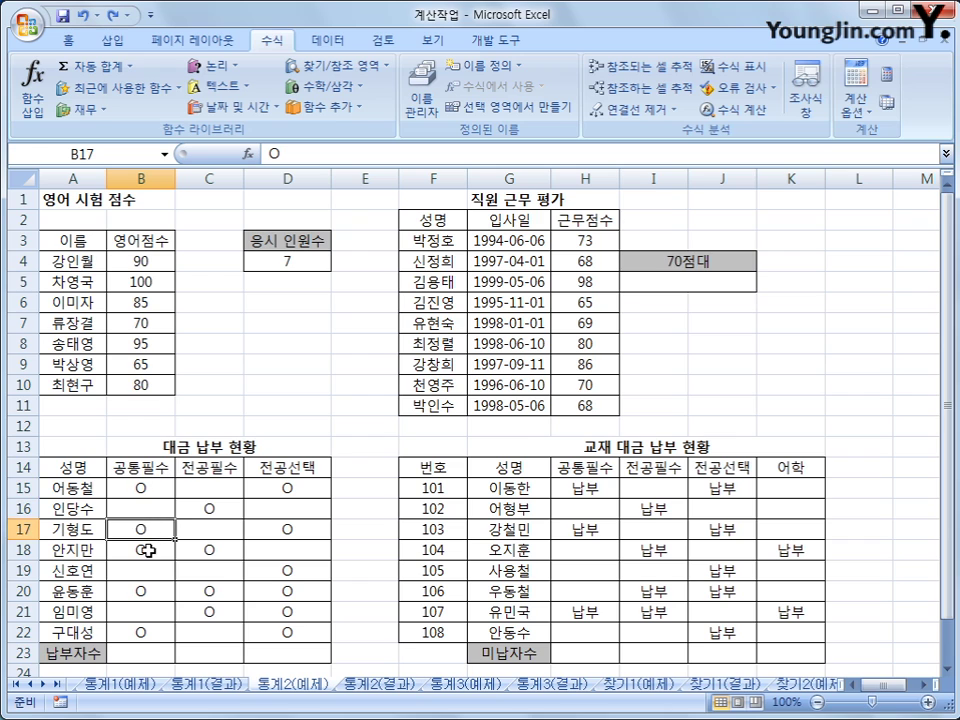
left_click(148, 549)
left_click(146, 591)
left_click(148, 631)
Insert the statistical COUNTA function in the 납부자수 cell B23 with B15:B22 as Value1.
left_click(148, 648)
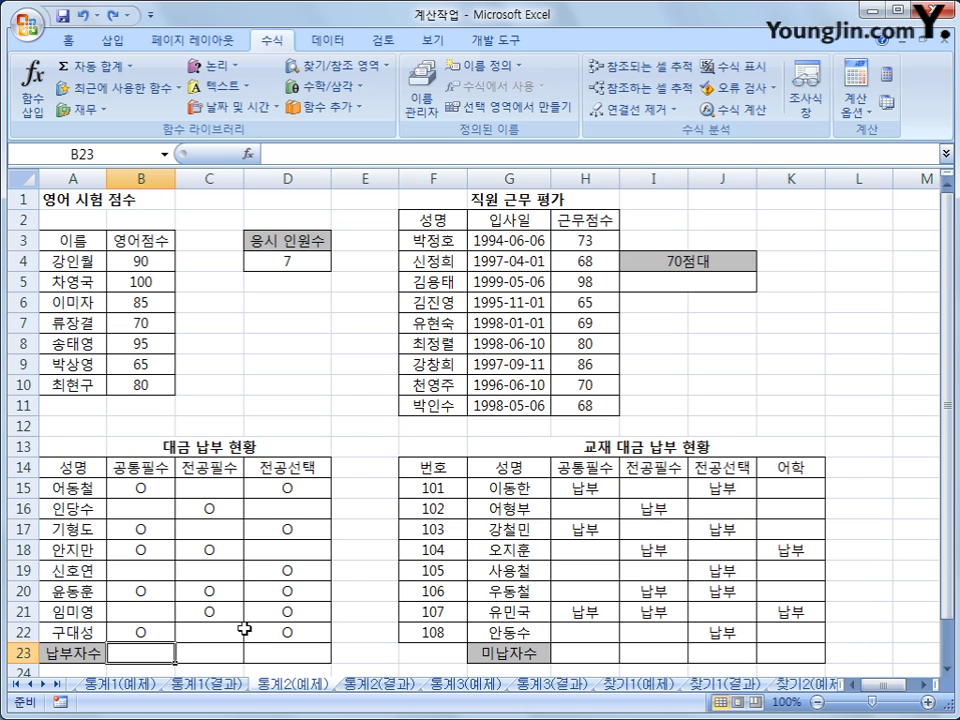
left_click(322, 106)
mouse_move(352, 137)
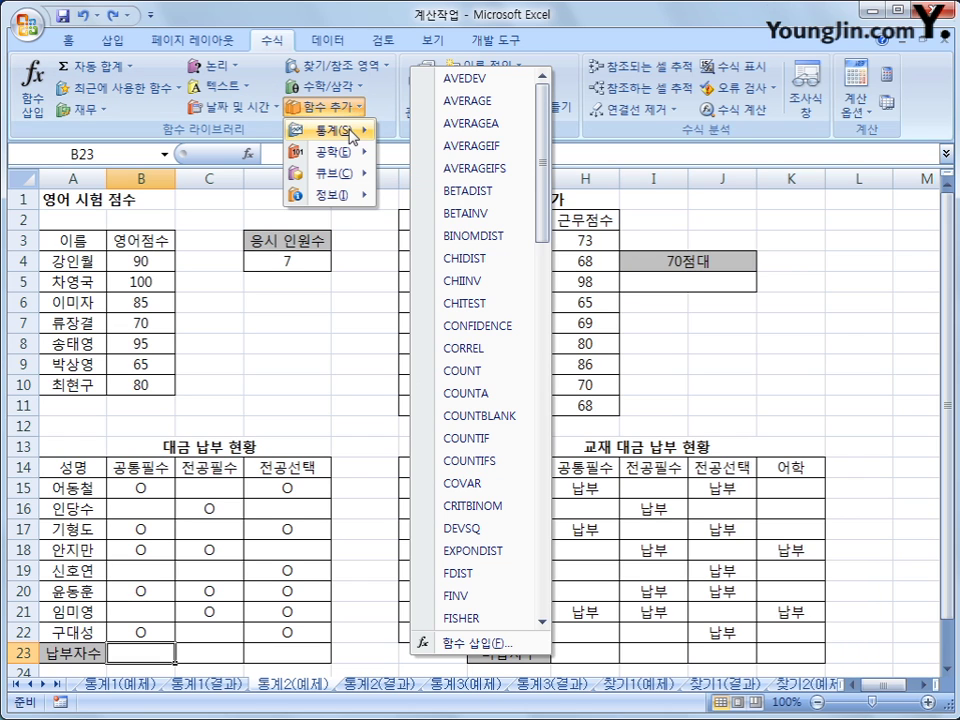
left_click(468, 393)
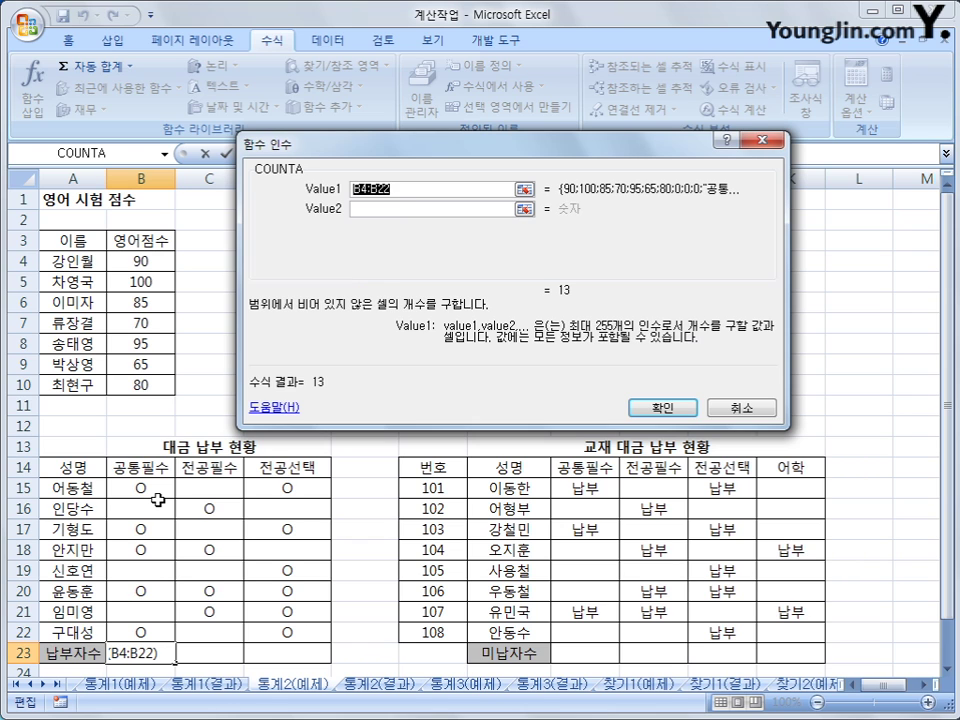
left_click_drag(158, 500, 145, 628)
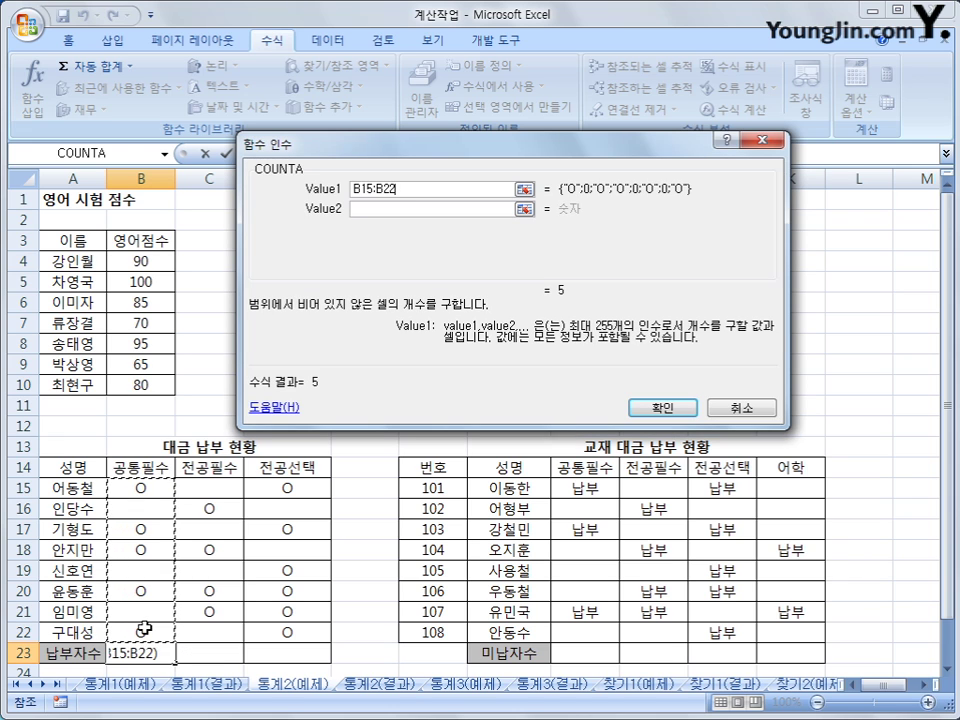
left_click(655, 408)
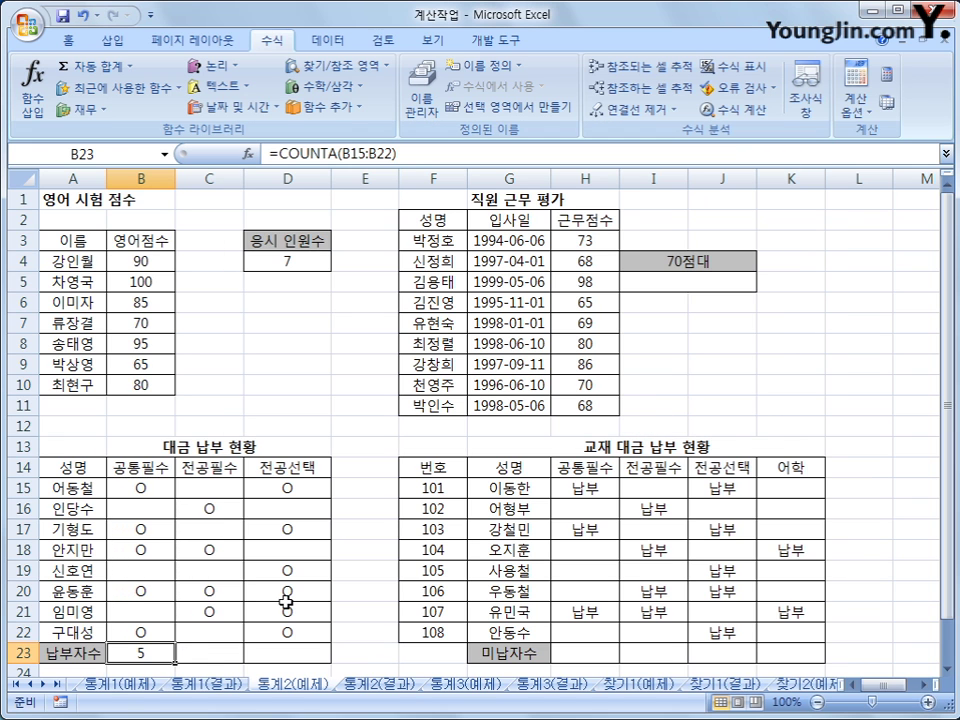
Fill the COUNTA formula in B23 across to D23.
left_click(162, 492)
left_click(156, 546)
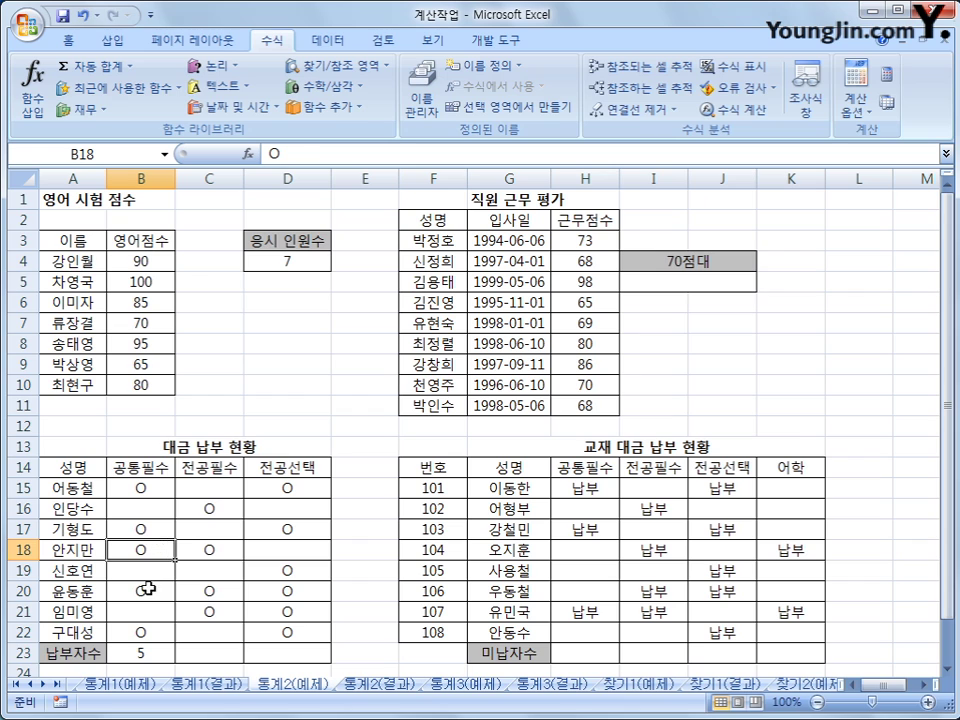
left_click(147, 589)
left_click(145, 651)
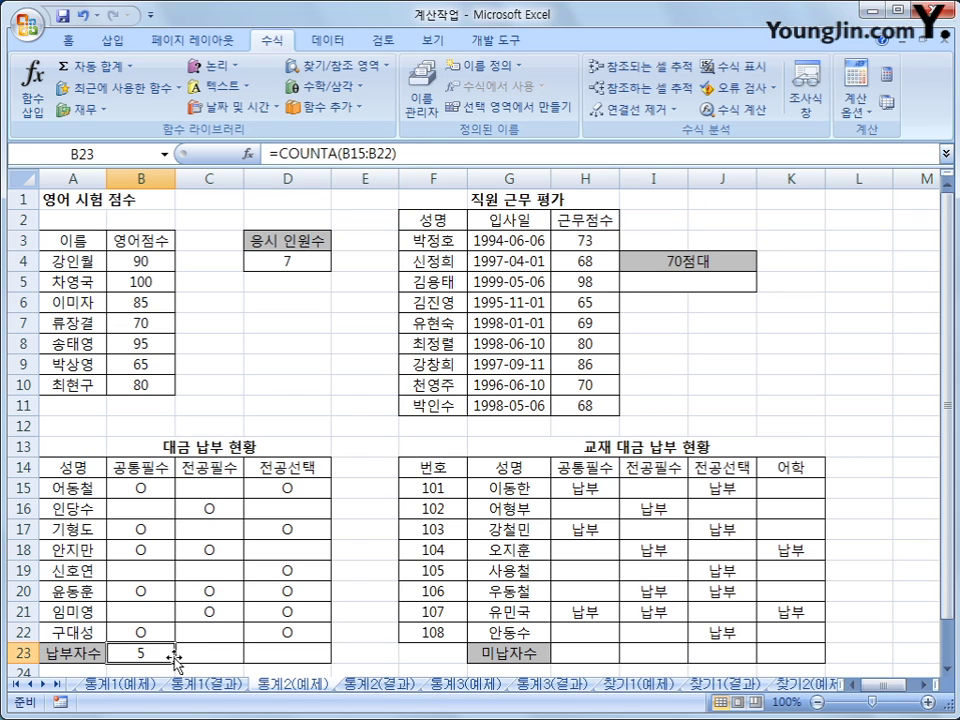
left_click_drag(175, 662, 302, 662)
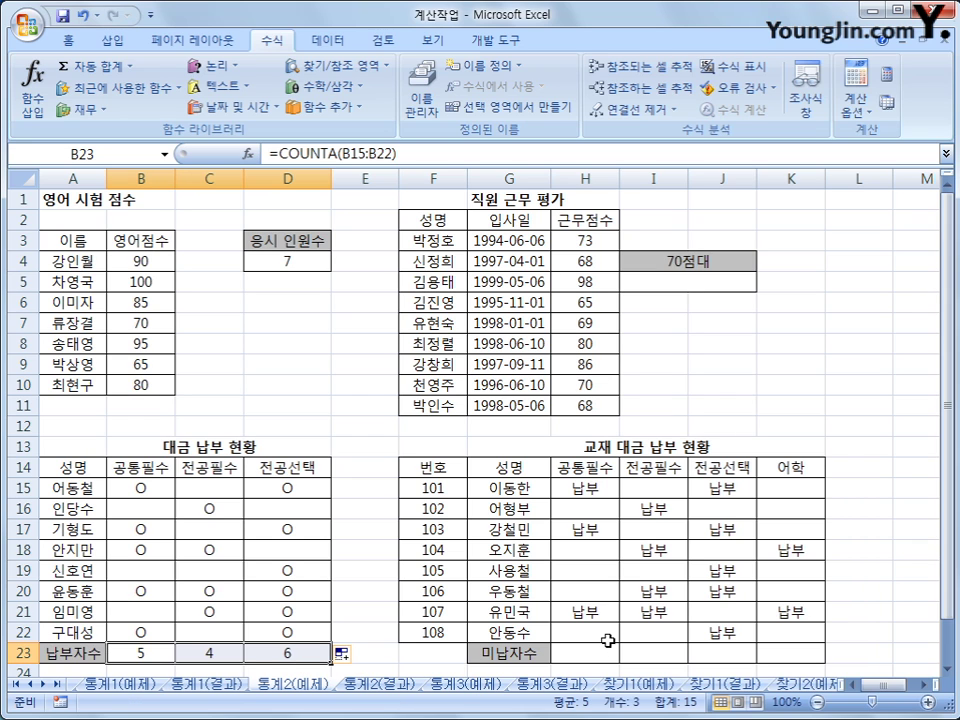
Examine the 납부 entries and blank cells in H15:H22 of the 교재 대금 납부 현황 table, along with the 미납자수 cell H23.
left_click(585, 653)
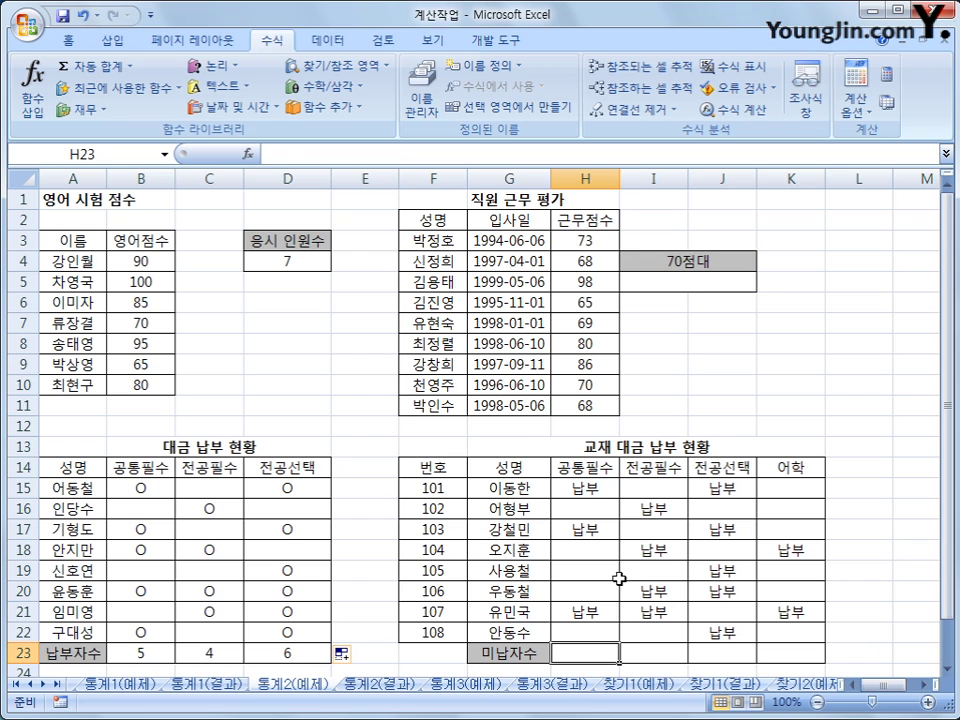
left_click(583, 488)
left_click(585, 529)
left_click(585, 611)
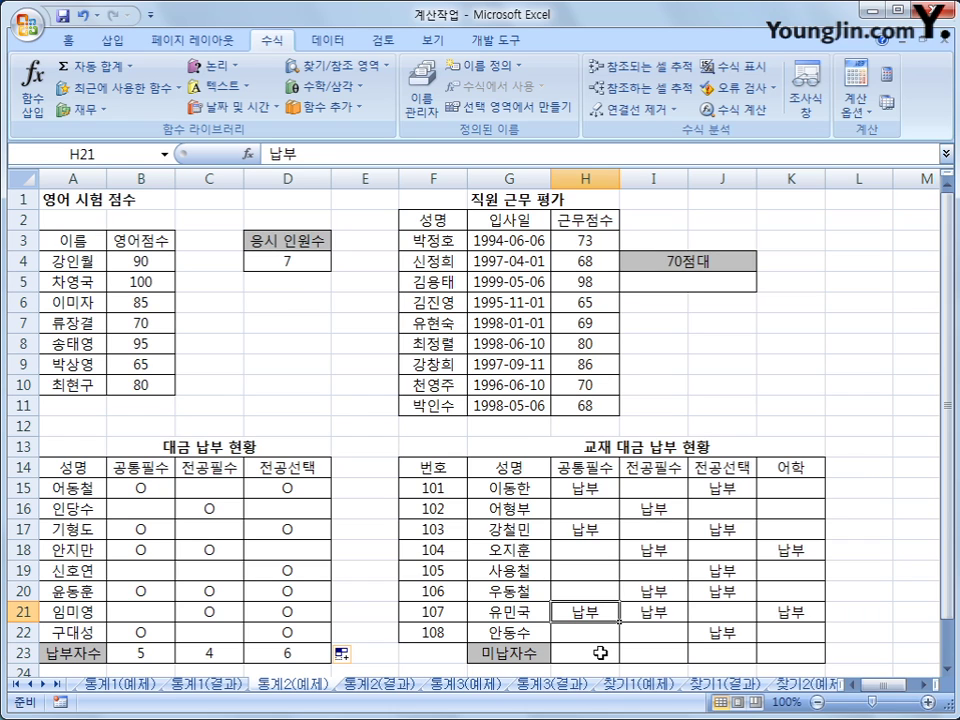
left_click(600, 652)
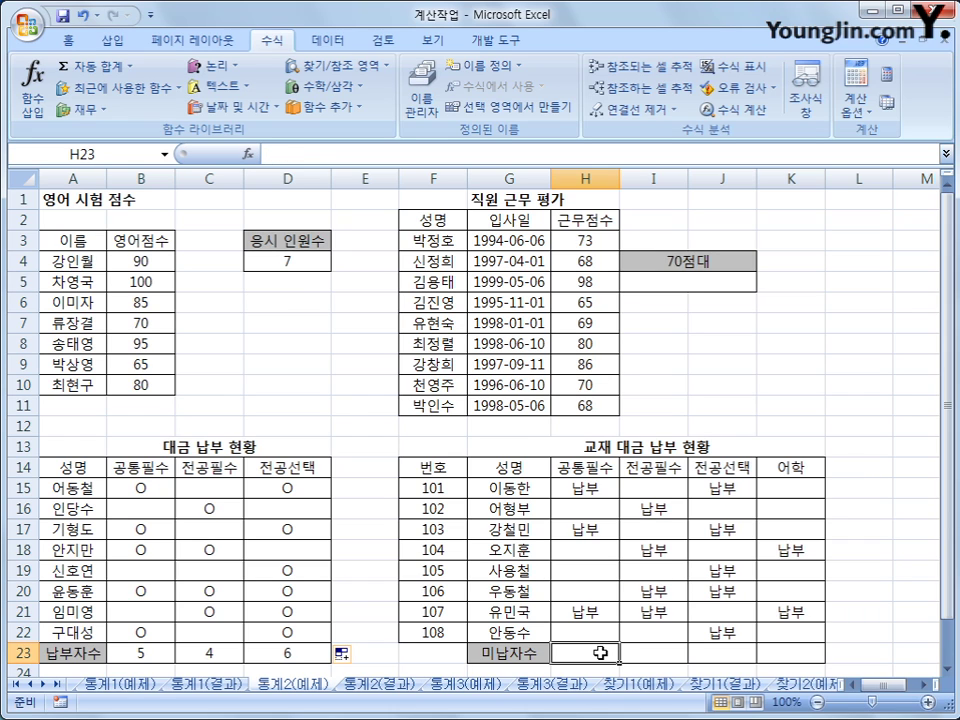
left_click(603, 510)
left_click(601, 551)
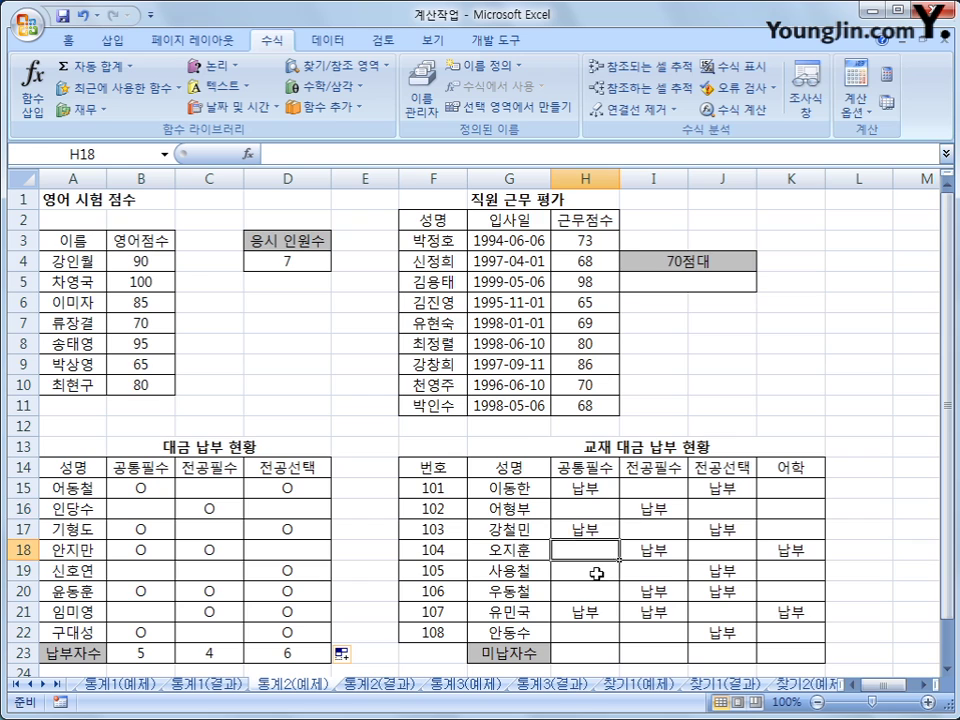
left_click(590, 591)
left_click(587, 632)
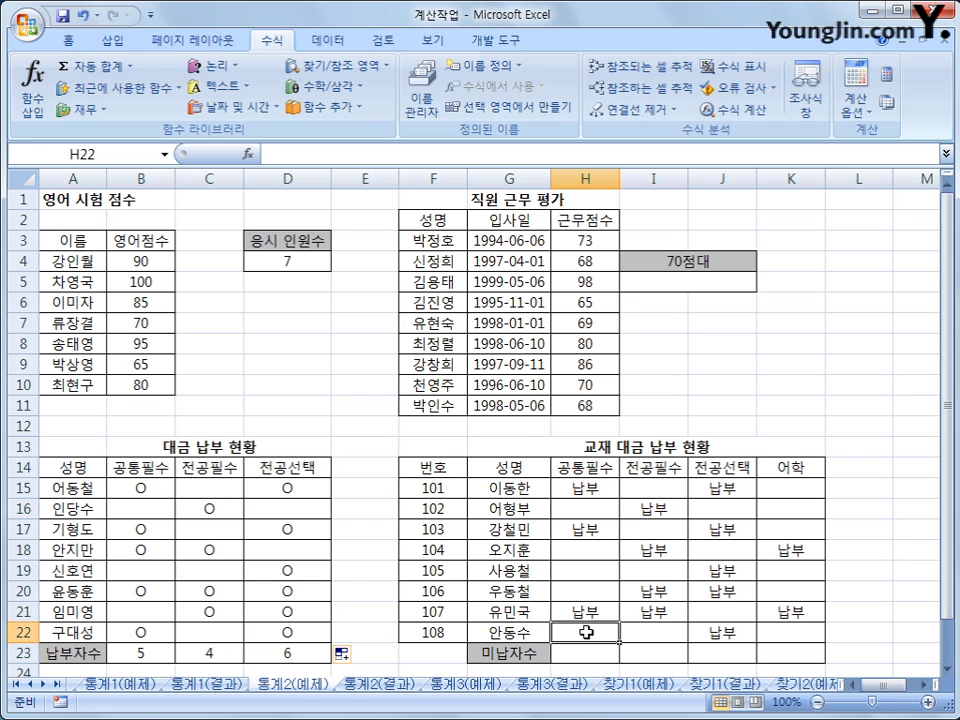
Insert the statistical COUNTBLANK function in the 미납자수 cell H23 with H15:H22 as its range.
left_click(586, 652)
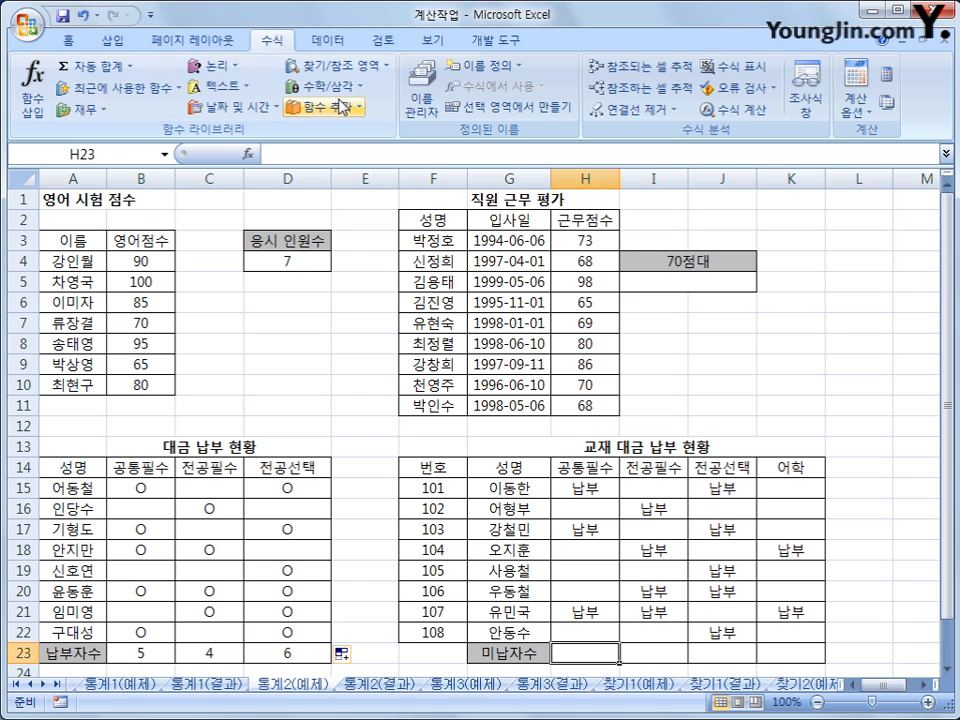
left_click(342, 107)
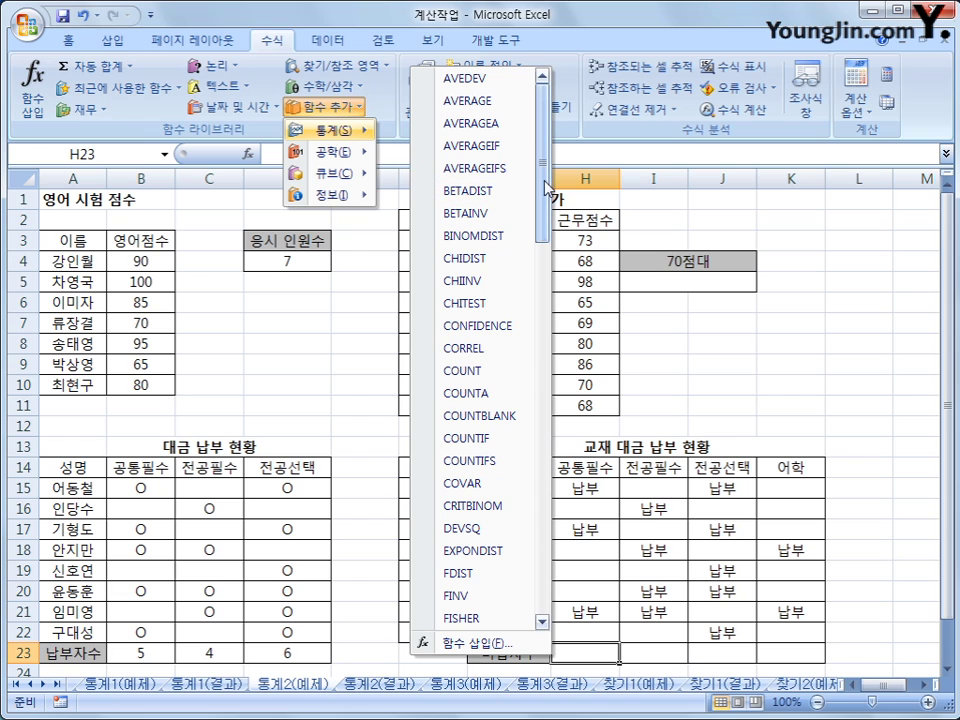
left_click(513, 416)
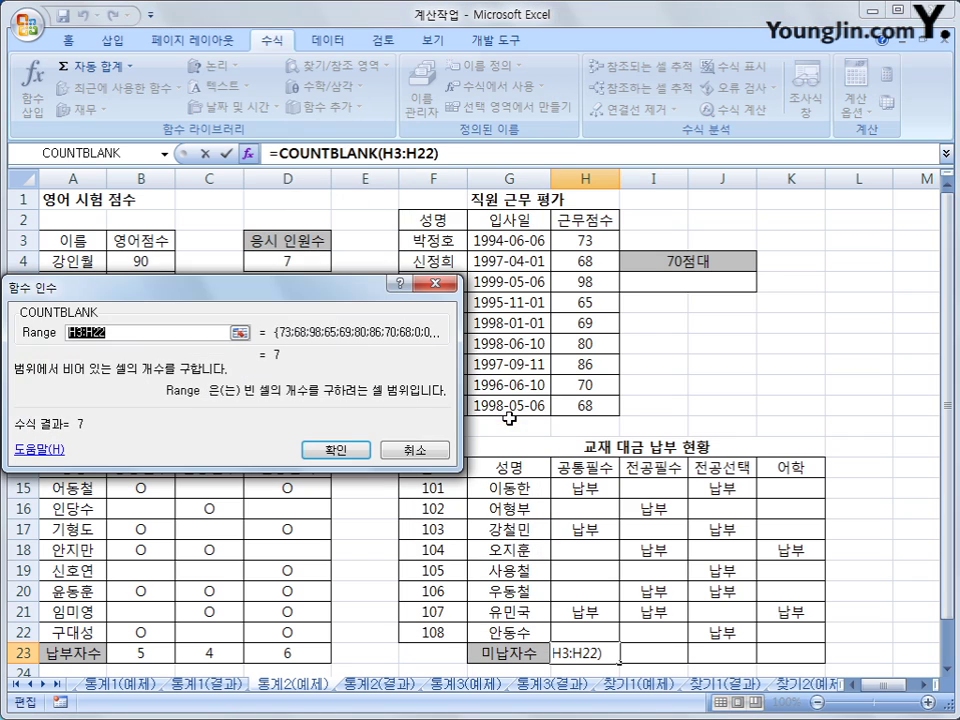
left_click(583, 490)
left_click_drag(583, 503, 581, 632)
left_click(336, 449)
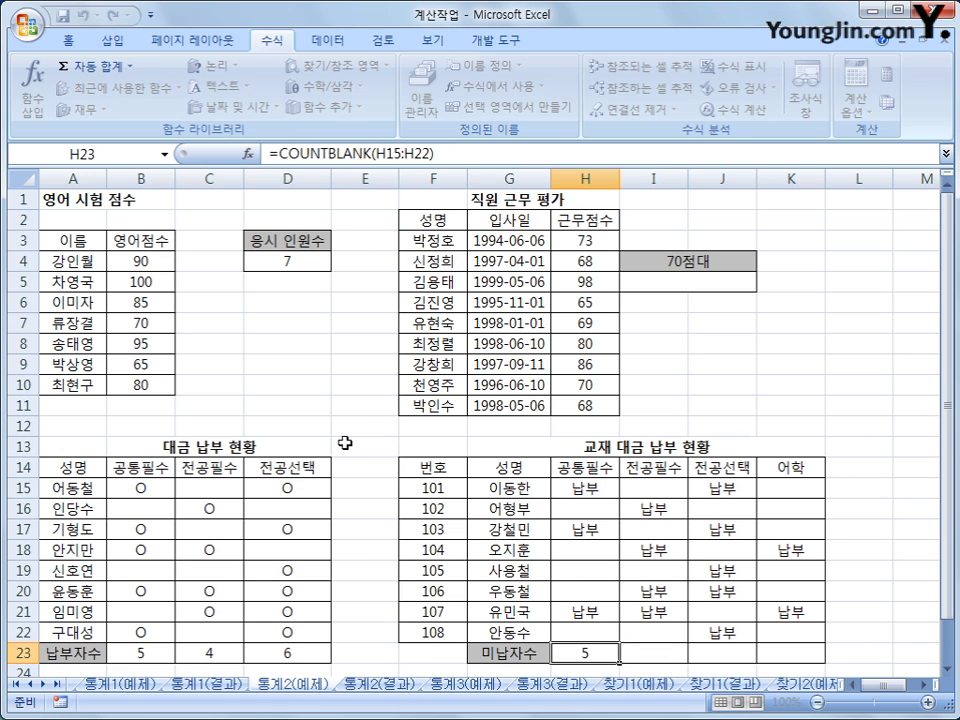
Fill the COUNTBLANK formula in H23 across to K23.
left_click_drag(622, 661, 804, 628)
left_click(580, 609)
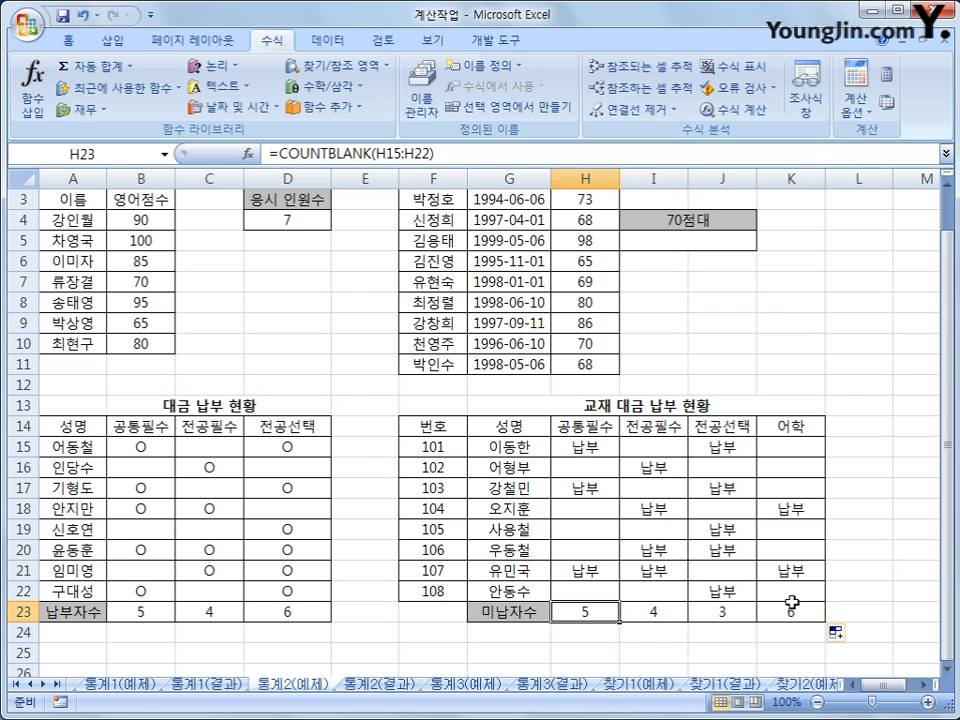
scroll(780, 576, "up", 1)
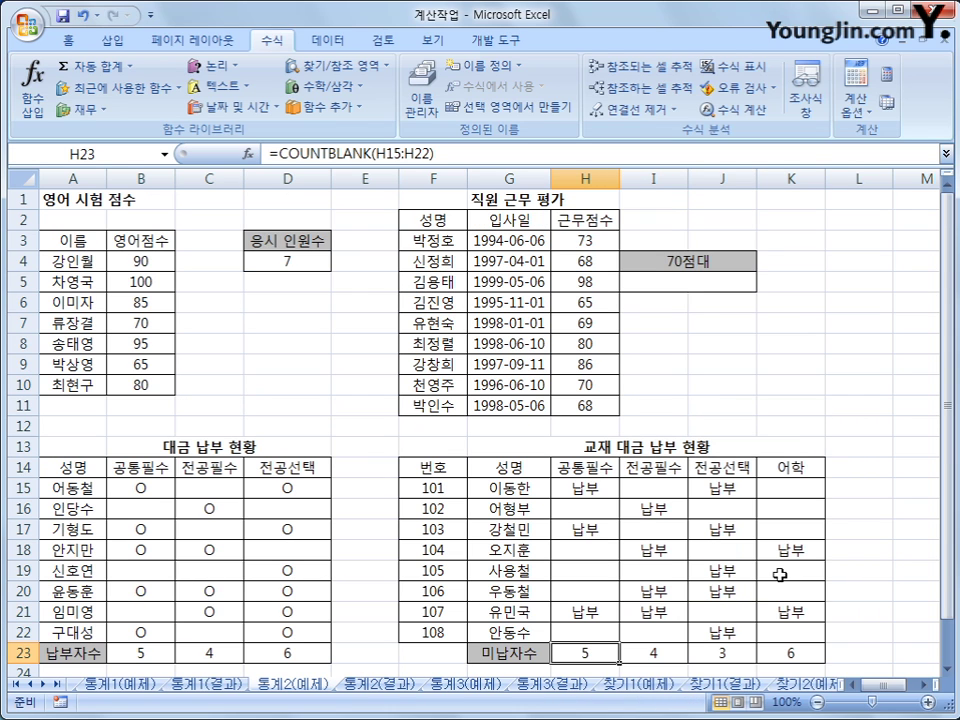
Examine the 70점대 result cell and the 근무점수 values in H3:H11, especially the scores in the 70s in H3 and H10.
left_click(705, 286)
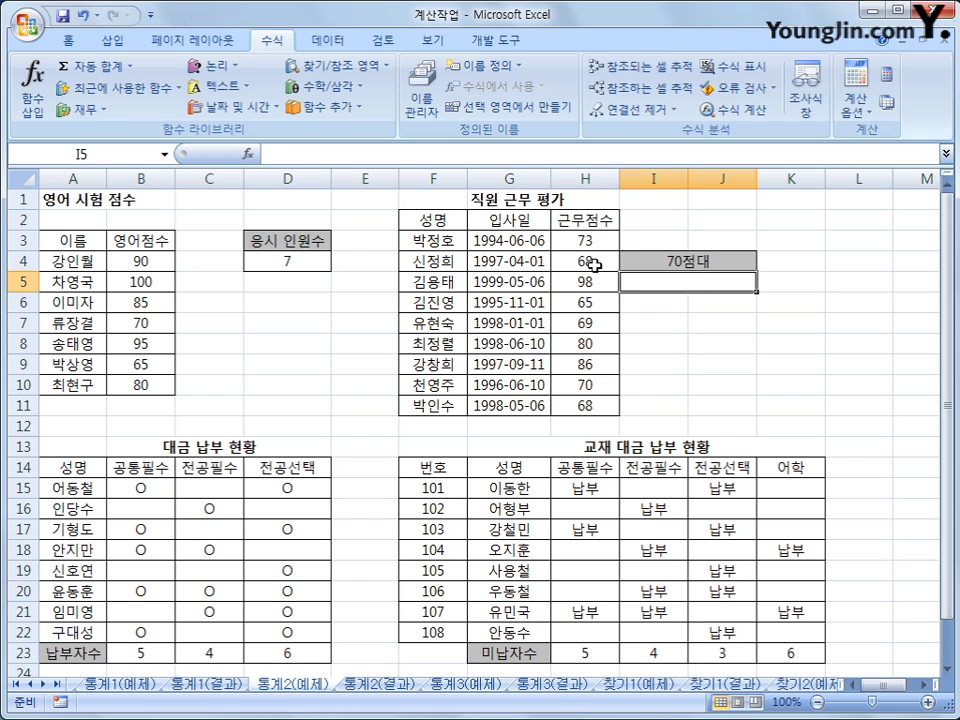
left_click_drag(598, 240, 603, 408)
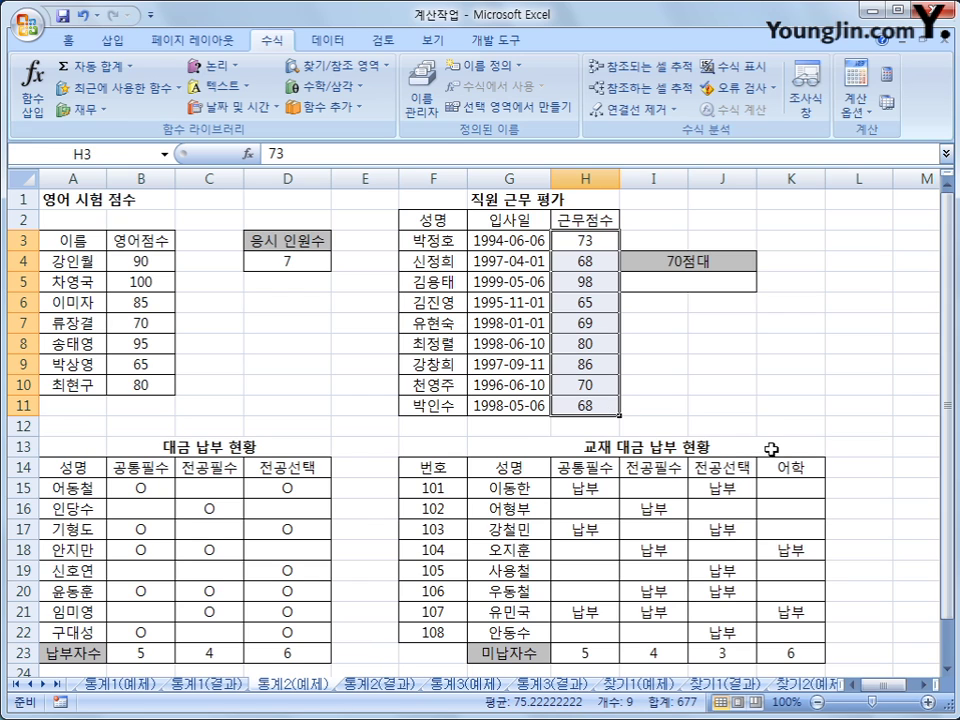
left_click(603, 242)
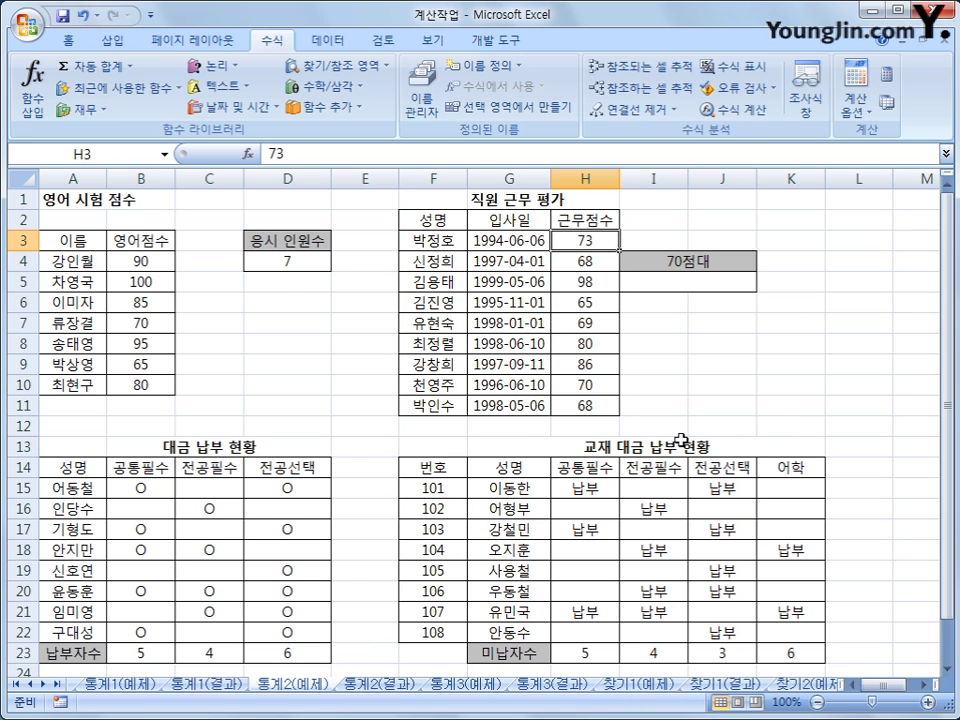
left_click(615, 386)
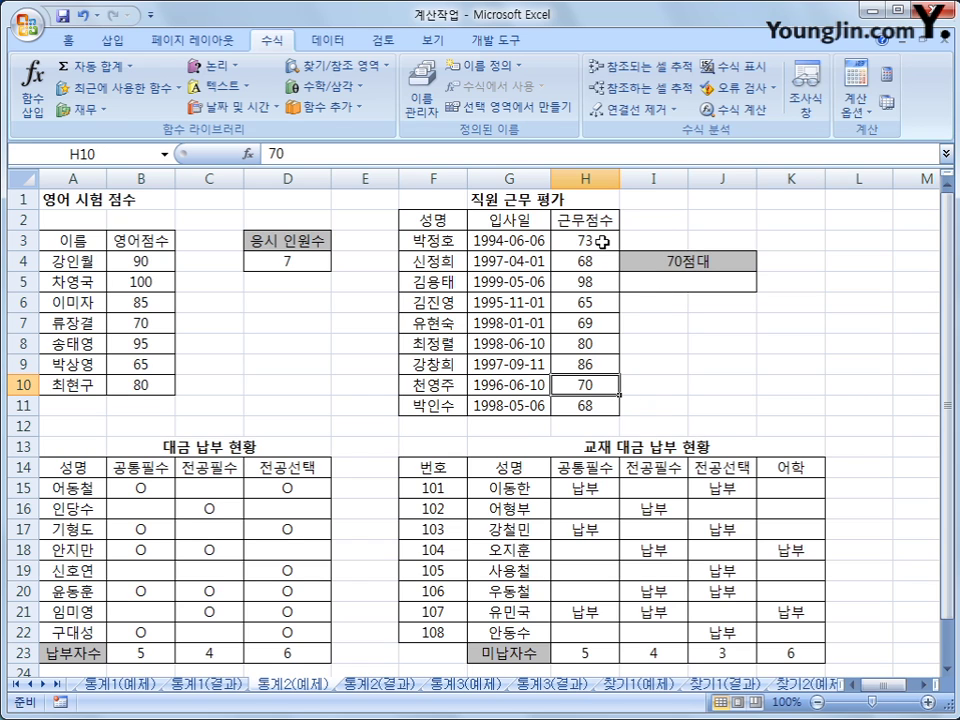
left_click_drag(600, 242, 598, 407)
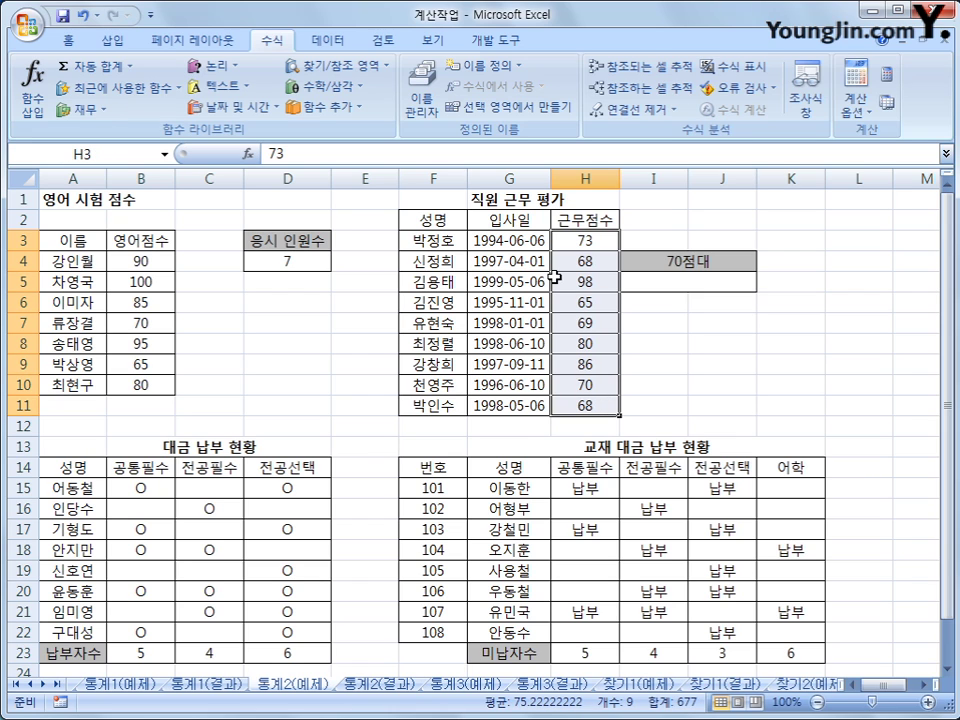
left_click(581, 242)
left_click(603, 389)
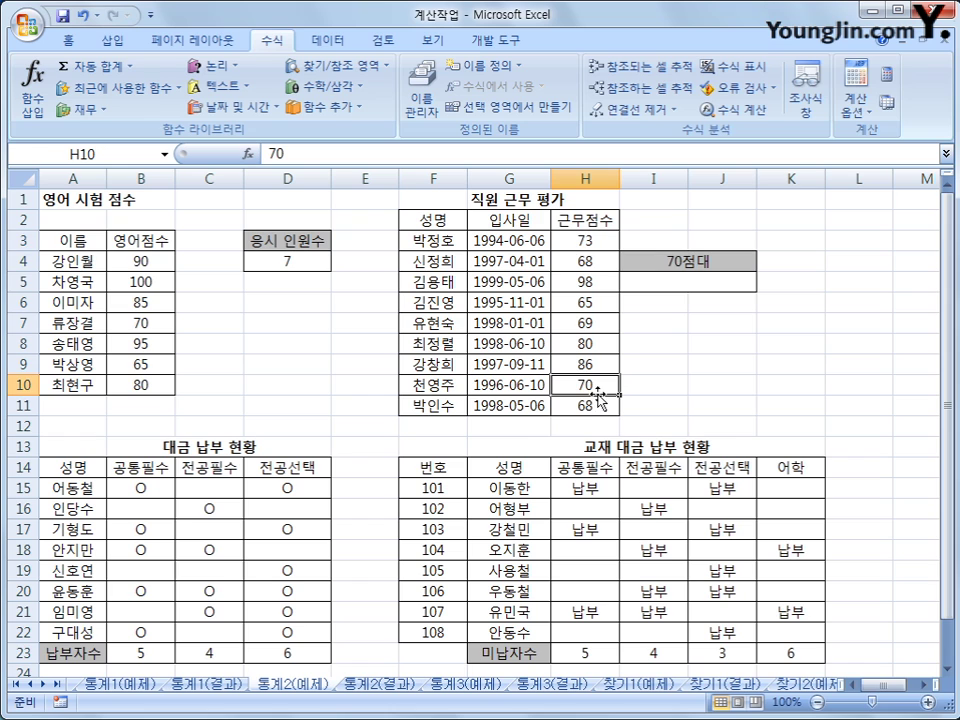
Compare the 근무점수 values in H3:H11 that are 70 or more with those that are 80 or more.
left_click_drag(588, 247, 591, 405)
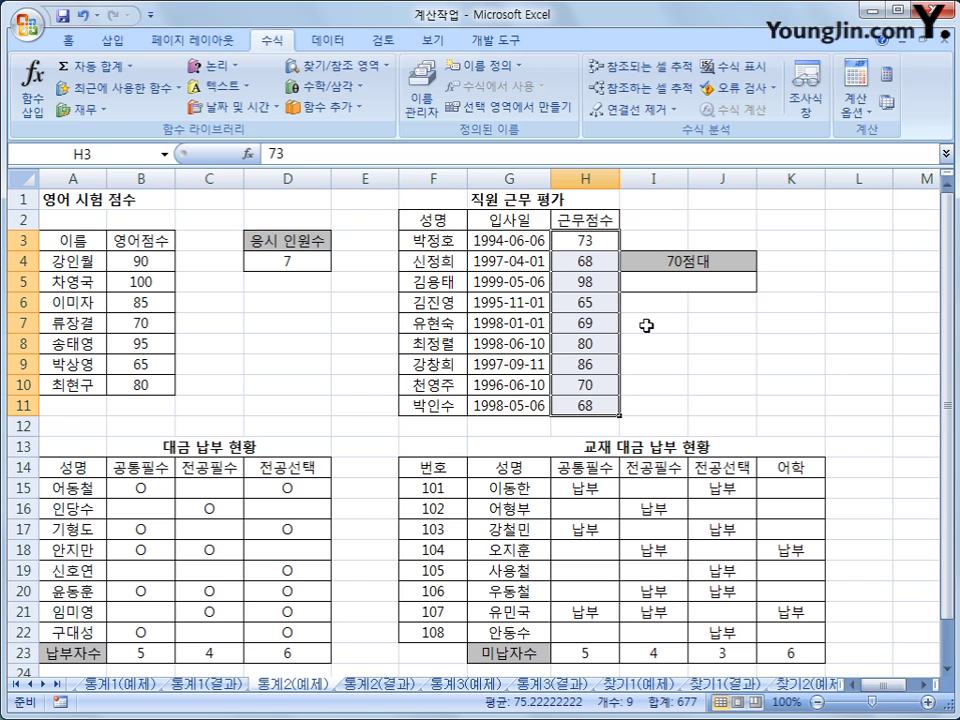
left_click(585, 241)
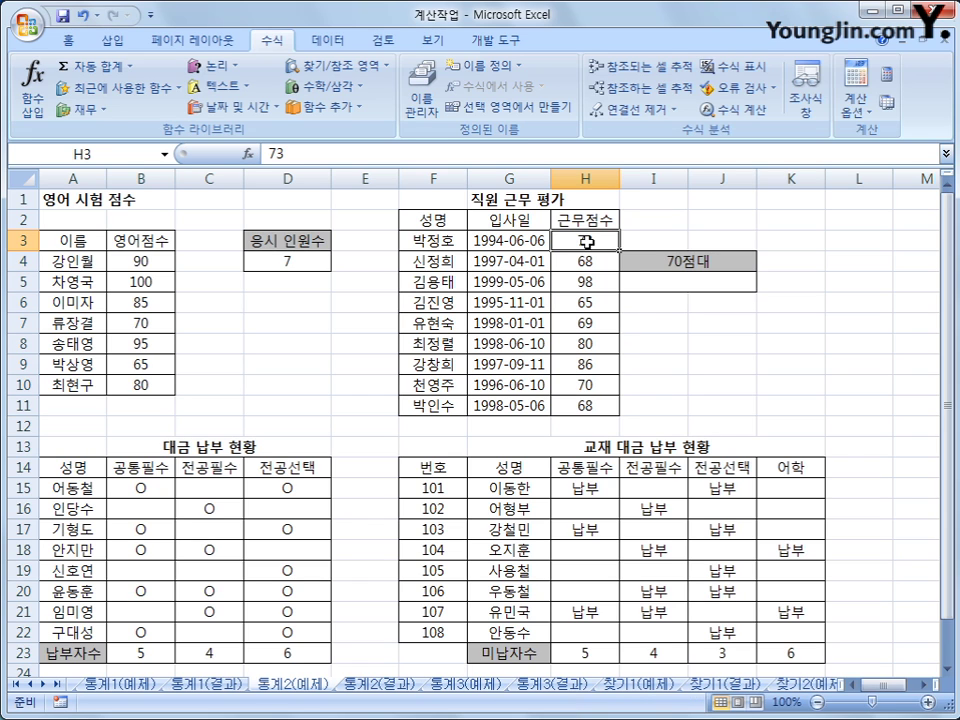
left_click(576, 278)
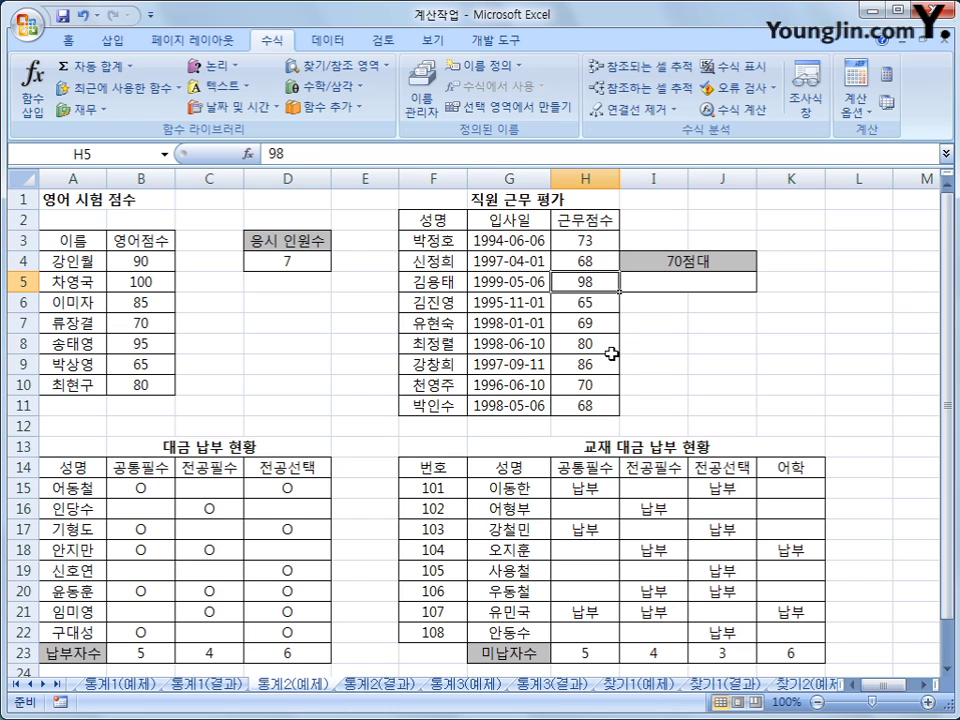
left_click(607, 348)
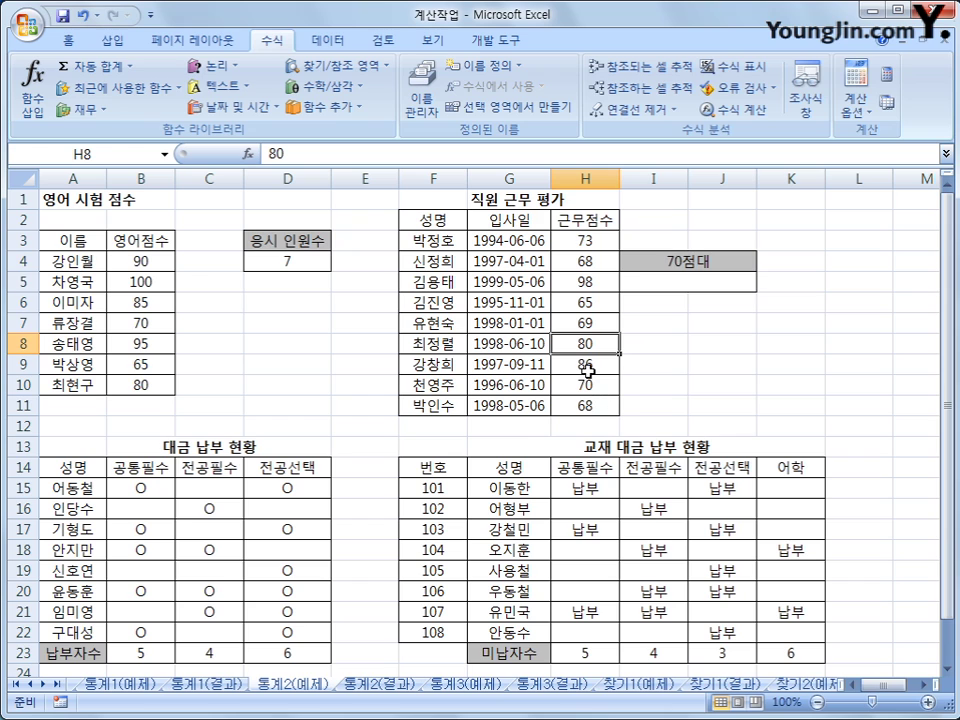
left_click(600, 367)
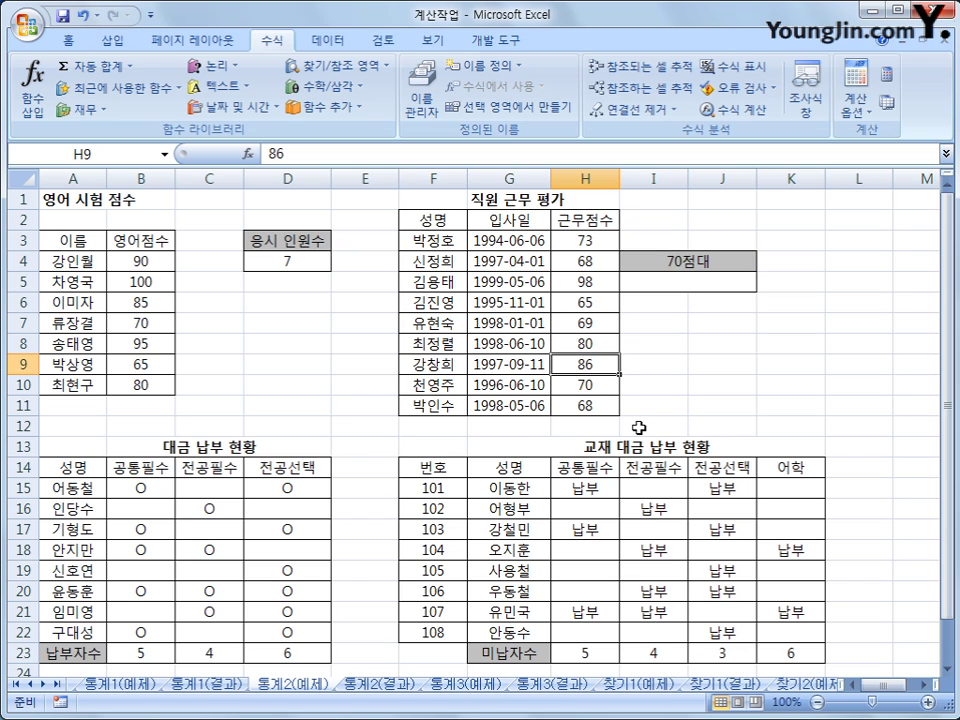
left_click(600, 390)
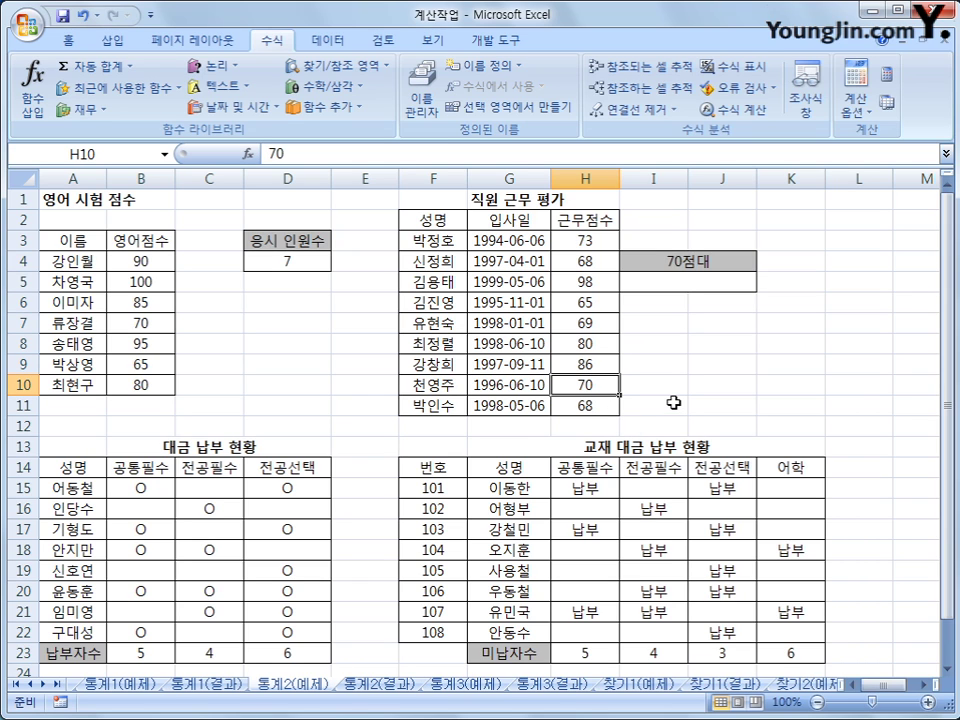
left_click_drag(604, 236, 594, 410)
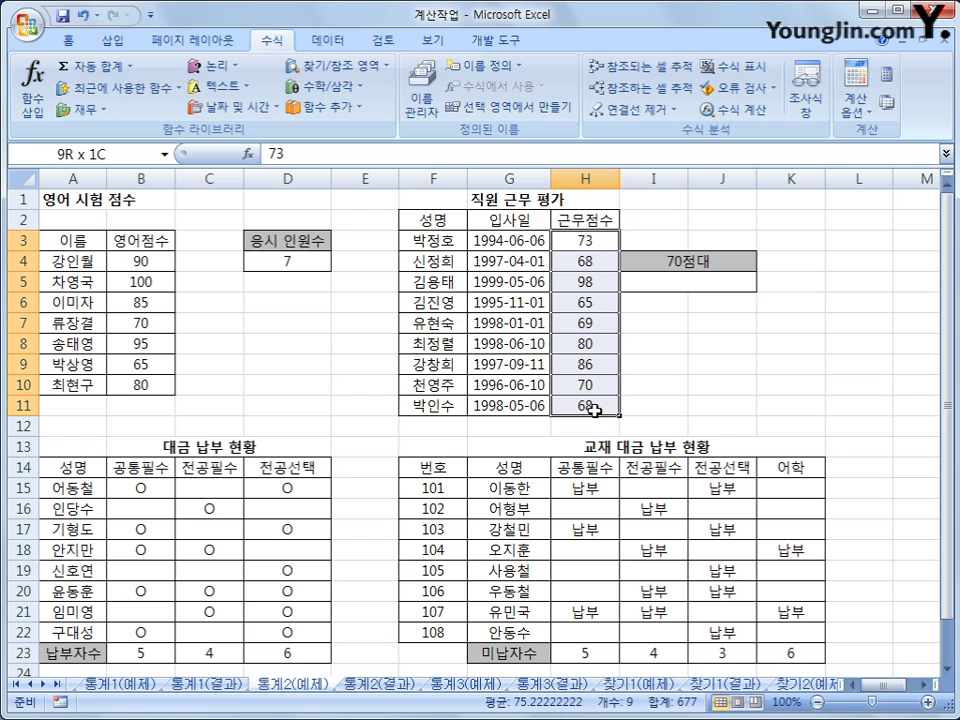
left_click_drag(595, 410, 594, 410)
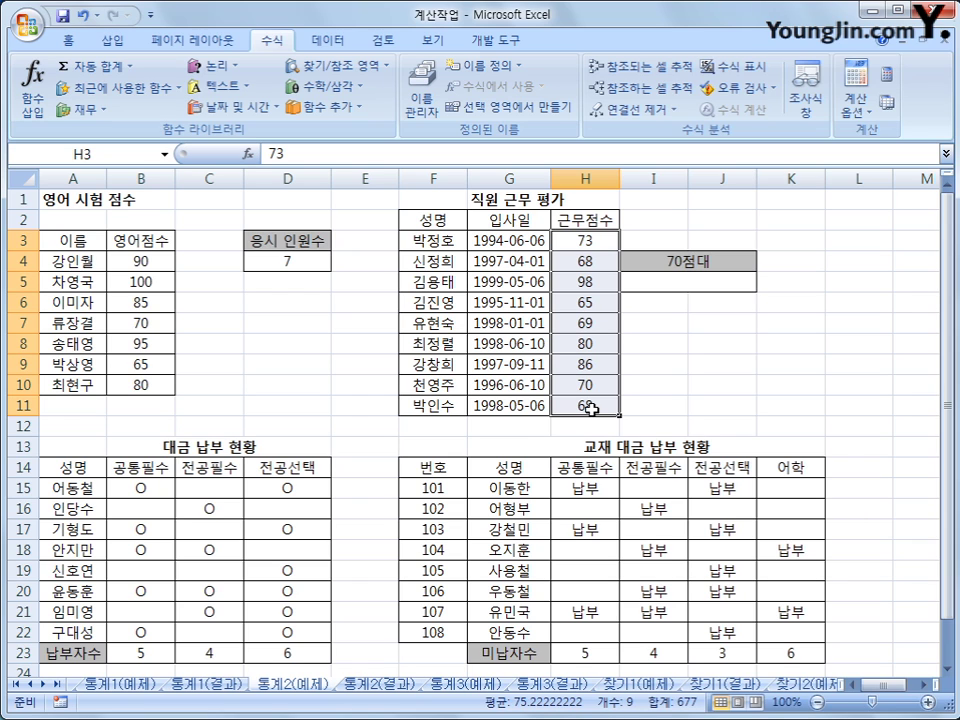
key("Down")
key("Down")
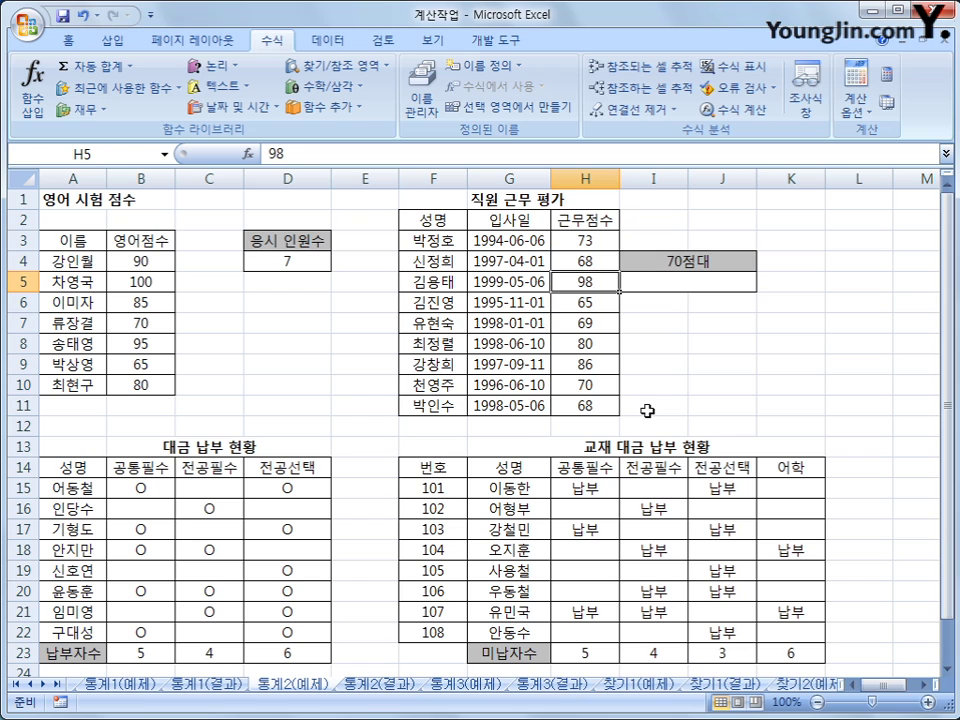
left_click(602, 343)
left_click(602, 366)
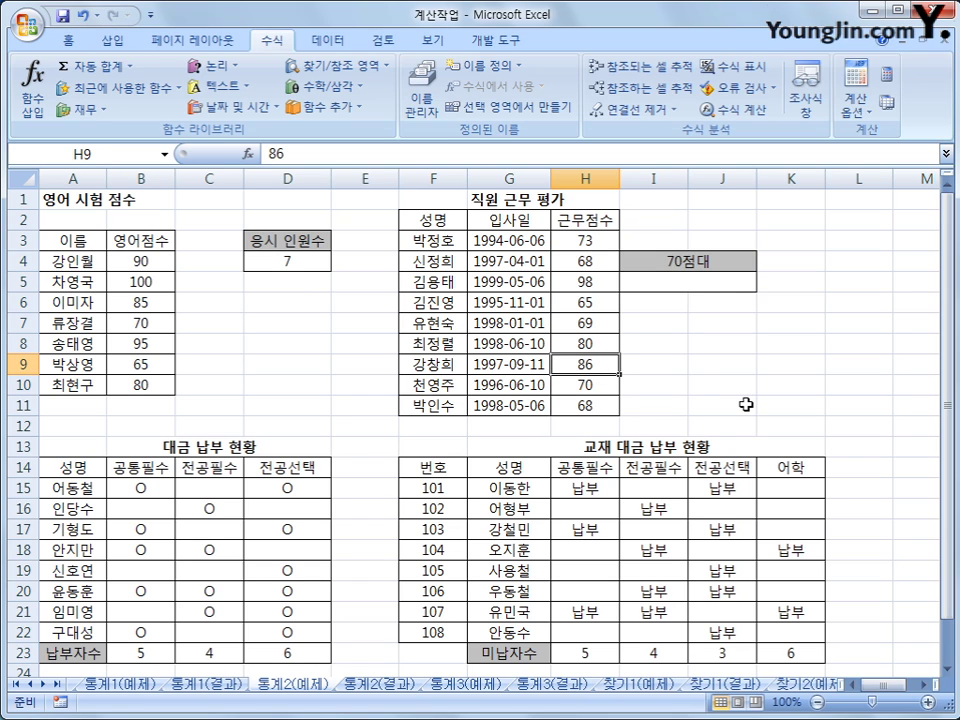
Insert the statistical COUNTIF function in the 70점대 cell I5 with range H3:H11 and criteria >=70.
left_click(714, 283)
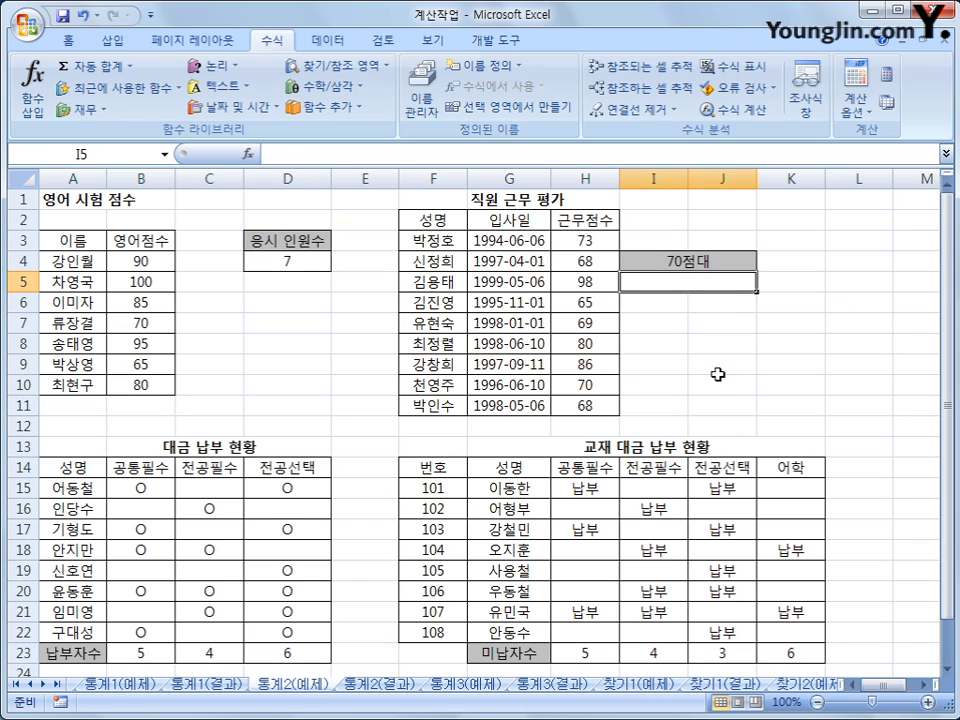
left_click(345, 108)
mouse_move(350, 133)
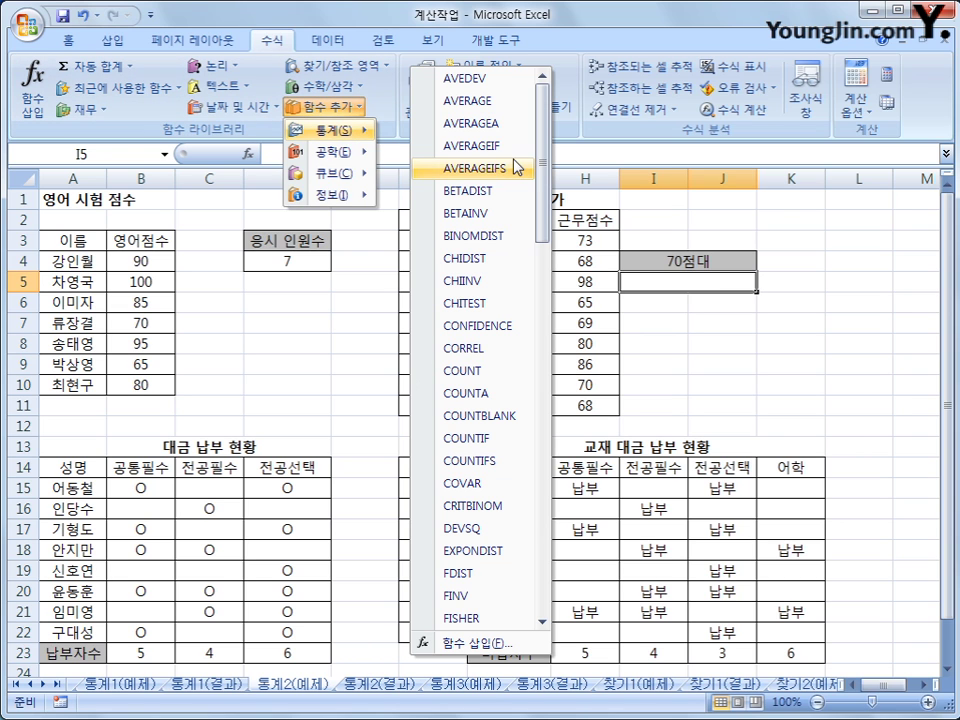
left_click_drag(542, 171, 543, 190)
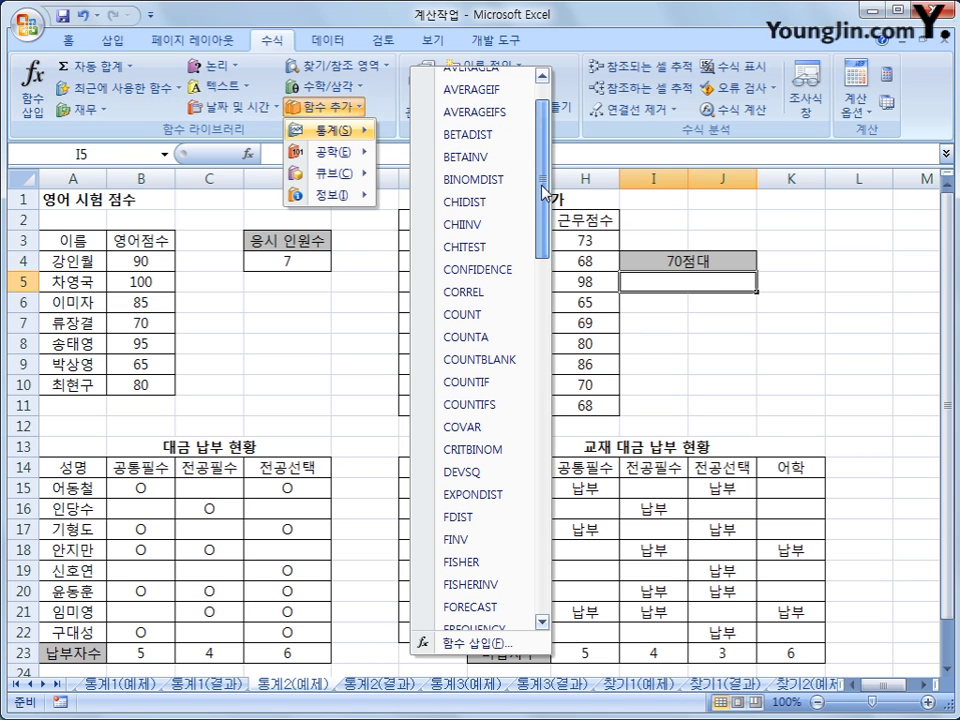
left_click(515, 381)
left_click_drag(300, 263, 478, 433)
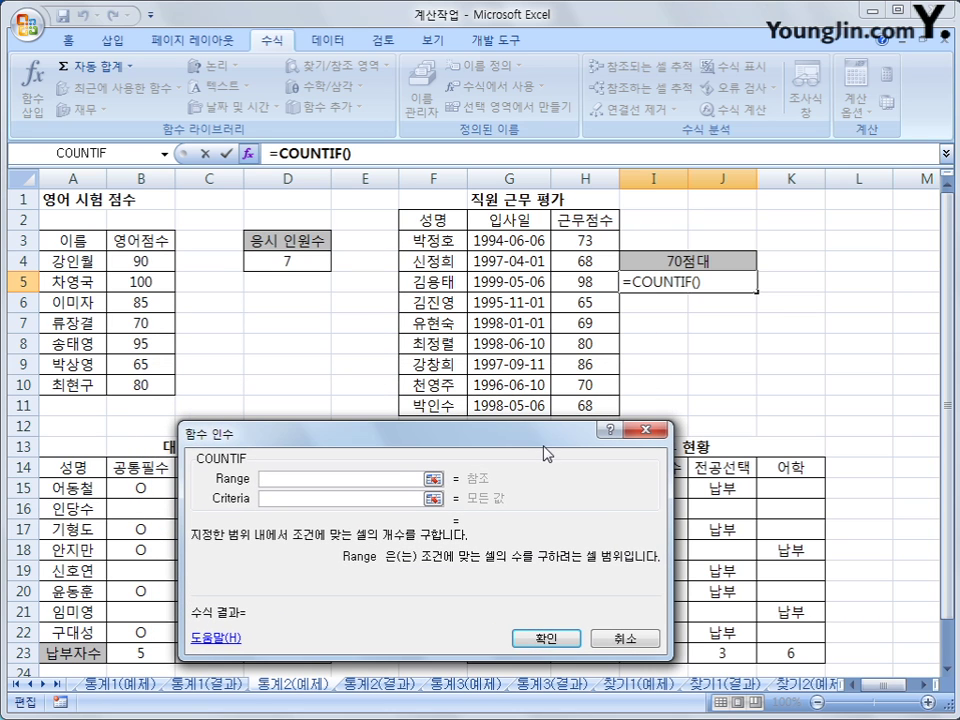
left_click_drag(548, 436, 570, 445)
left_click_drag(585, 240, 584, 403)
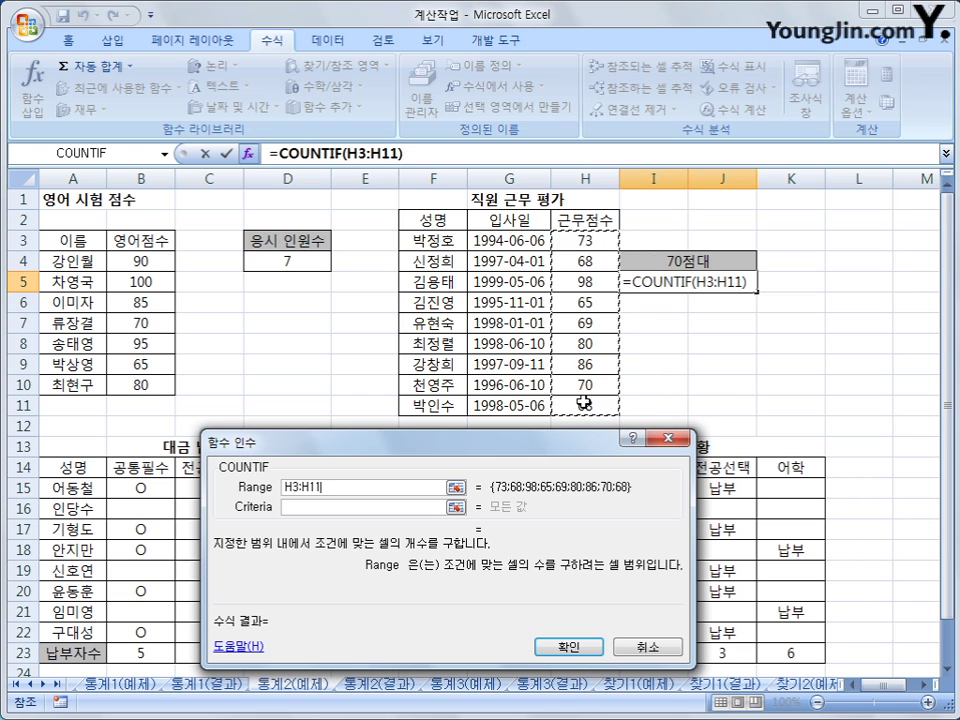
left_click(418, 507)
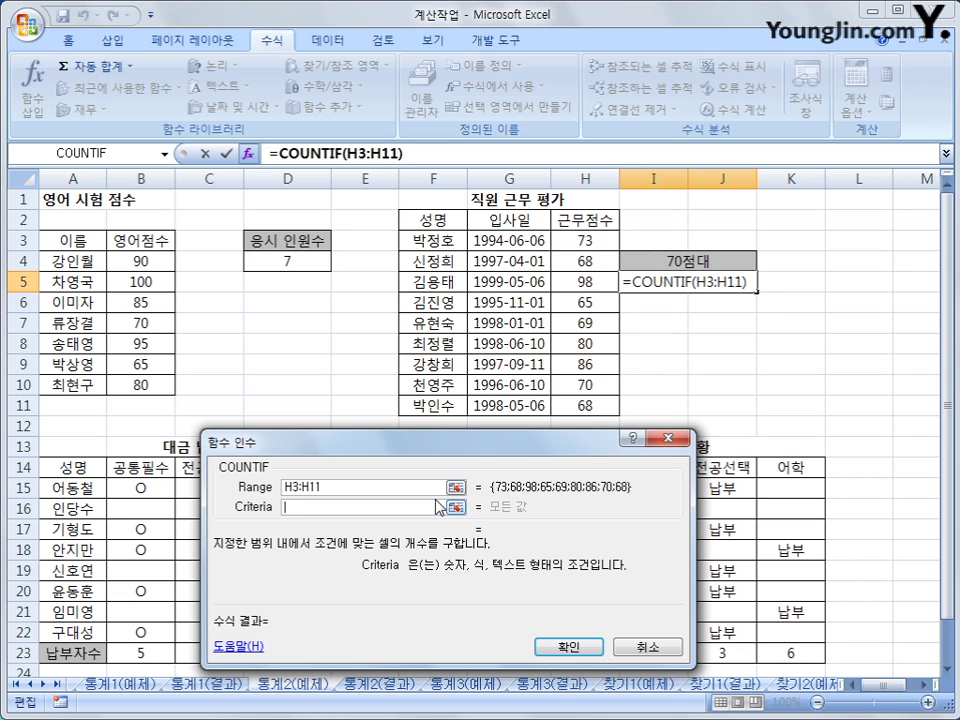
type(">=70")
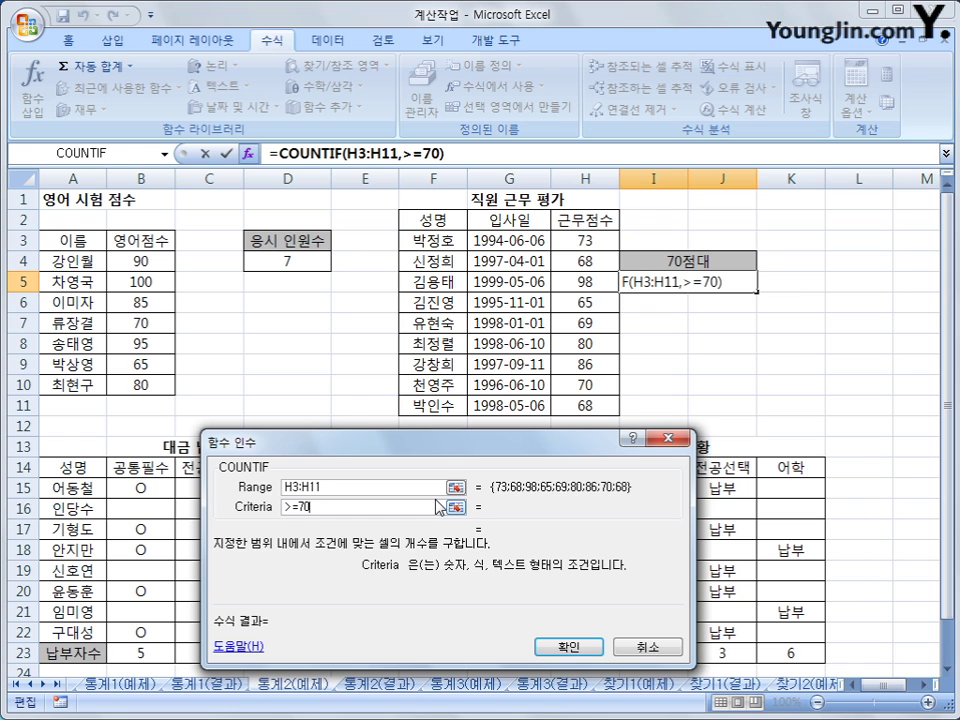
left_click(572, 648)
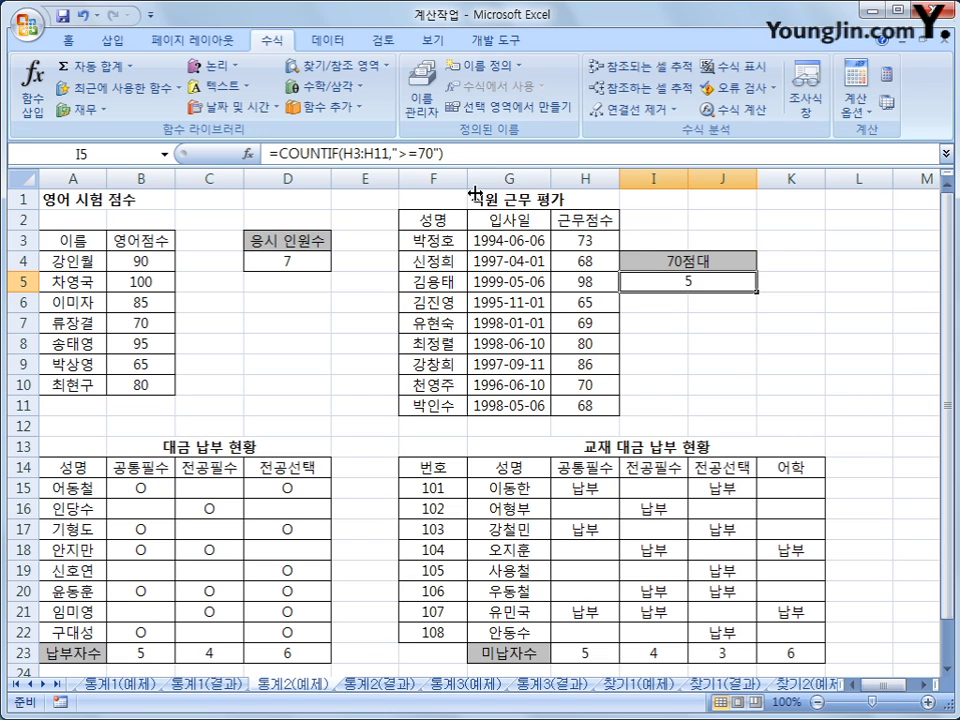
Extend the I5 formula by subtracting a second statistical COUNTIF with range H3:H11 and criteria >=80.
left_click(471, 160)
type("-")
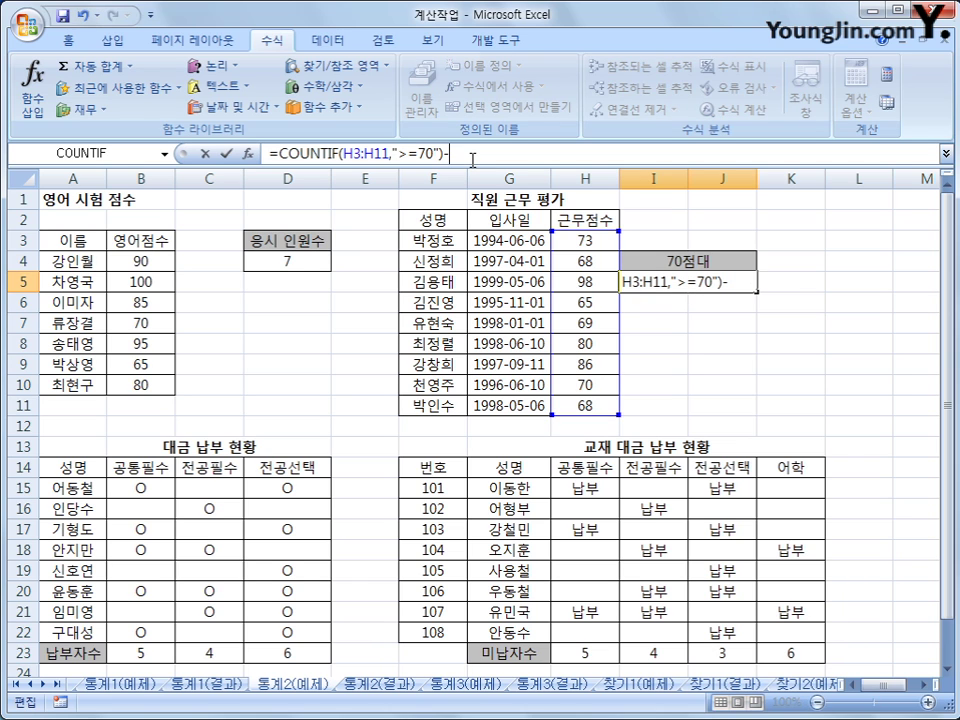
left_click(322, 106)
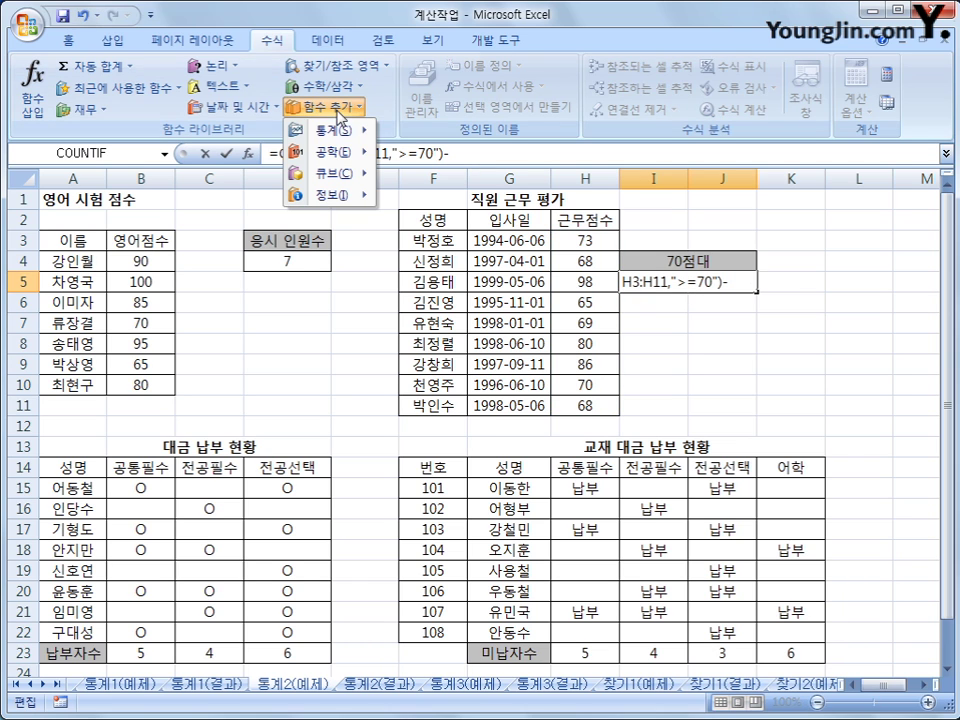
mouse_move(325, 130)
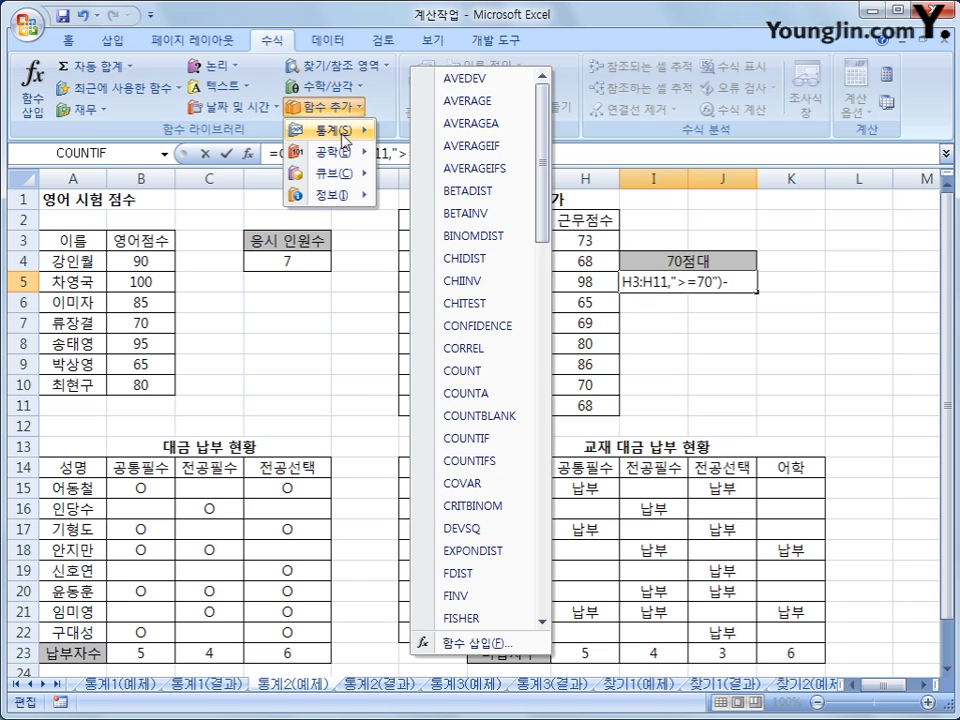
left_click(490, 440)
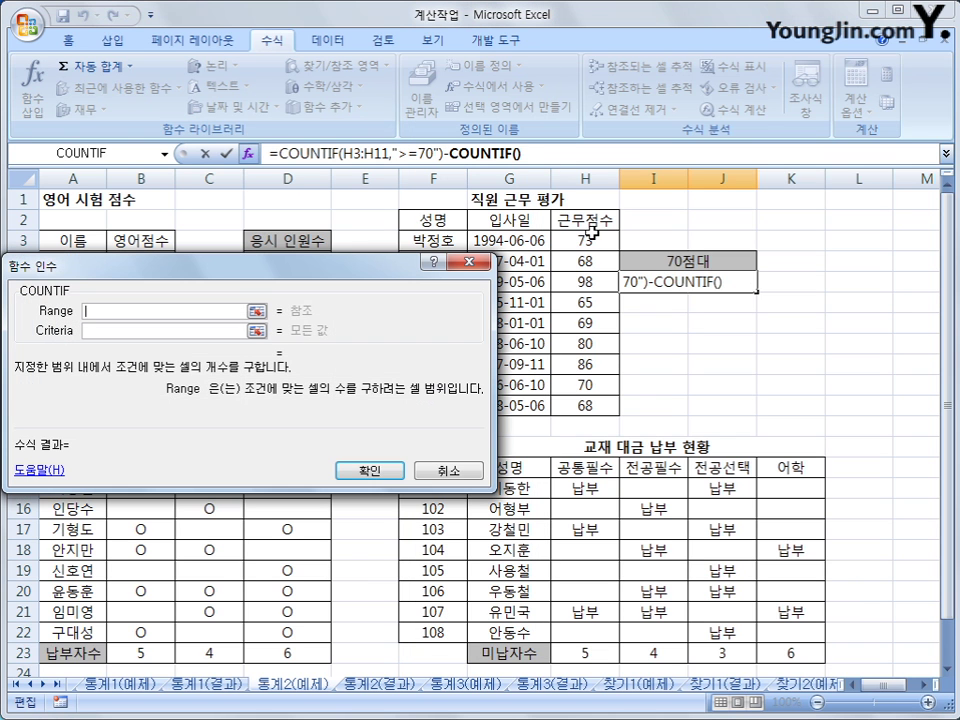
left_click_drag(575, 241, 613, 396)
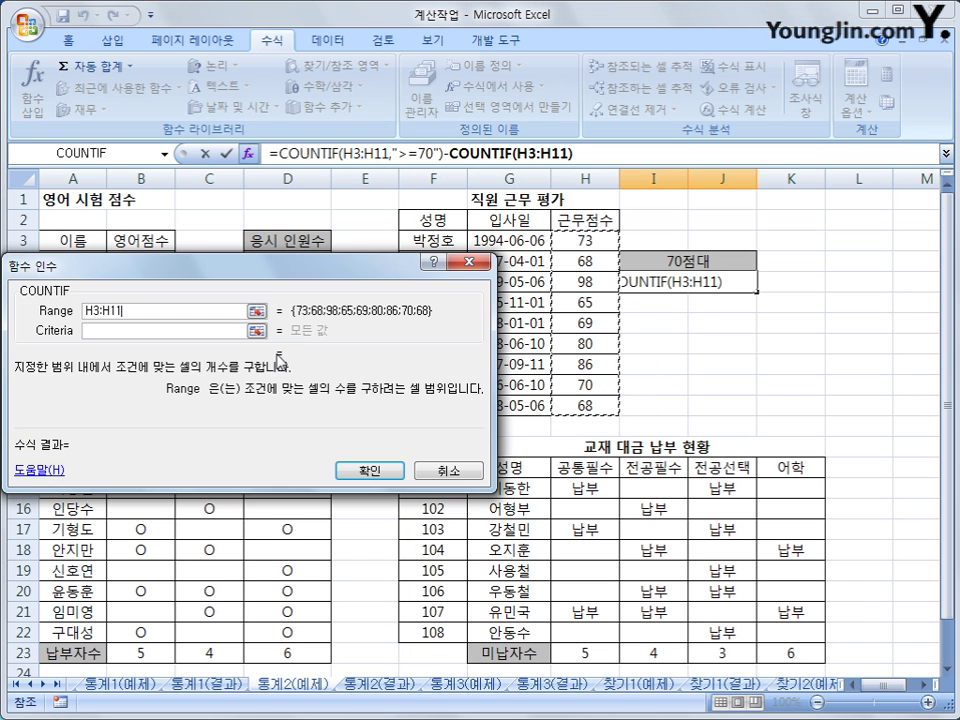
left_click(231, 333)
type(">")
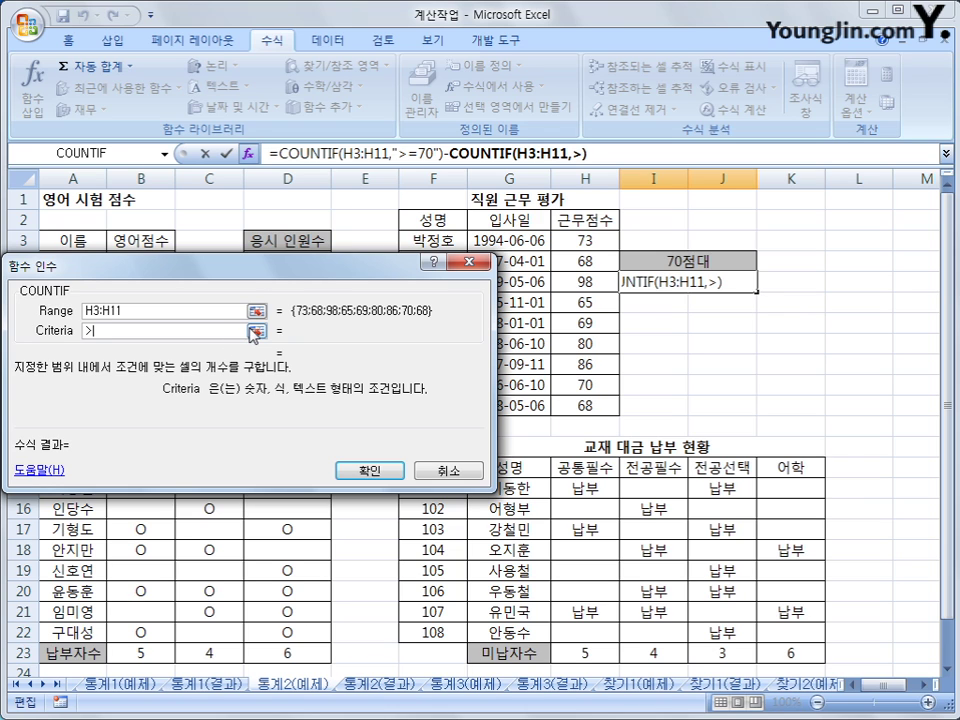
type("=80")
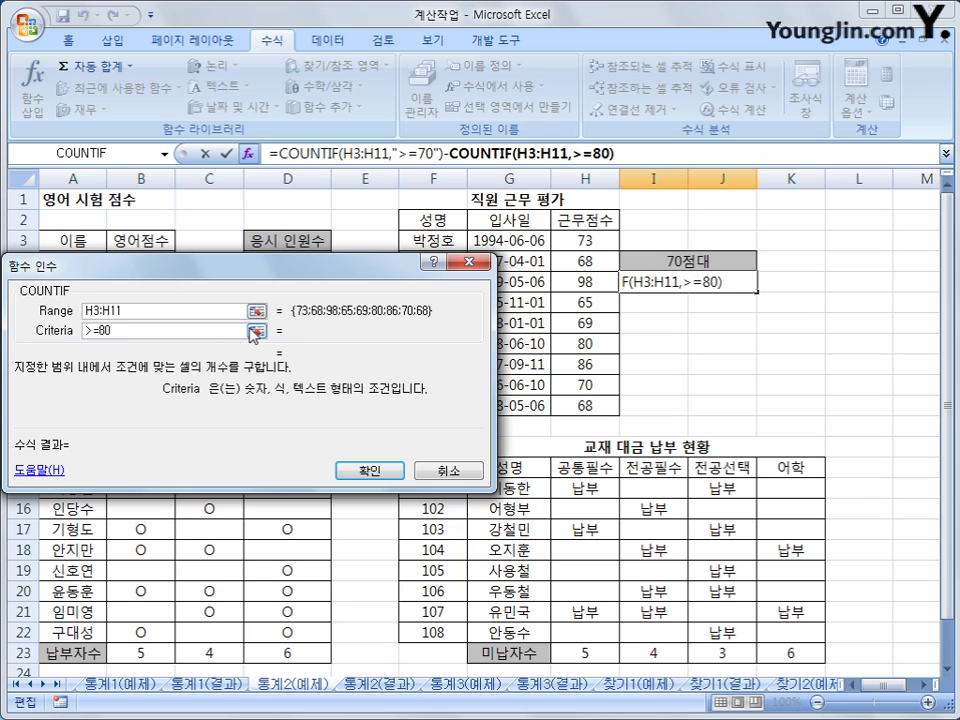
left_click(352, 470)
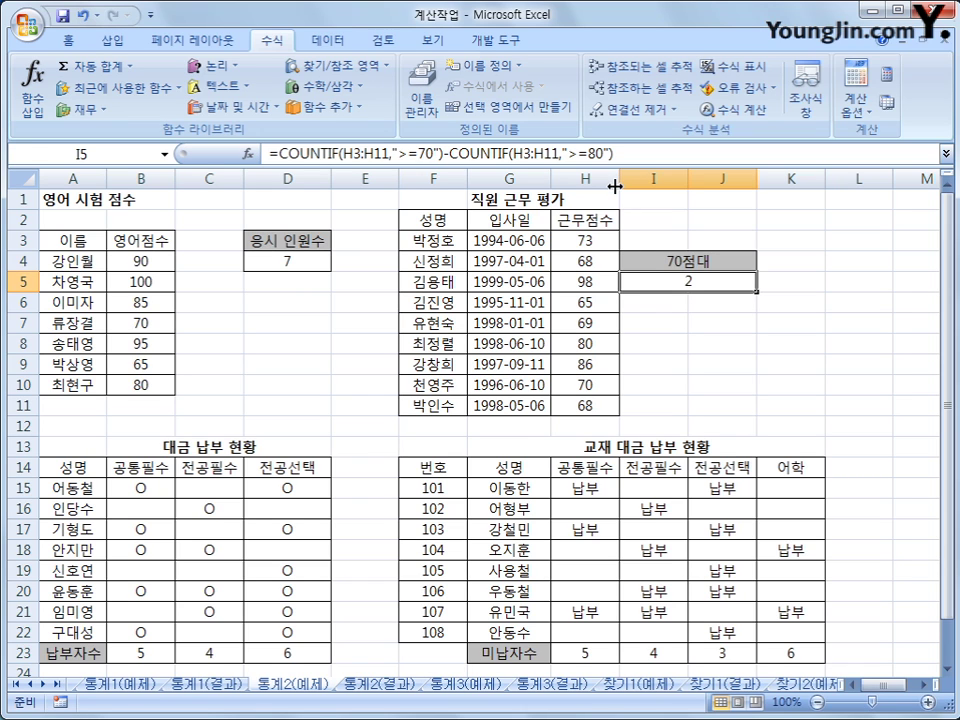
Open the 통계3(예제) sheet and examine question ①'s answer cell, the 도착지 values in E4:E20 and the 지급액 values.
left_click(466, 684)
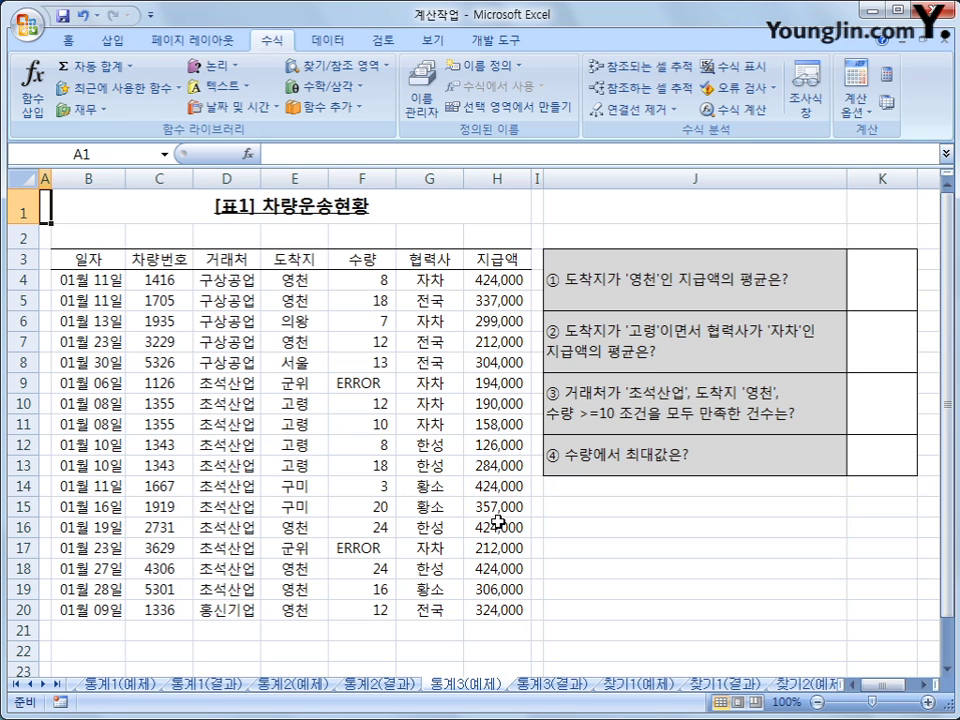
left_click(861, 287)
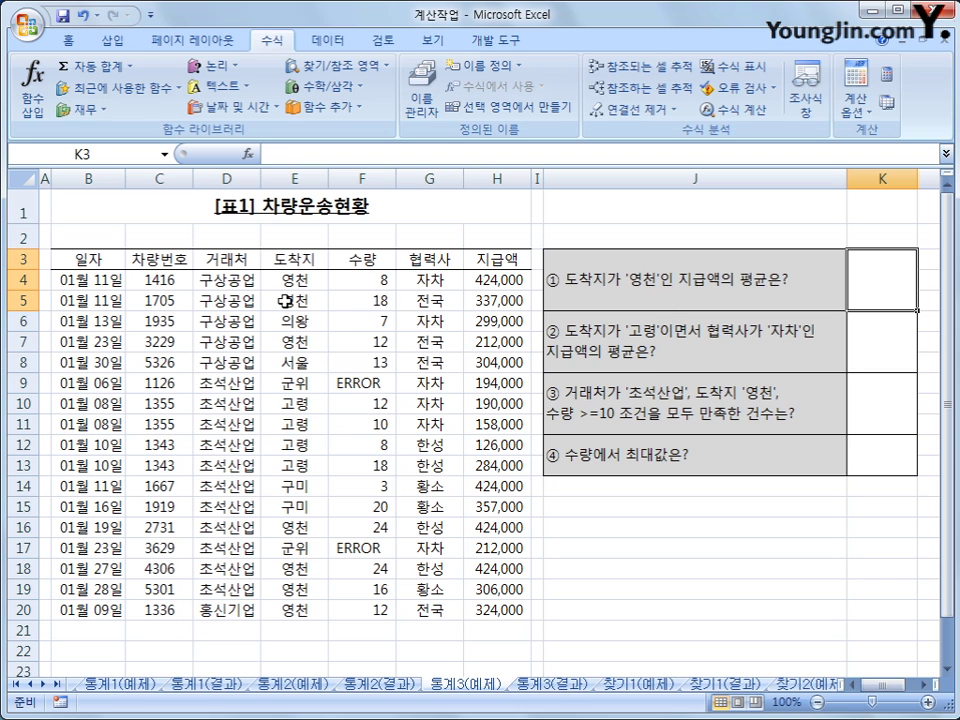
left_click_drag(312, 281, 285, 607)
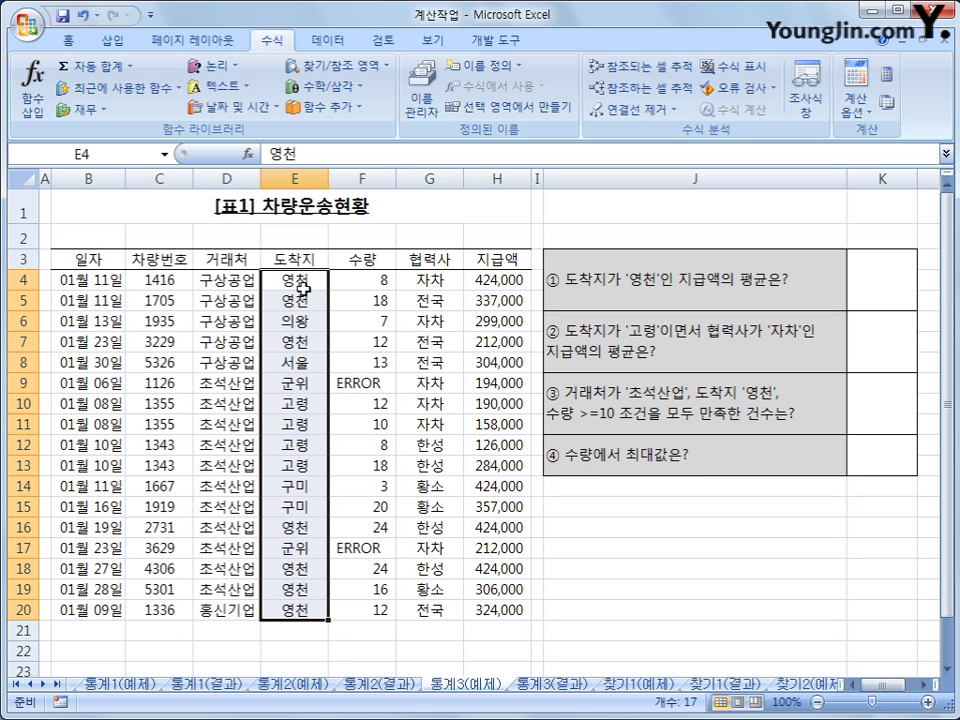
left_click(500, 295)
left_click(507, 282)
left_click(512, 300)
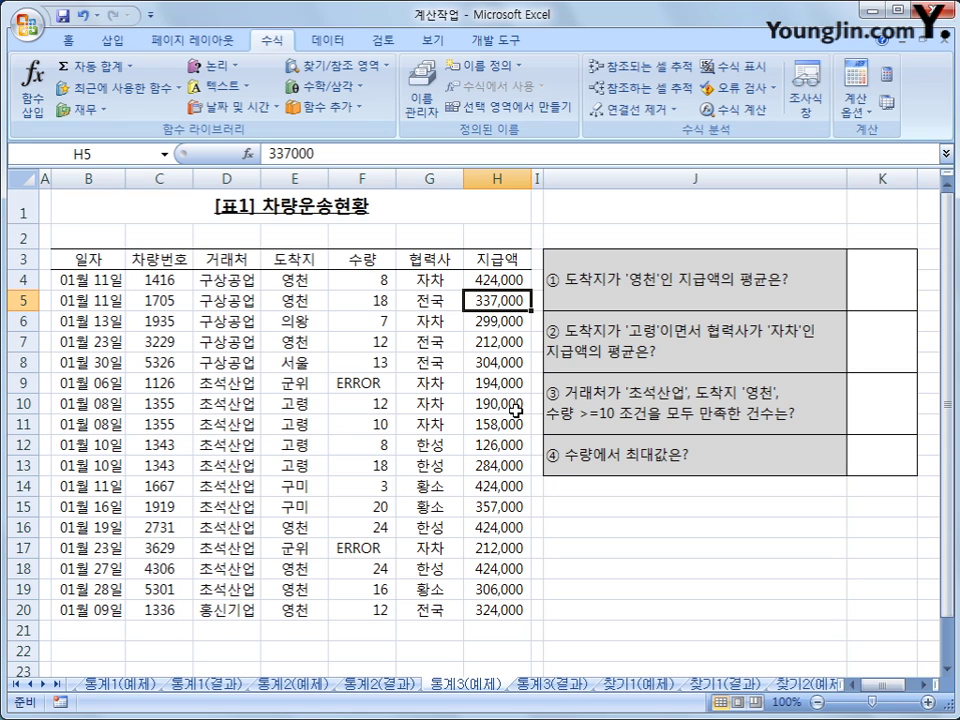
Start the statistical AVERAGEIF function in K3 with the 도착지 cells E4:E20 as its Range.
left_click(860, 287)
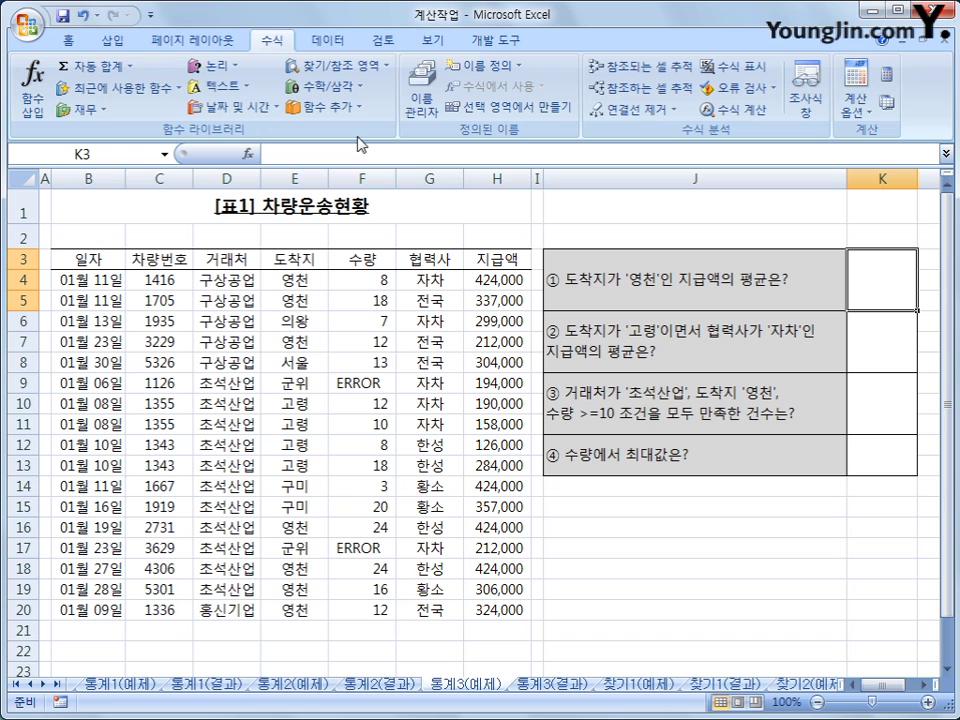
left_click(340, 107)
mouse_move(349, 130)
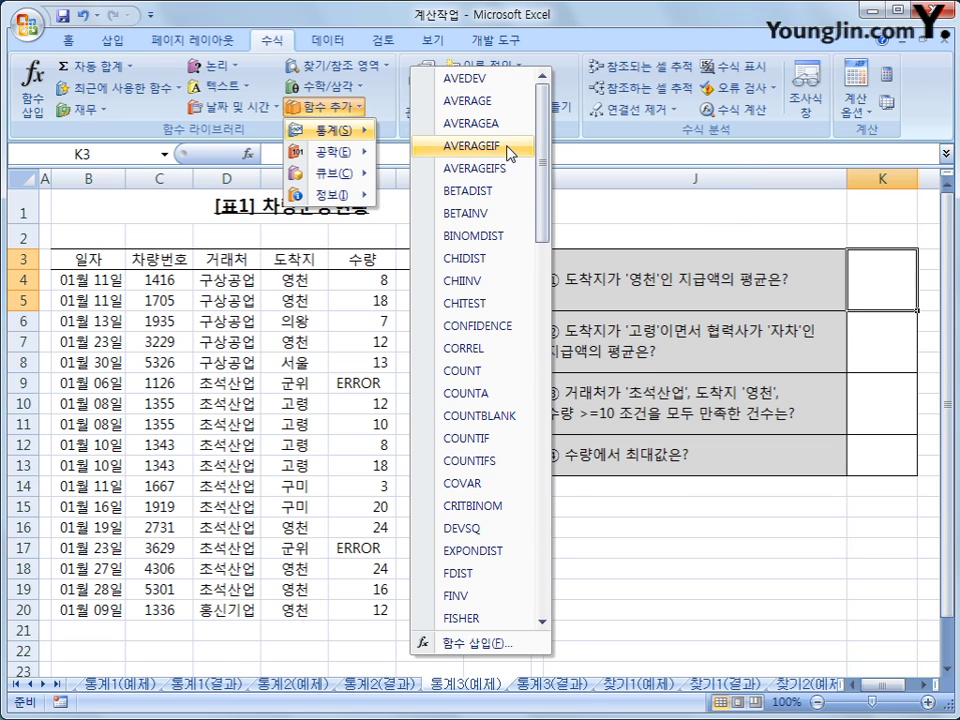
left_click(510, 153)
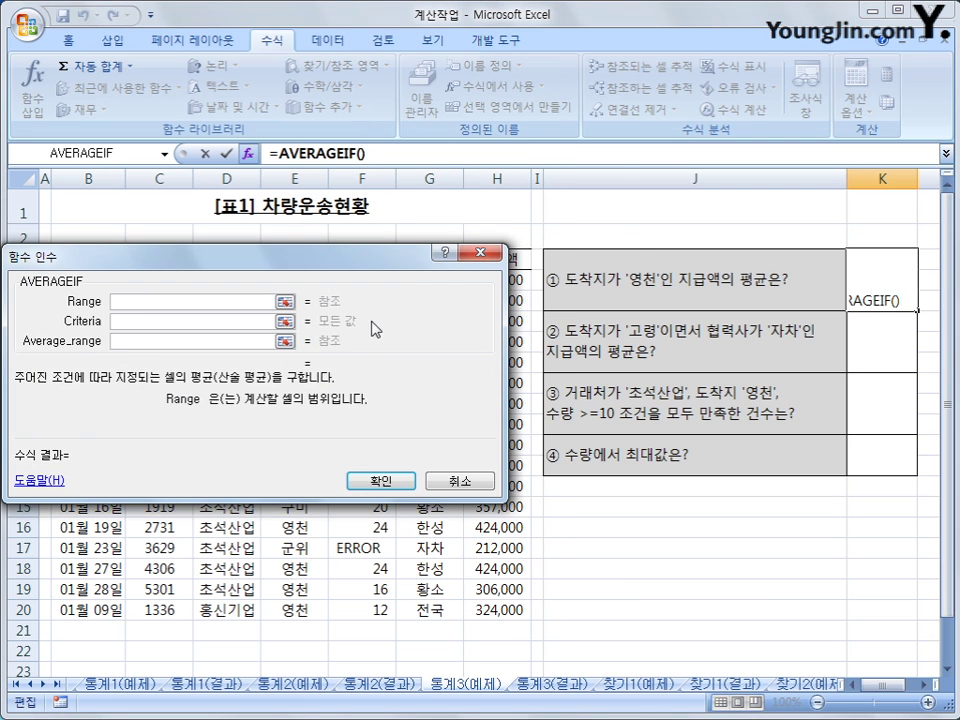
left_click_drag(369, 261, 705, 278)
left_click(295, 280)
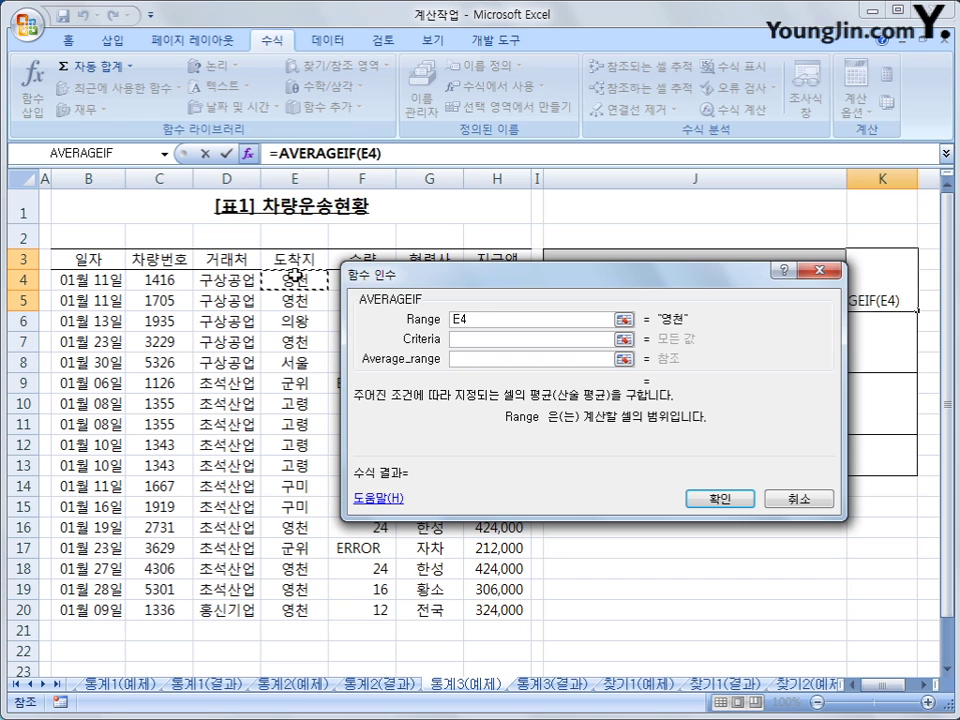
left_click_drag(295, 280, 292, 614)
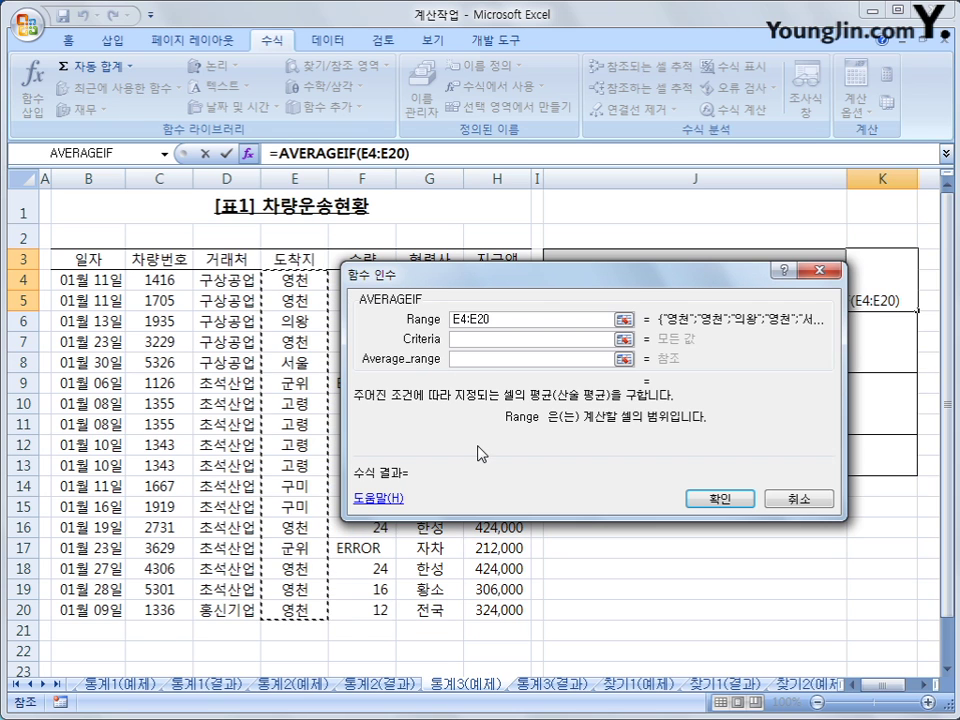
Complete the AVERAGEIF function with criteria 영천 and the 지급액 cells H4:H20 as Average_range.
left_click(495, 343)
type("ㅇ")
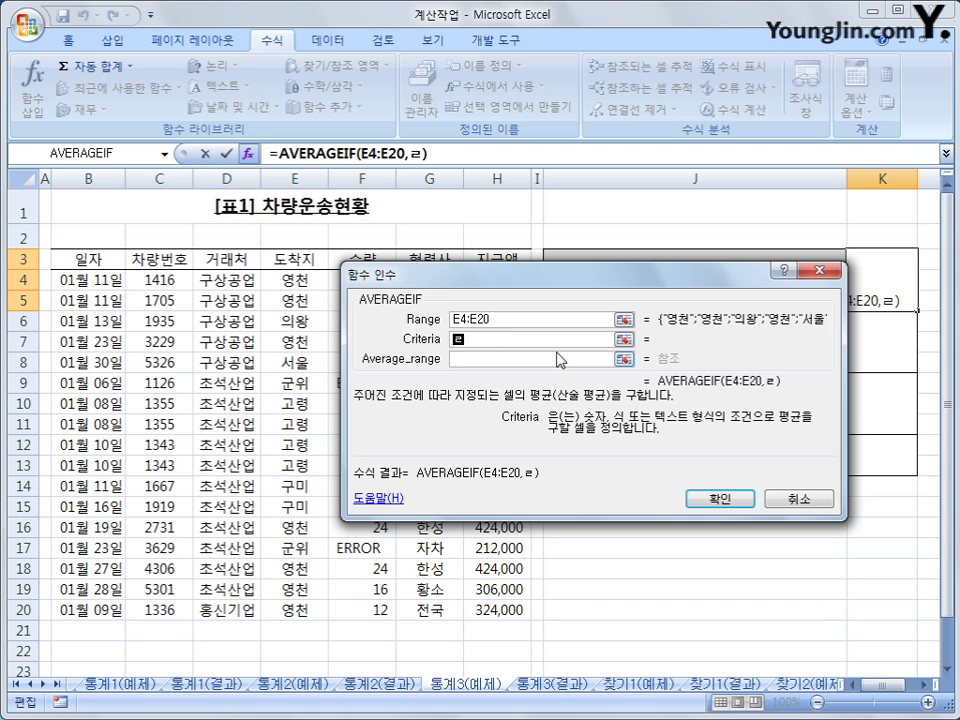
key("BackSpace")
type("영천")
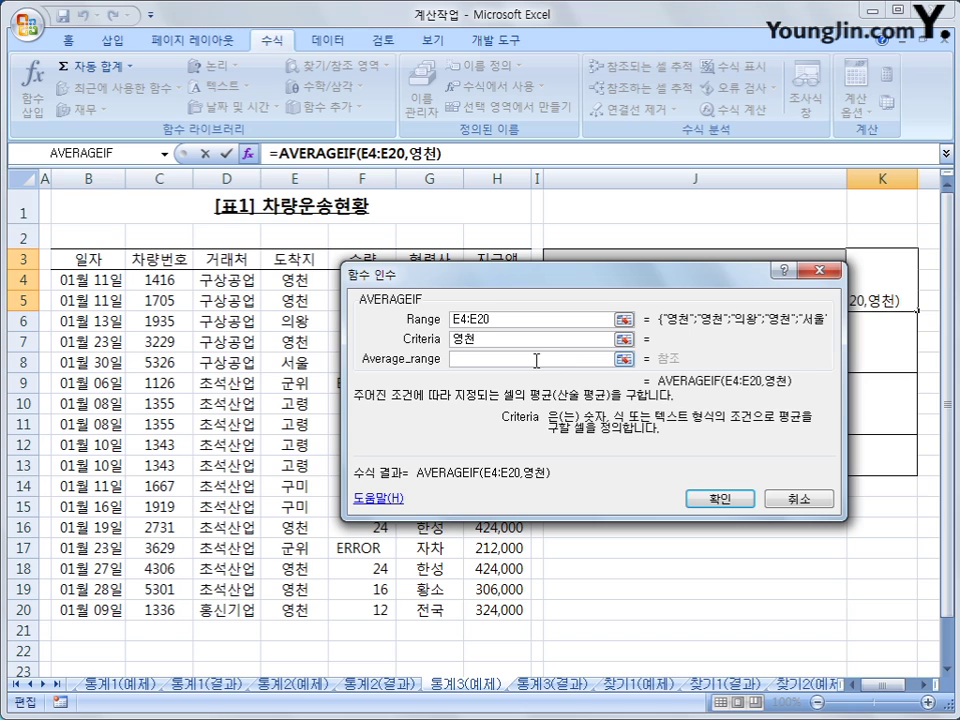
left_click(536, 359)
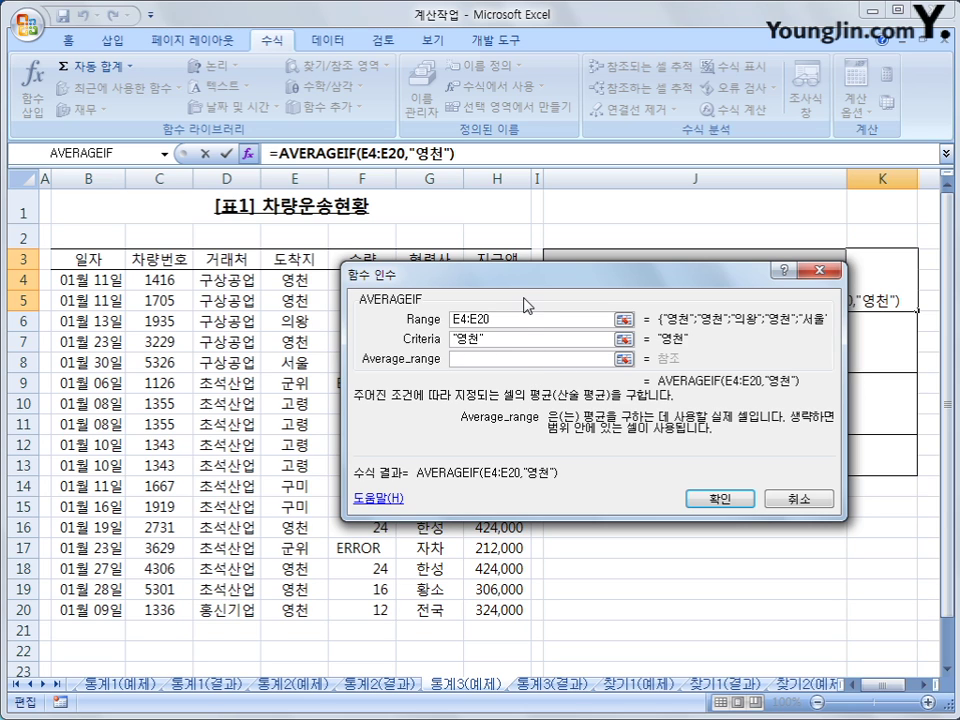
left_click_drag(527, 305, 293, 27)
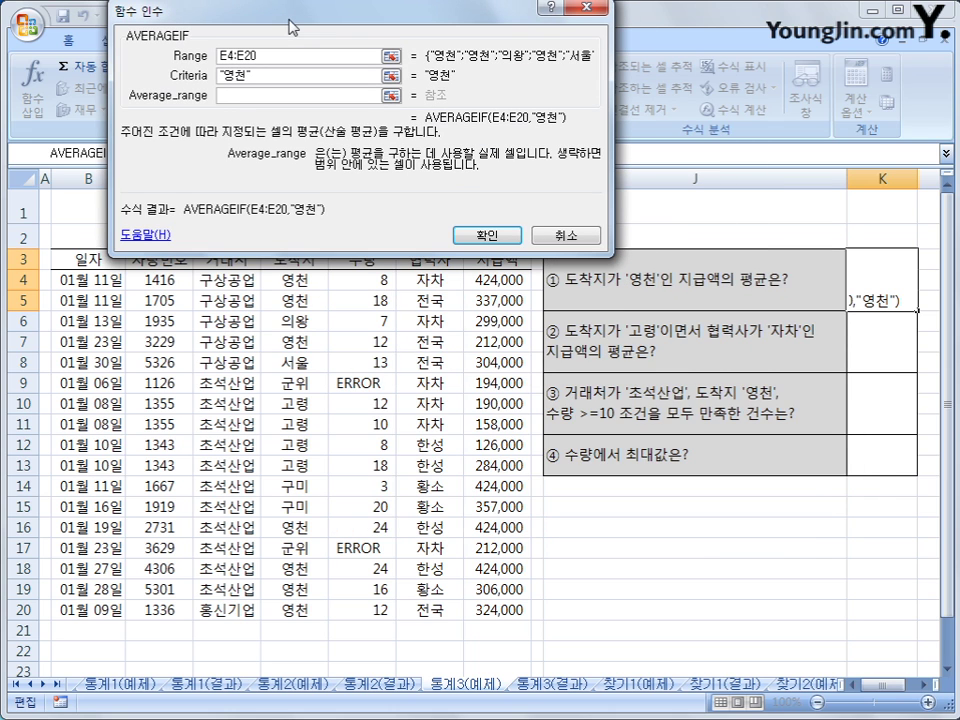
left_click_drag(497, 279, 491, 606)
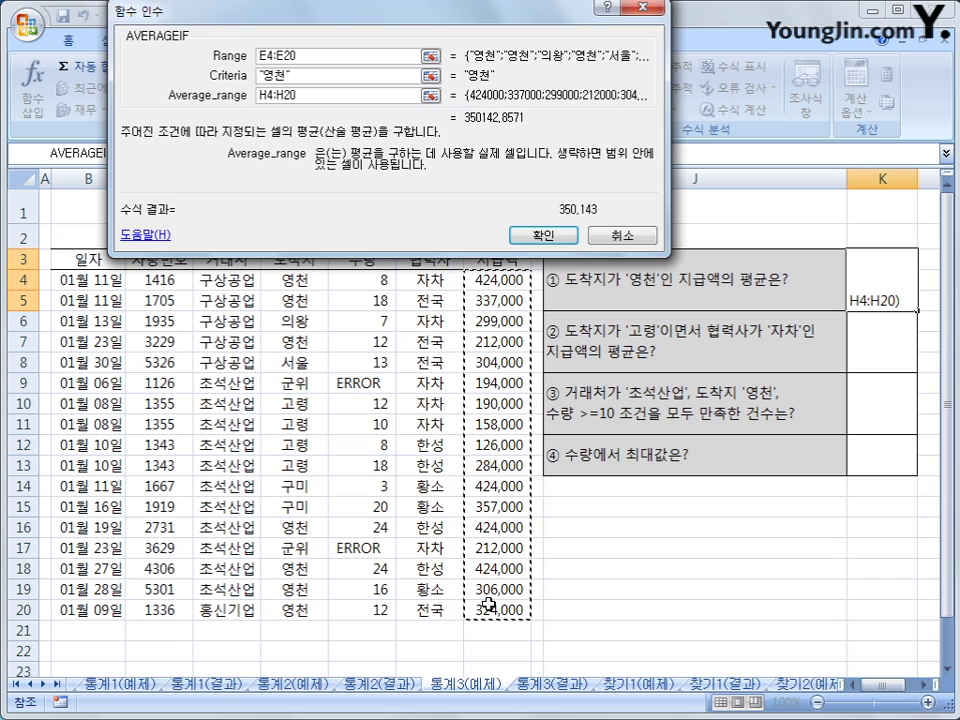
left_click(540, 237)
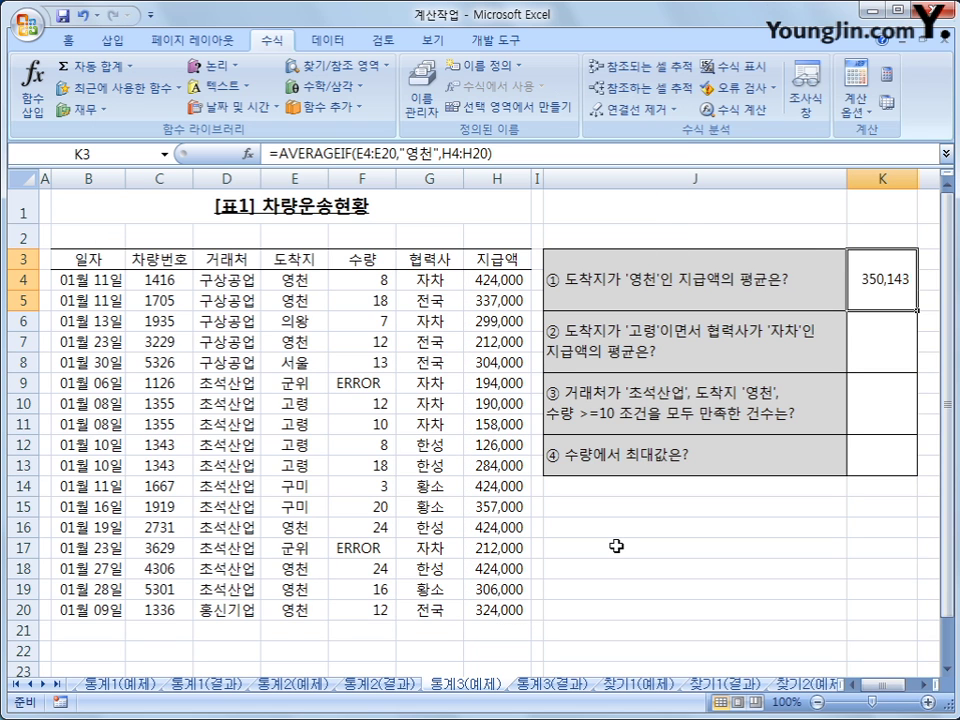
Start the statistical AVERAGEIFS function in K6 for question ② with the 지급액 cells H4:H20 as Average_range.
left_click(900, 343)
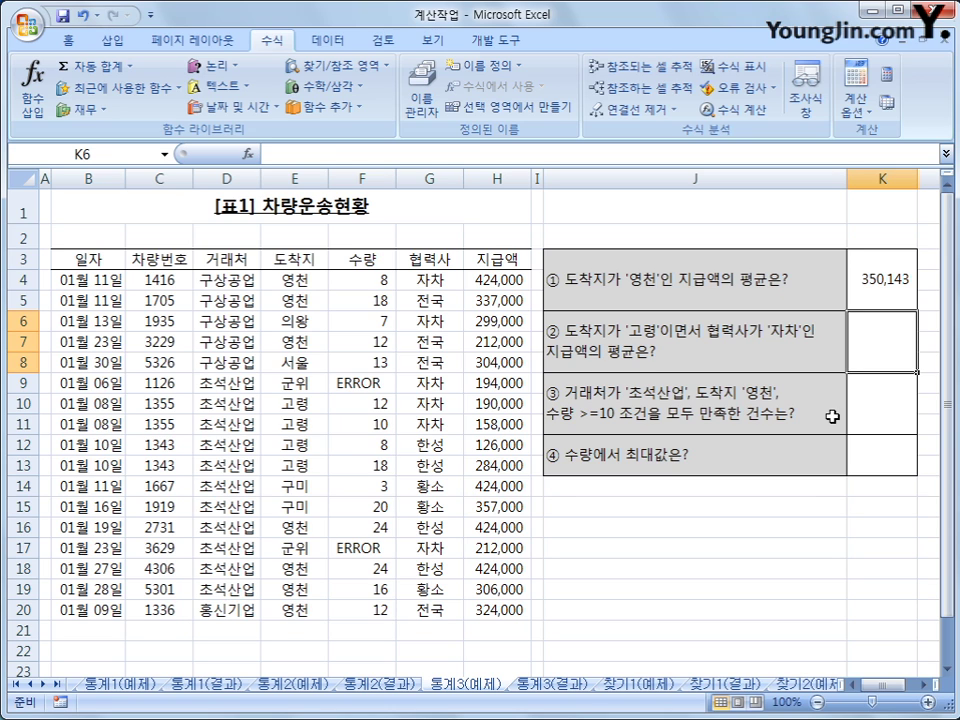
left_click(906, 276)
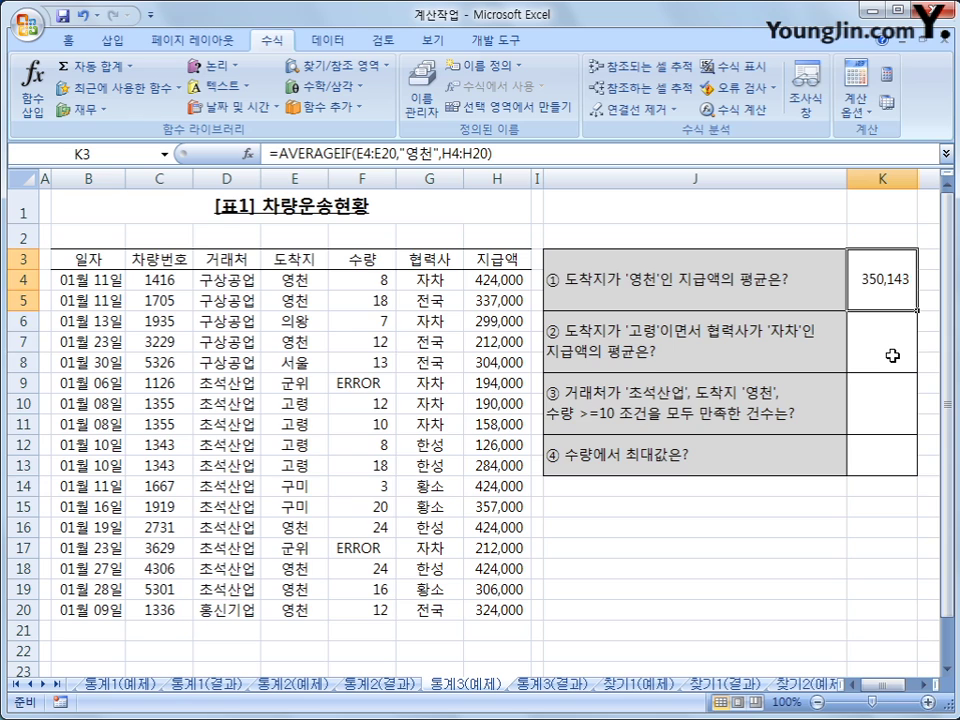
left_click(892, 355)
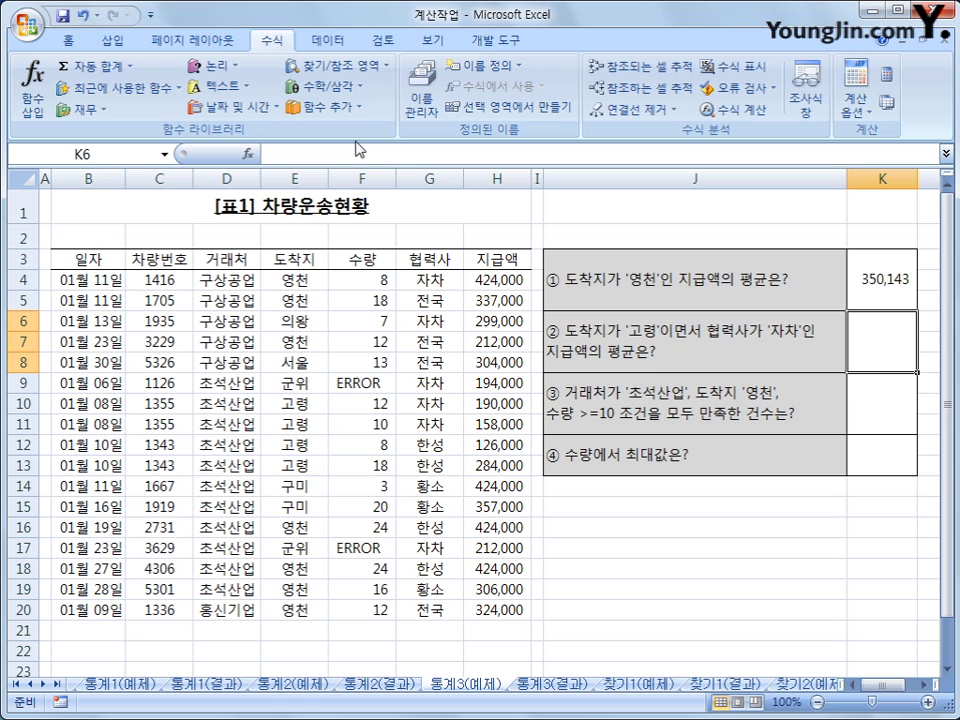
left_click(348, 110)
mouse_move(350, 140)
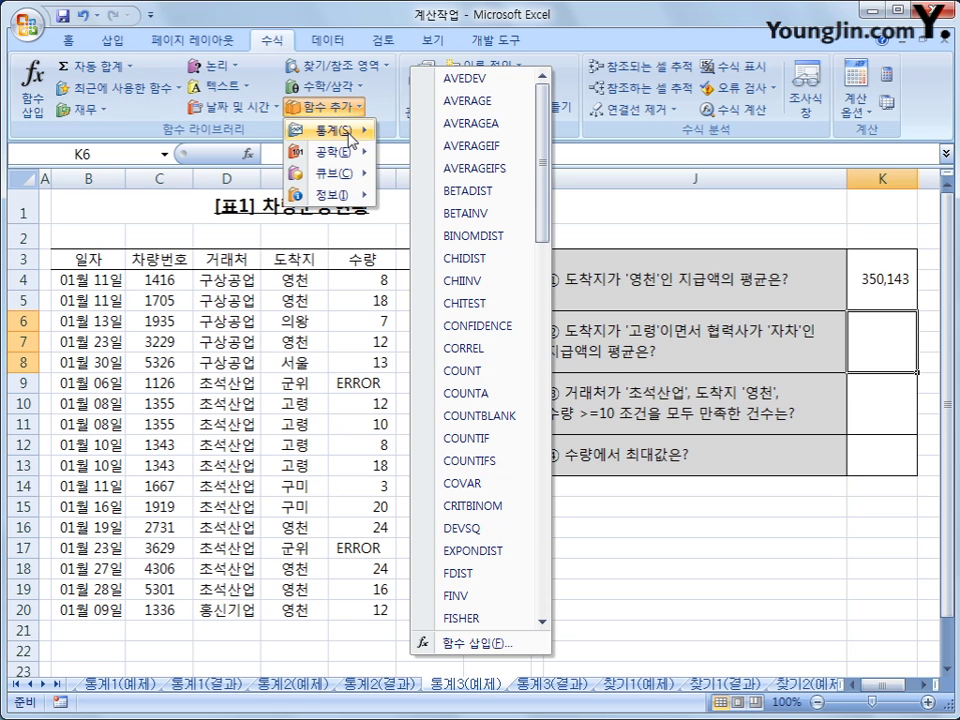
left_click(491, 176)
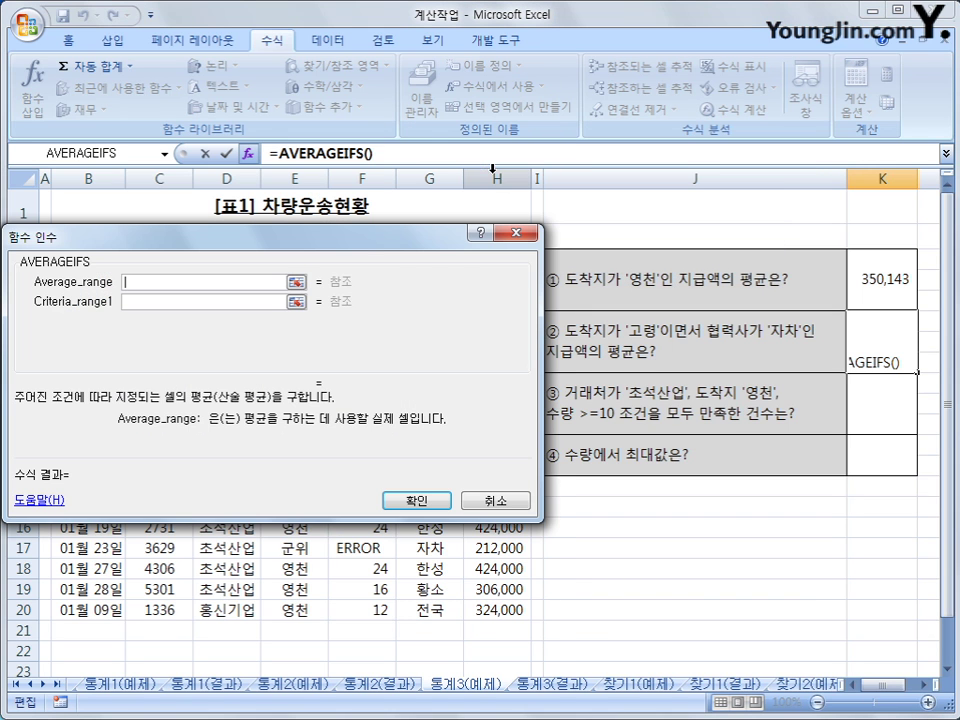
left_click_drag(413, 242, 644, 241)
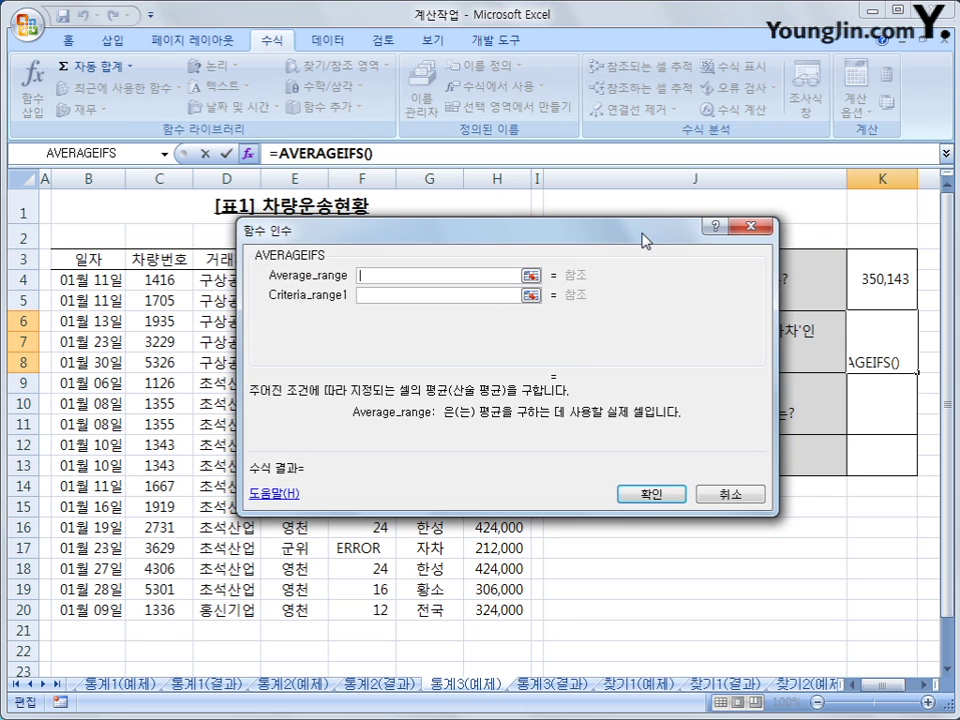
left_click_drag(645, 241, 587, 326)
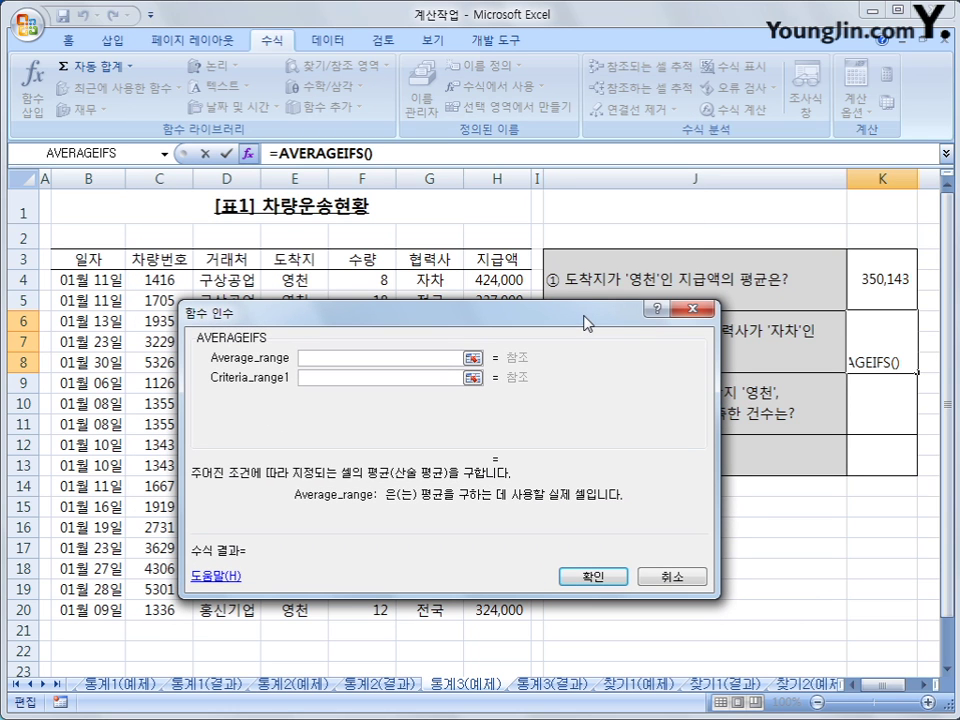
left_click(476, 275)
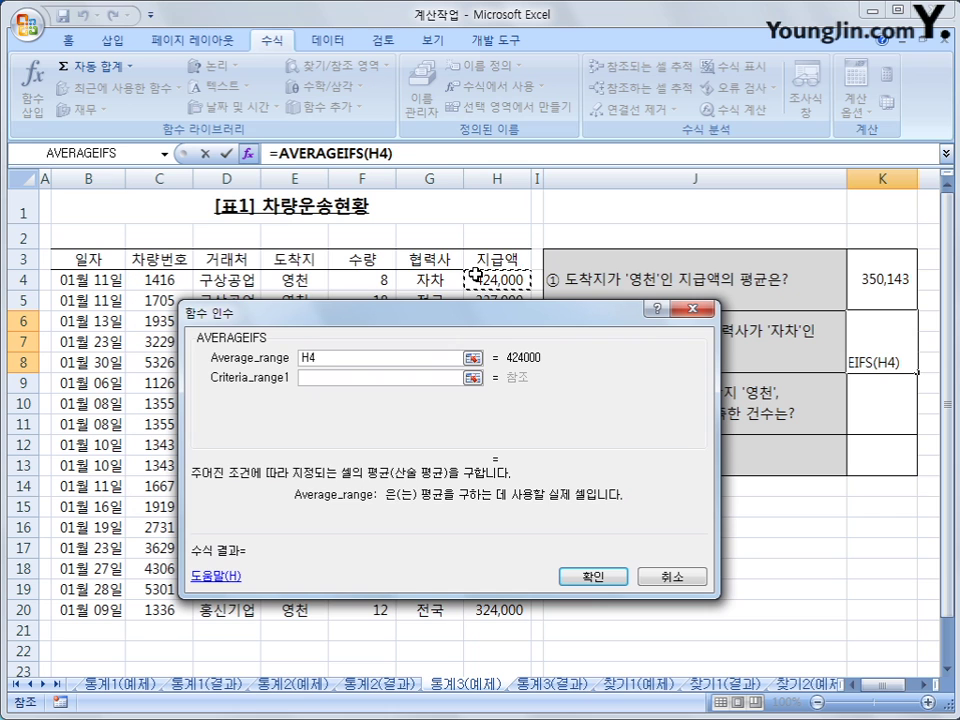
left_click_drag(476, 275, 488, 612)
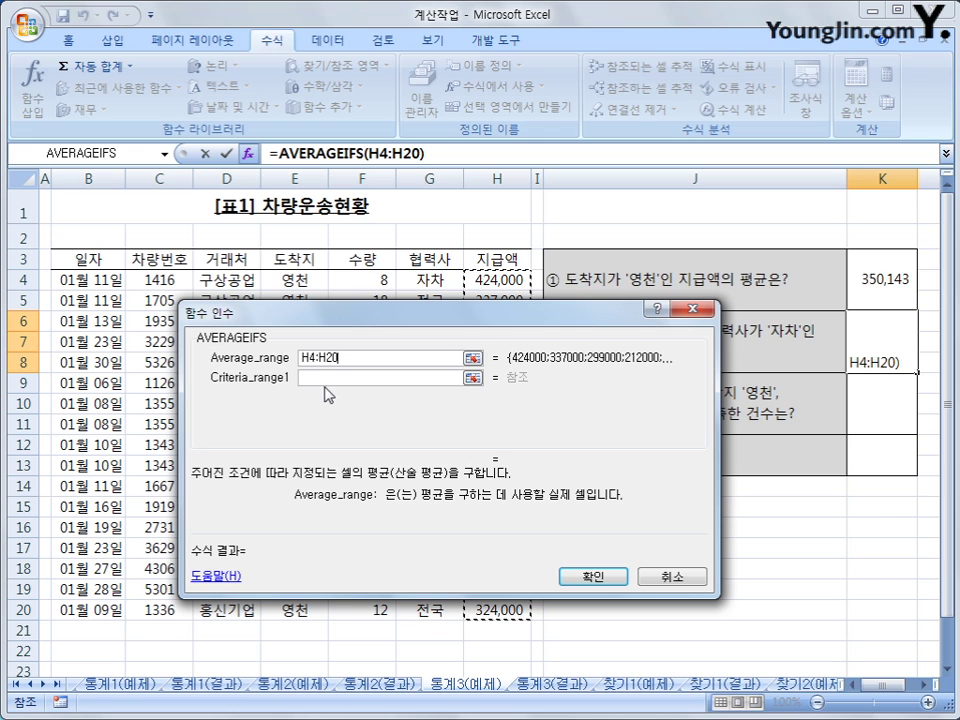
Set Criteria_range1 of the AVERAGEIFS function to the 도착지 cells E4:E20.
left_click(388, 377)
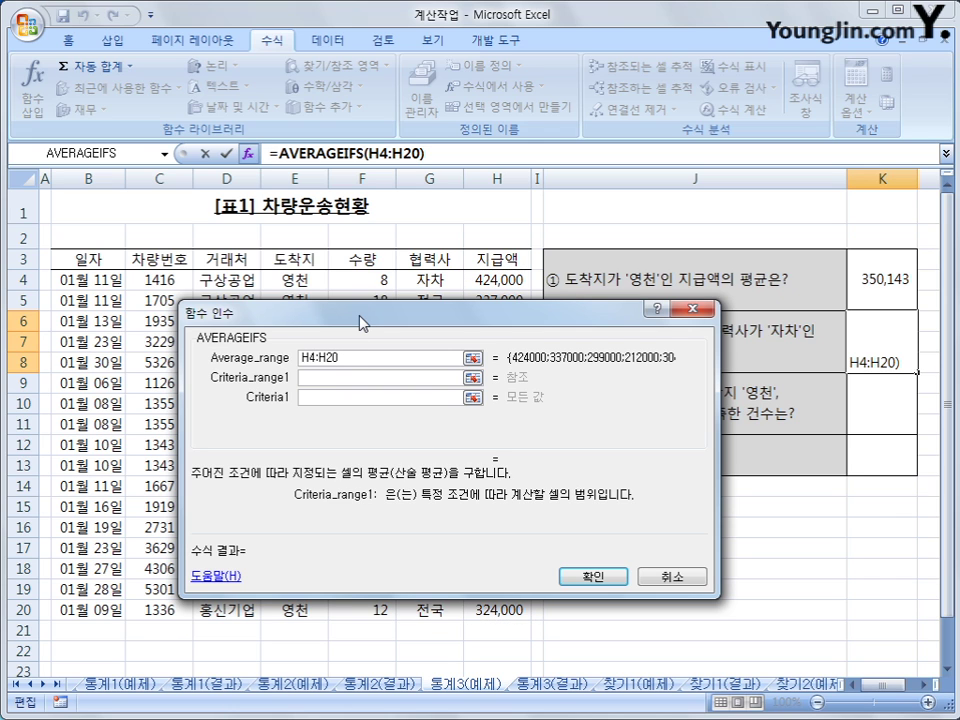
left_click_drag(362, 322, 422, 377)
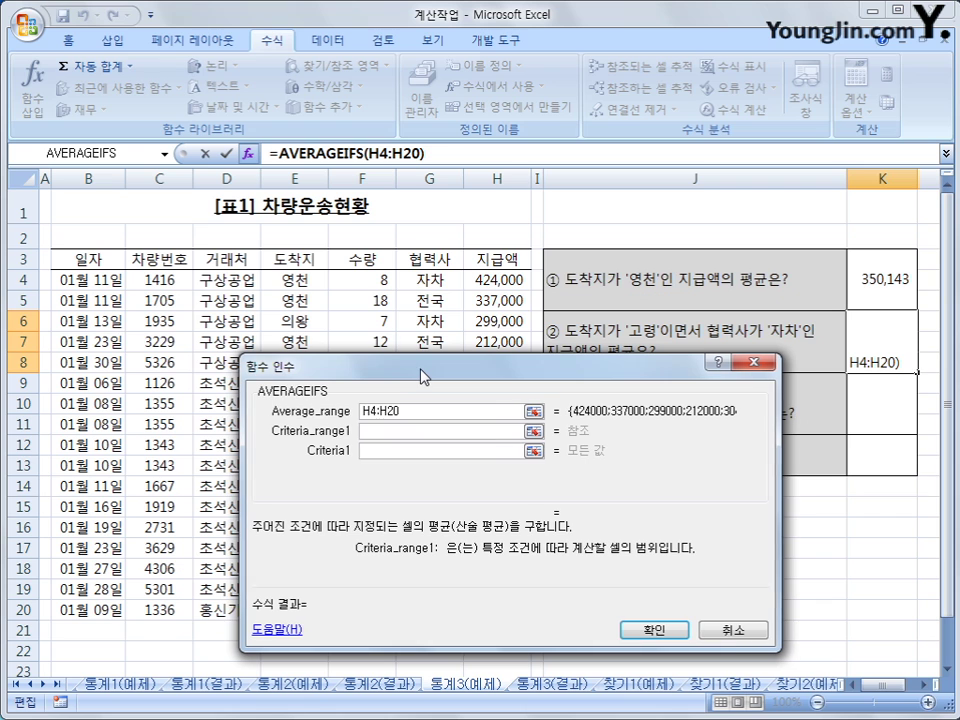
left_click(294, 289)
left_click_drag(296, 289, 298, 602)
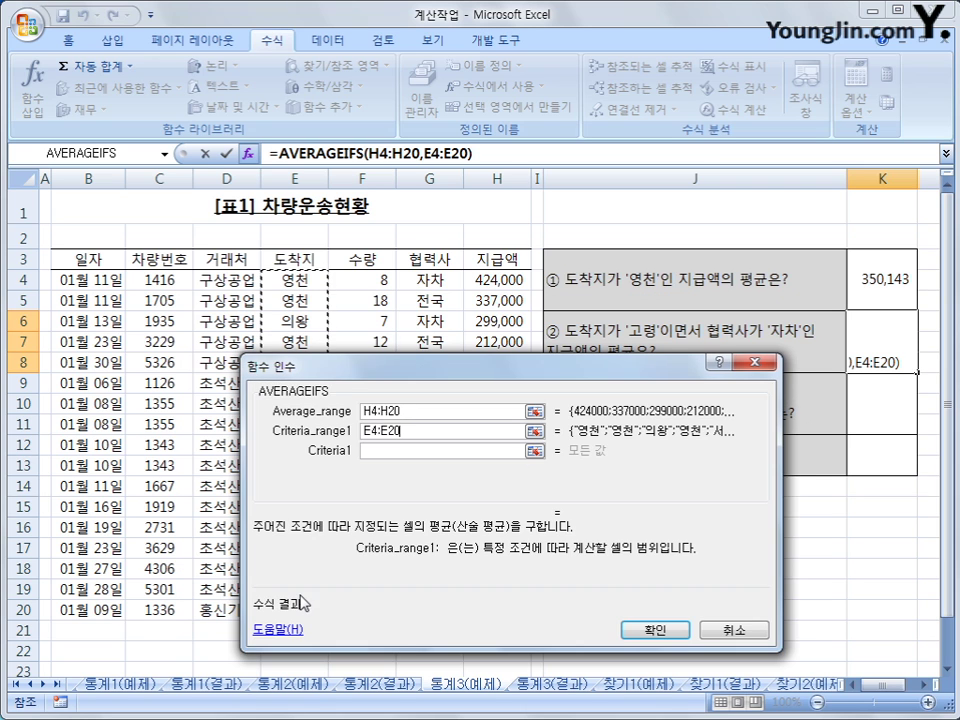
Set the AVERAGEIFS function's Criteria1 to 고령 and its Criteria_range2 to the 협력사 cells G4:G20.
left_click(379, 451)
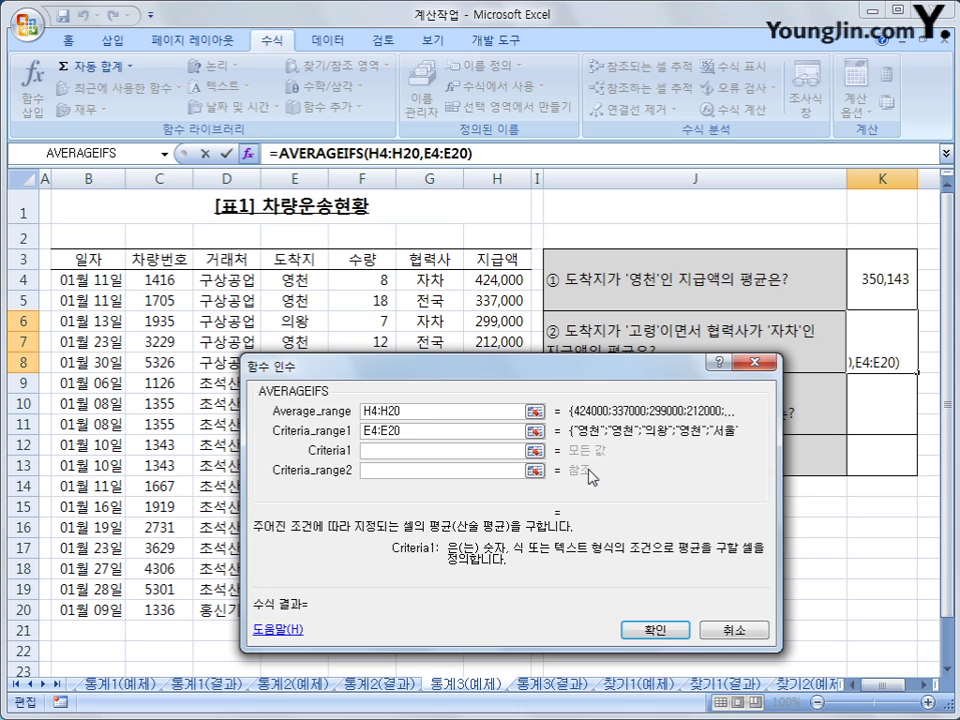
type("고령")
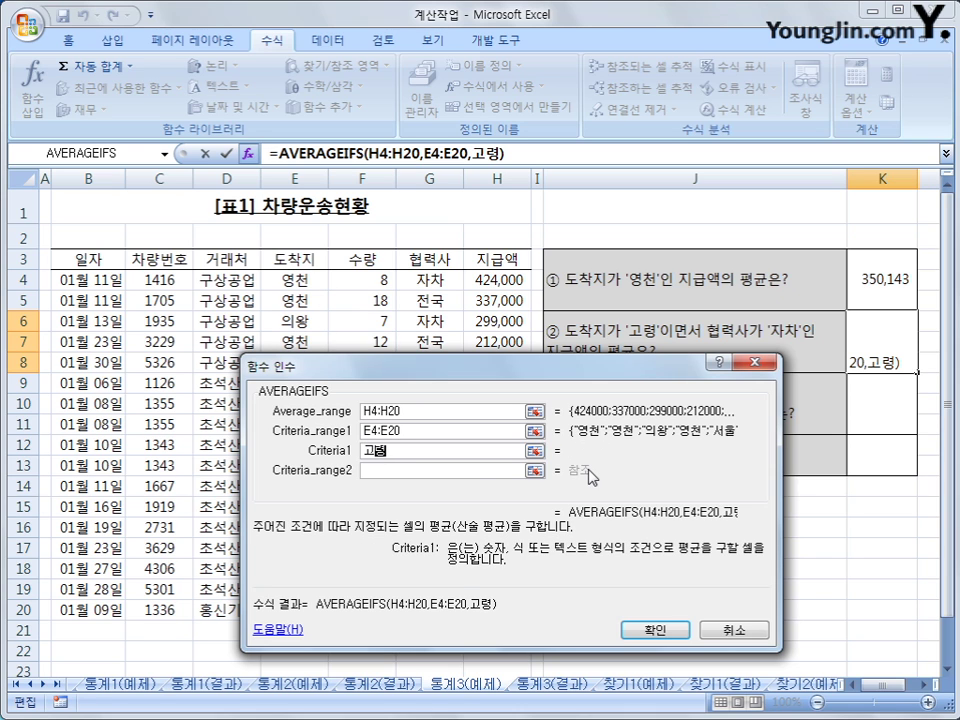
left_click(455, 471)
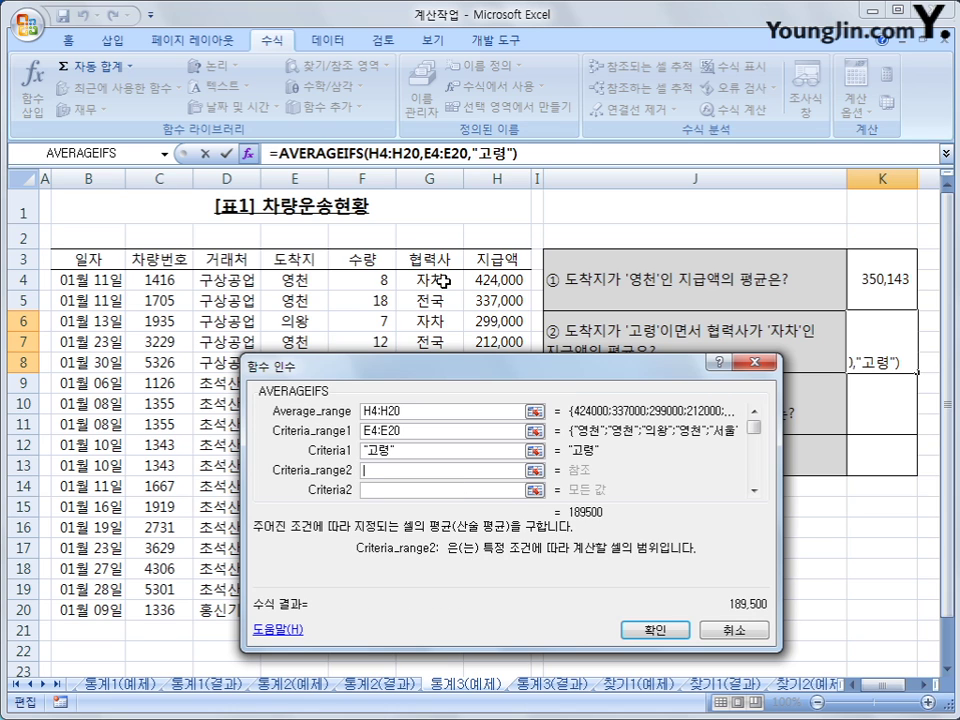
left_click_drag(443, 282, 450, 614)
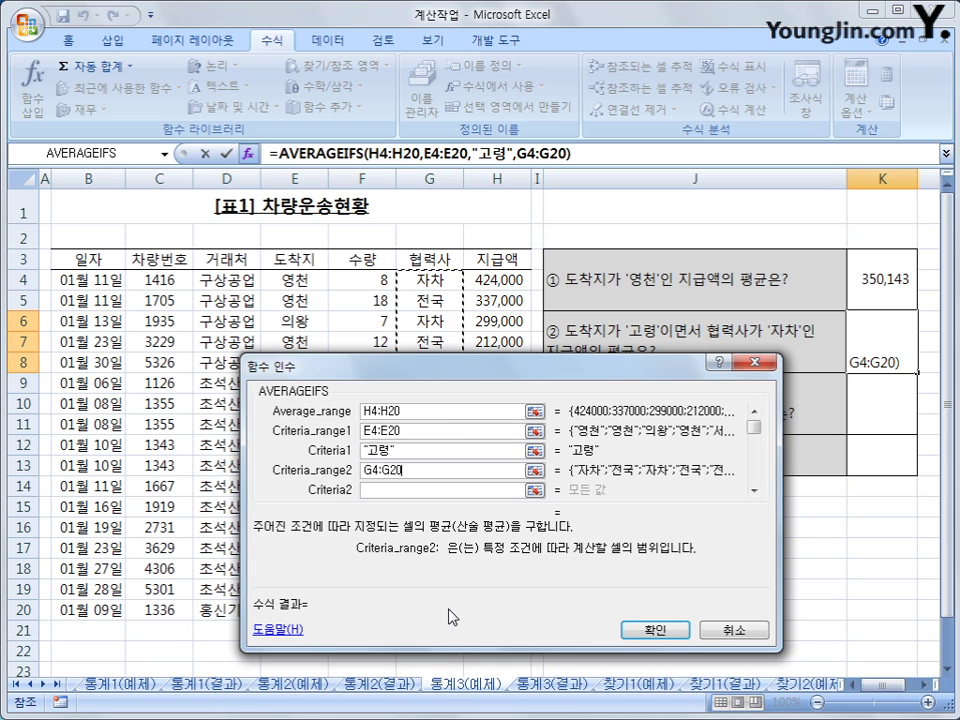
Complete the AVERAGEIFS function with 자차 as Criteria2.
key("Tab")
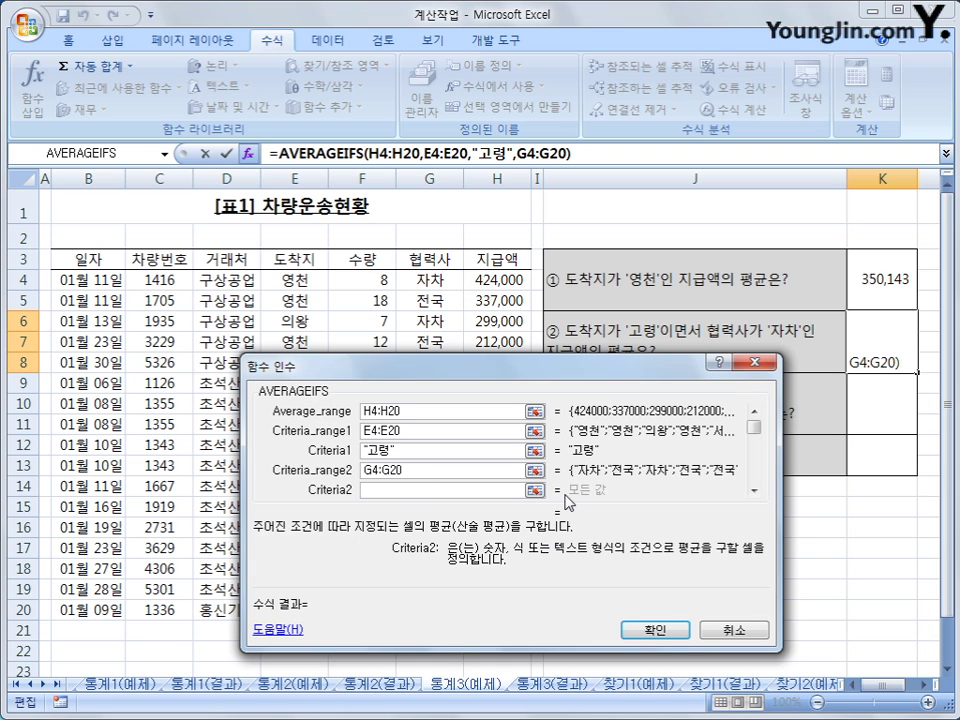
type("자차")
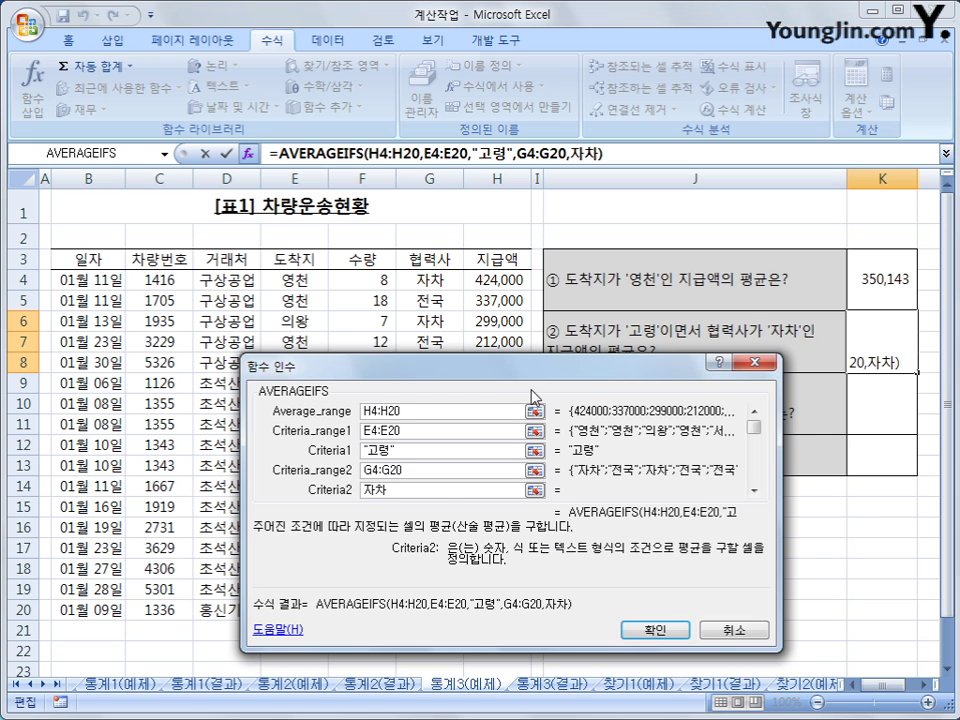
left_click_drag(524, 375, 436, 302)
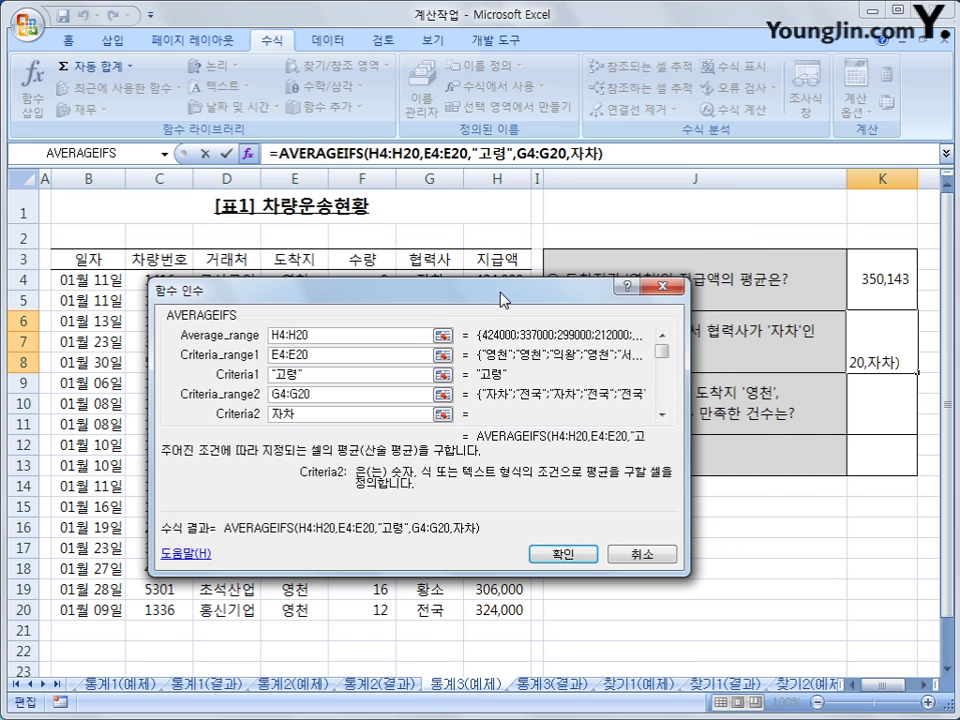
left_click(564, 557)
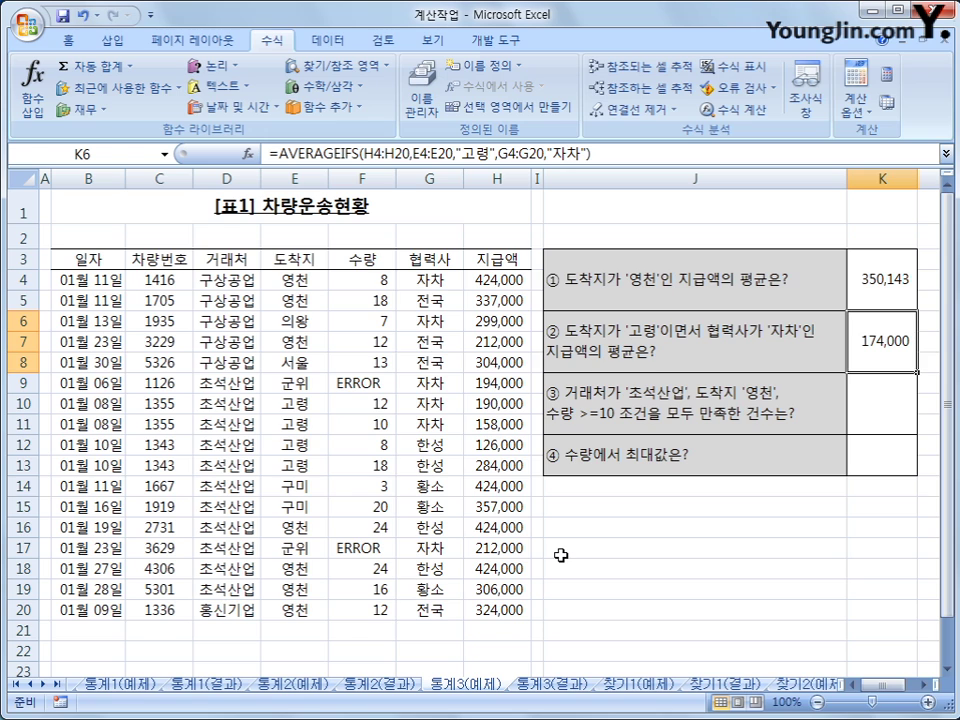
Examine the 거래처, 도착지 and 수량 values of individual rows against the three conditions of question ③.
left_click(902, 397)
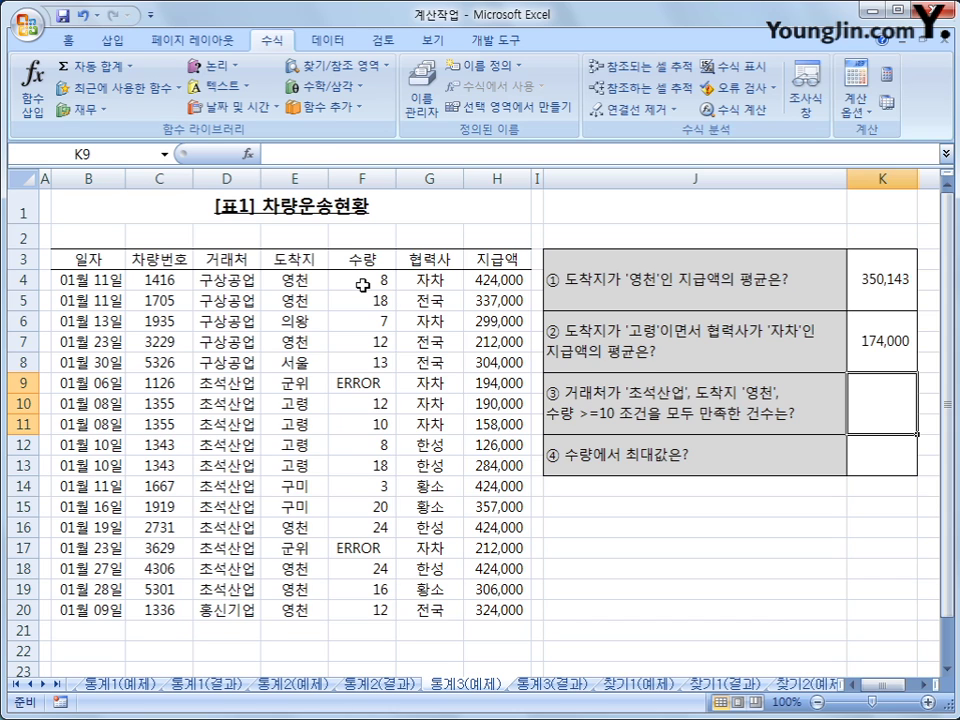
left_click_drag(208, 279, 366, 277)
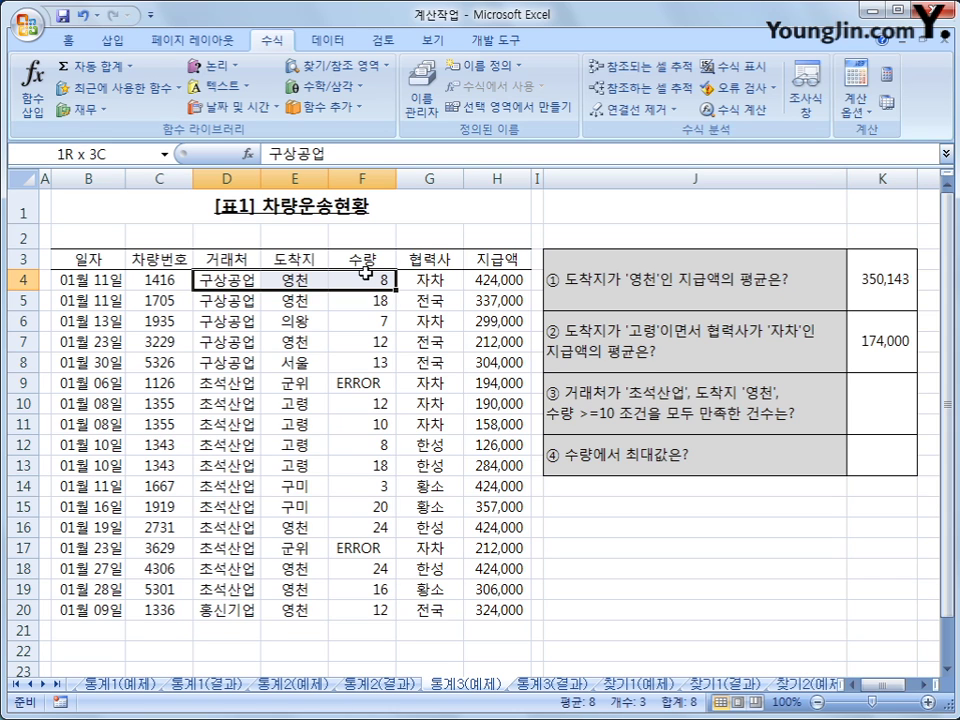
left_click_drag(231, 280, 386, 283)
left_click_drag(230, 383, 365, 384)
left_click_drag(248, 407, 370, 408)
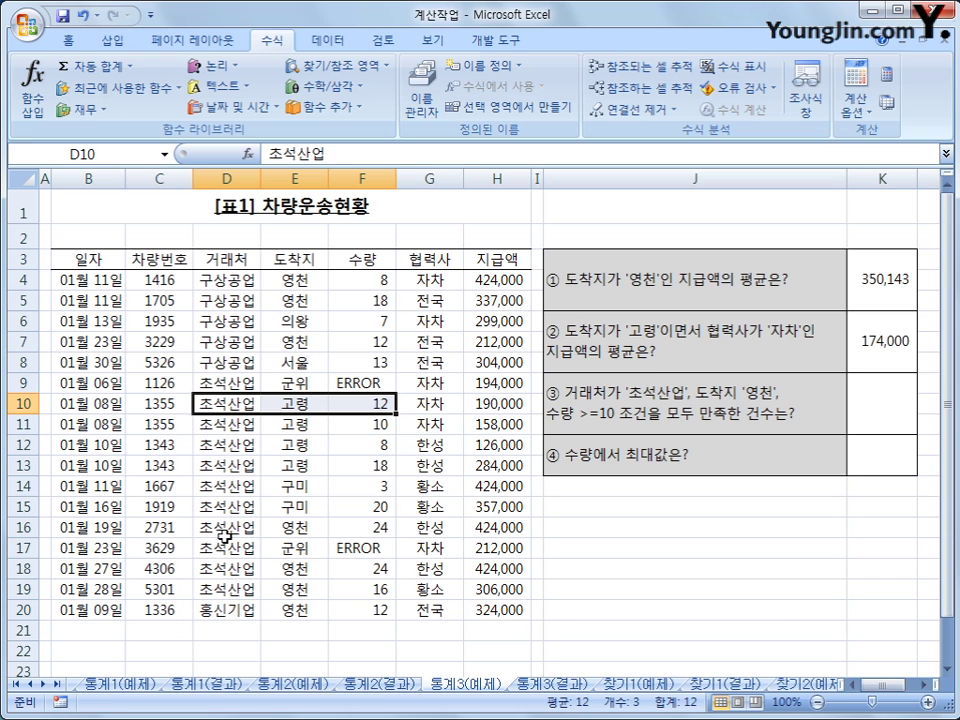
left_click_drag(230, 527, 359, 523)
left_click_drag(216, 568, 377, 567)
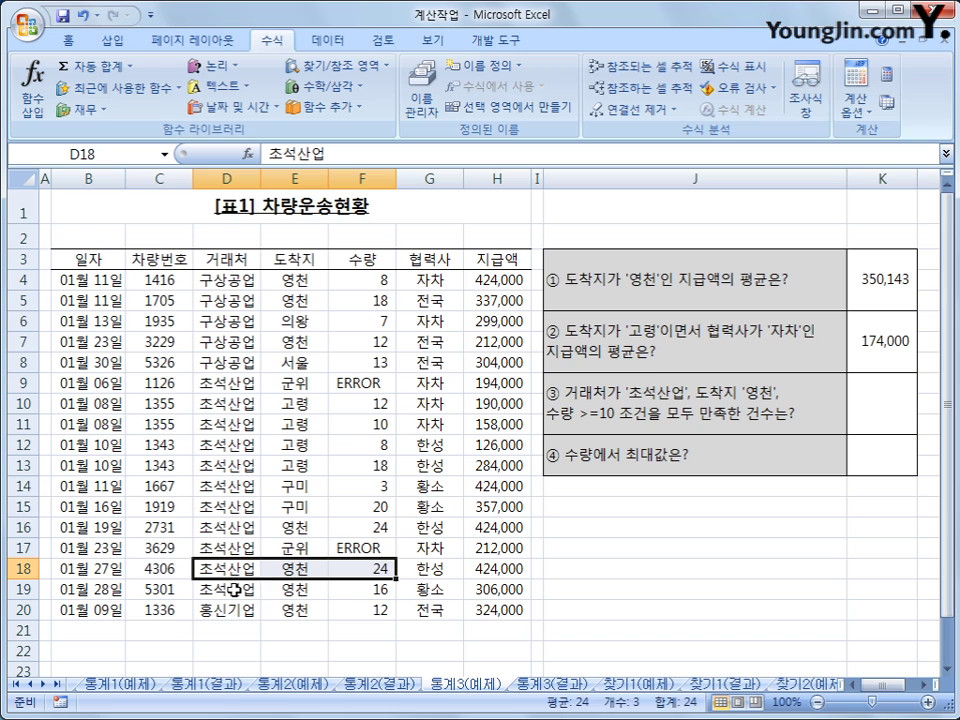
left_click_drag(234, 590, 392, 592)
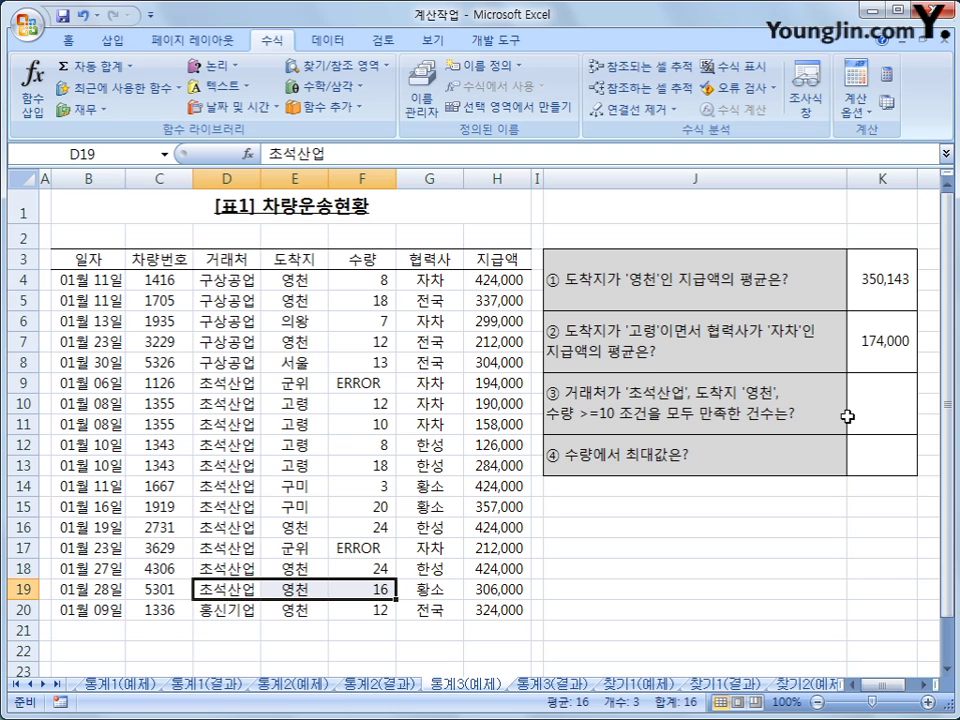
Start the statistical COUNTIFS function in K9 for question ③ with the 거래처 cells D4:D20 as Criteria_range1.
left_click(887, 395)
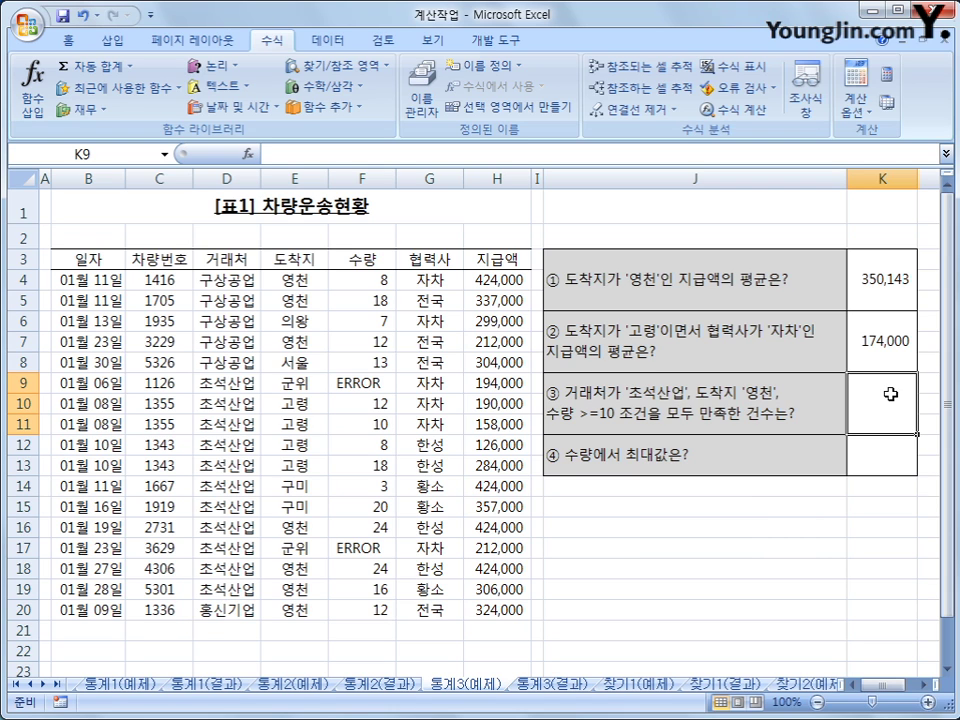
left_click(361, 108)
mouse_move(352, 130)
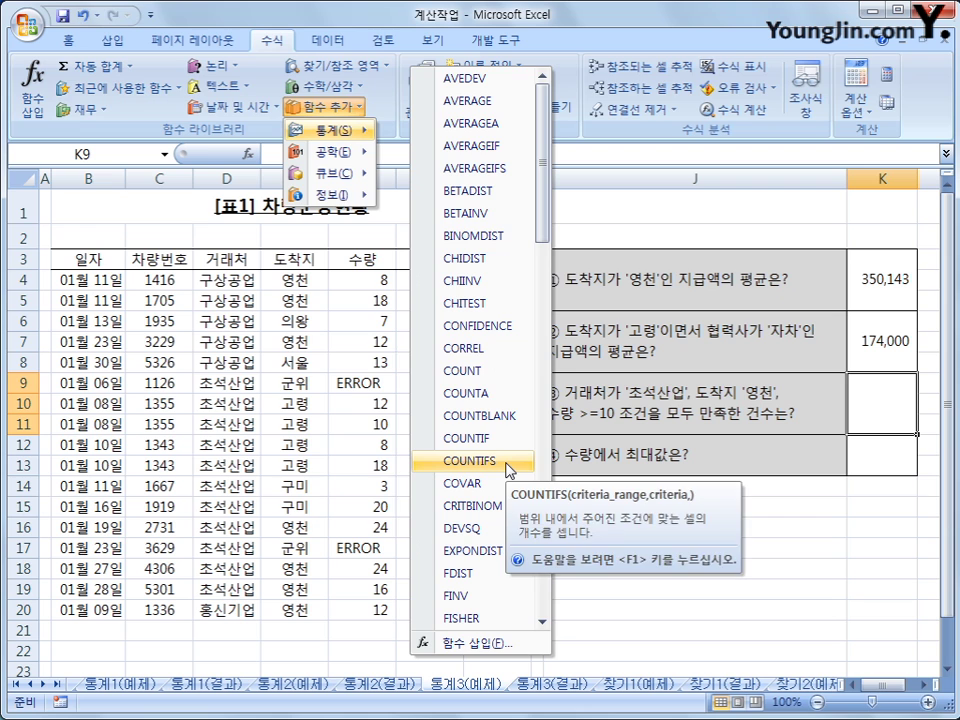
left_click(509, 464)
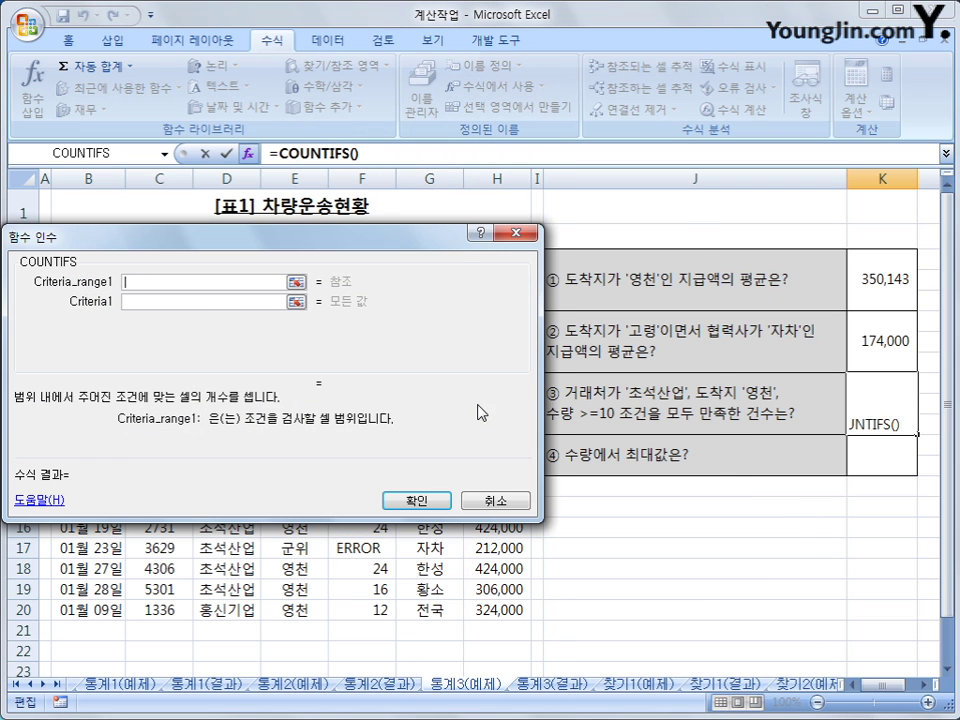
left_click_drag(480, 410, 767, 447)
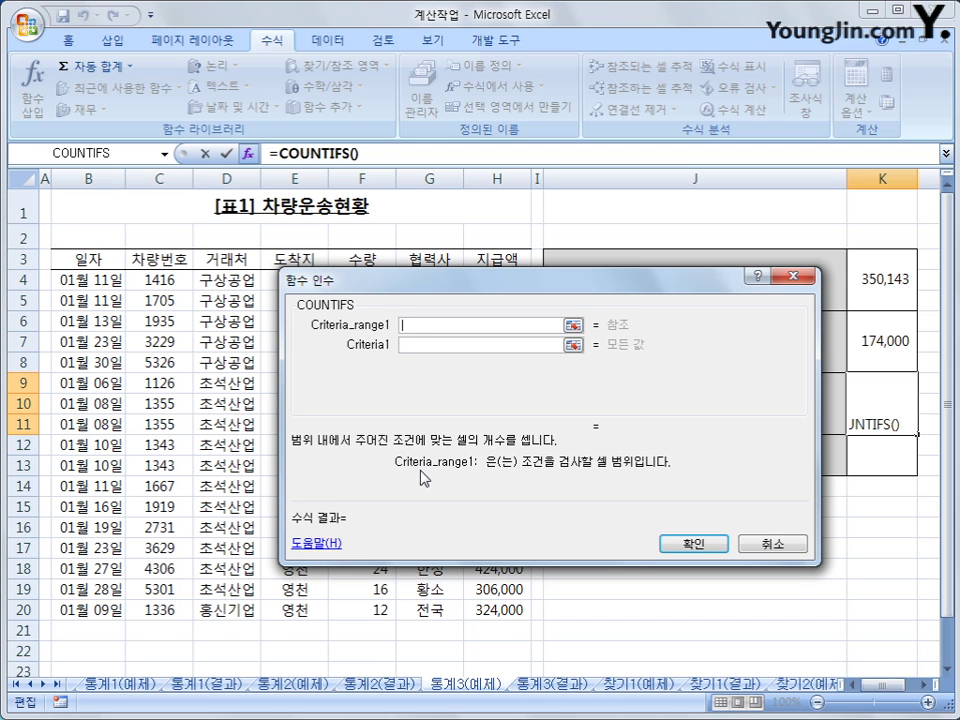
left_click_drag(244, 277, 249, 609)
Set the COUNTIFS function's Criteria1 to 초석산업 and its Criteria_range2 to the 도착지 cells E4:E20.
left_click(436, 347)
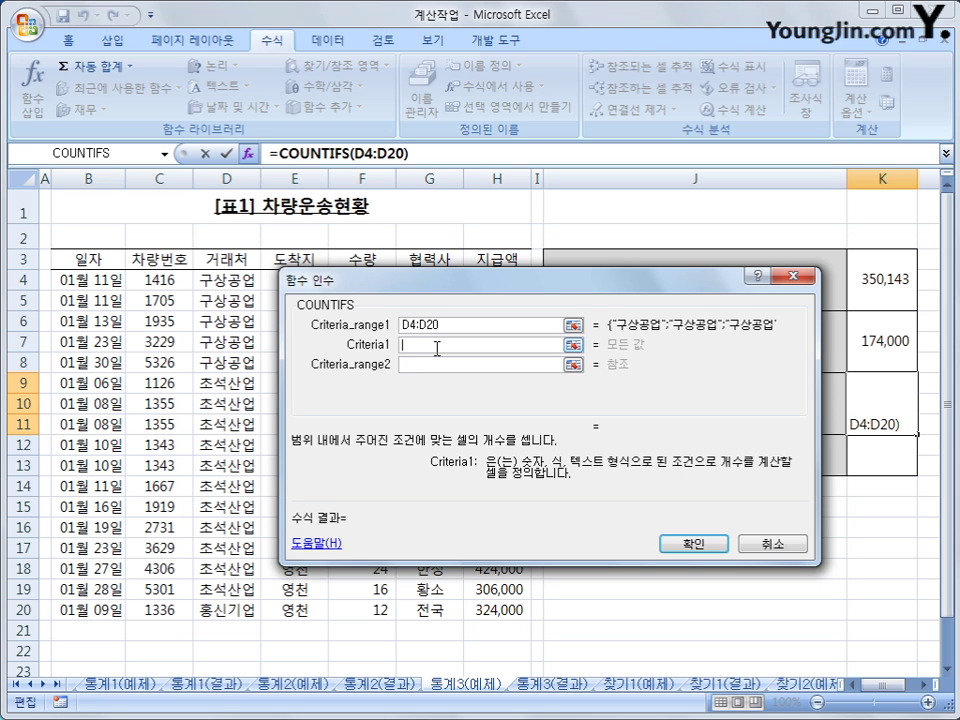
type("조서석산업")
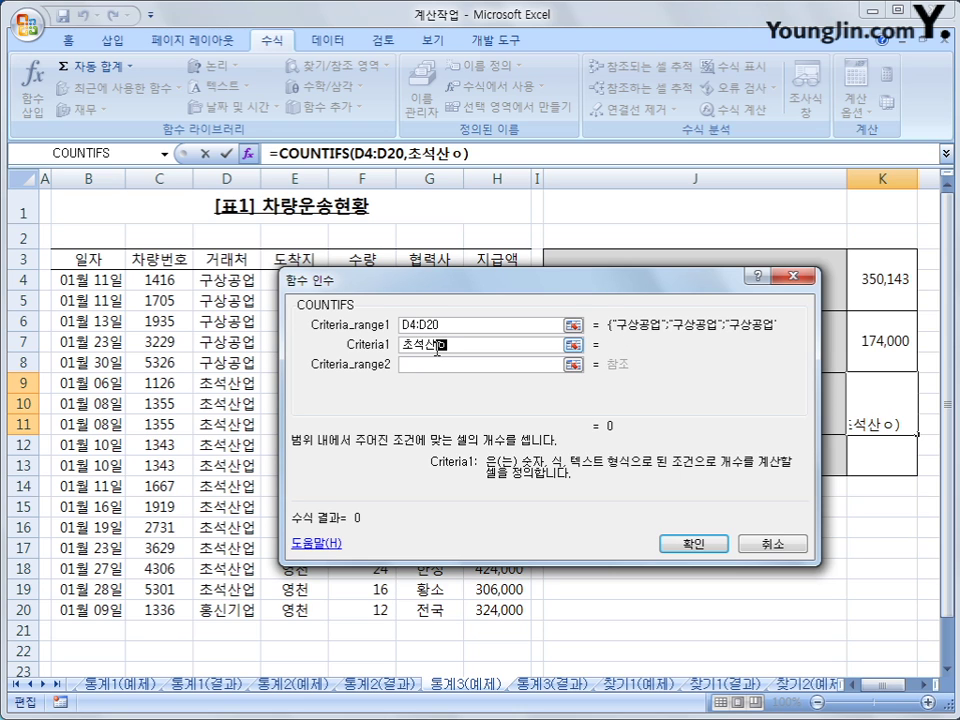
left_click(440, 364)
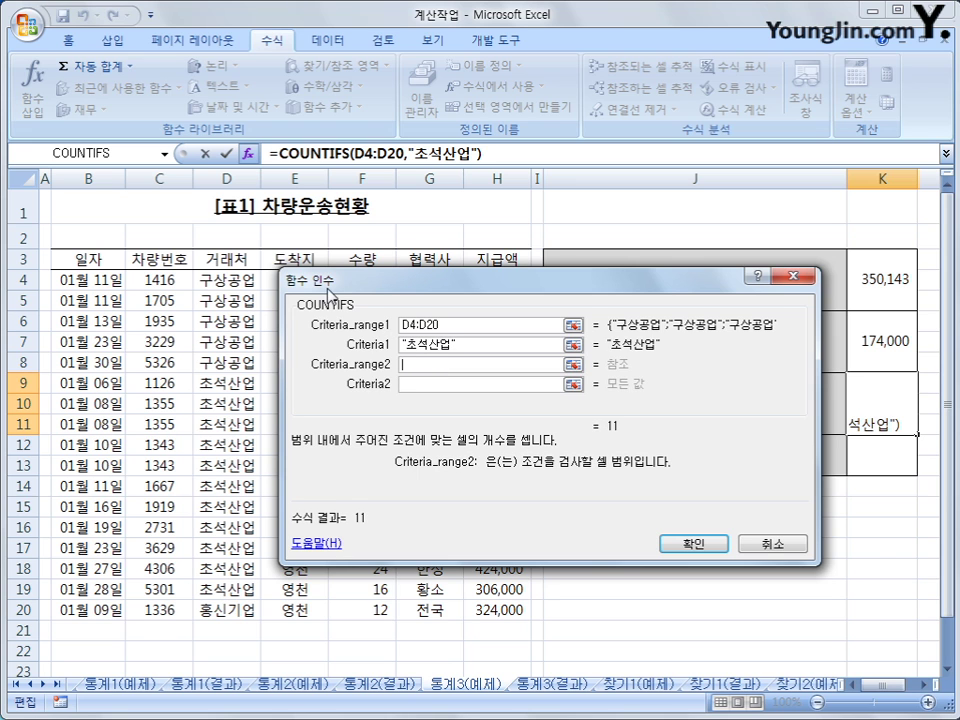
left_click_drag(293, 300, 347, 268)
left_click(281, 284)
left_click_drag(281, 284, 287, 612)
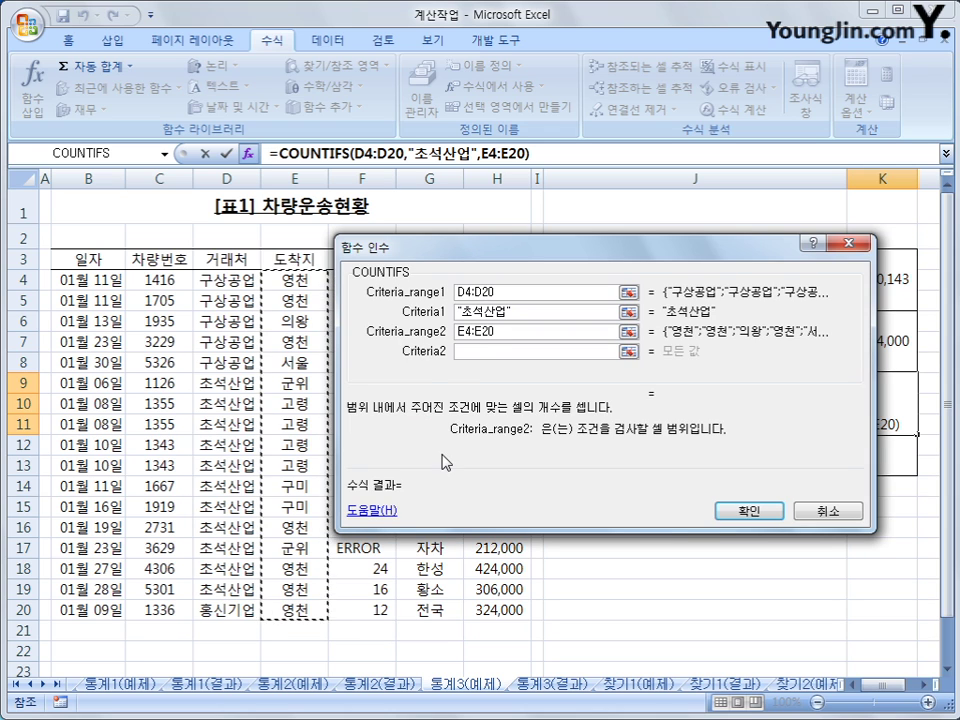
Set the COUNTIFS function's Criteria2 to 영천 and its Criteria_range3 to the 수량 cells F4:F20.
left_click(474, 352)
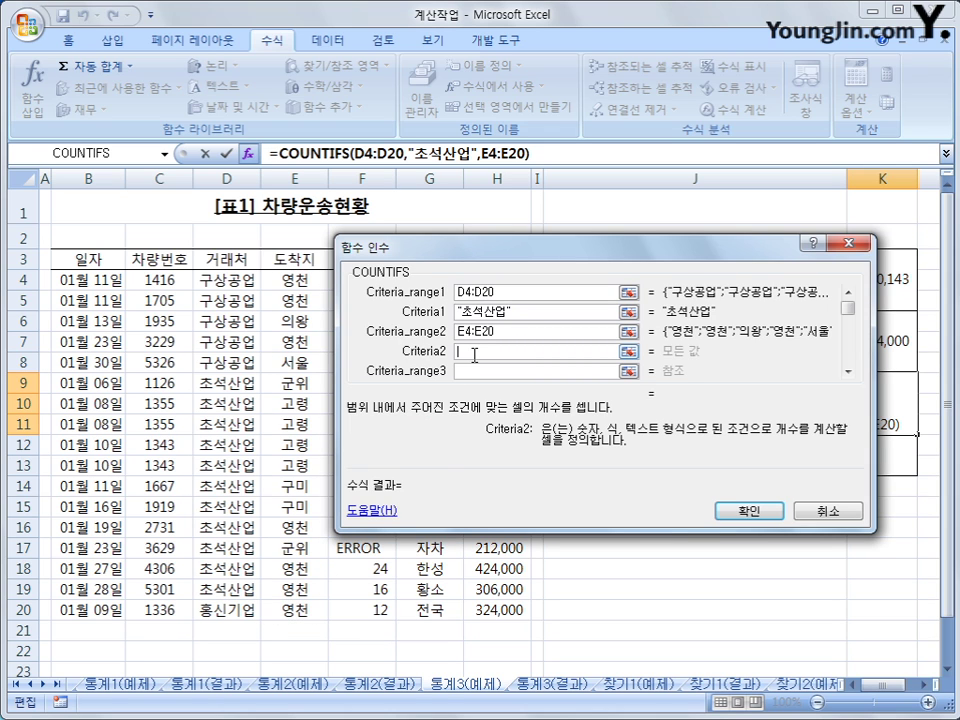
type("영천")
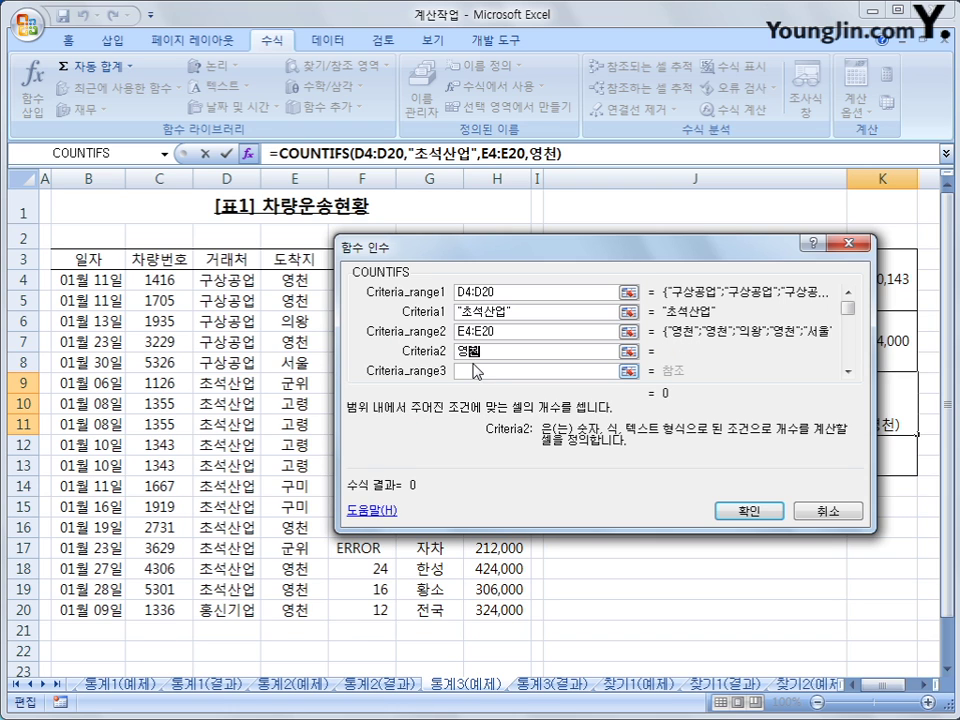
left_click(472, 371)
left_click_drag(507, 253, 572, 251)
left_click_drag(376, 280, 333, 609)
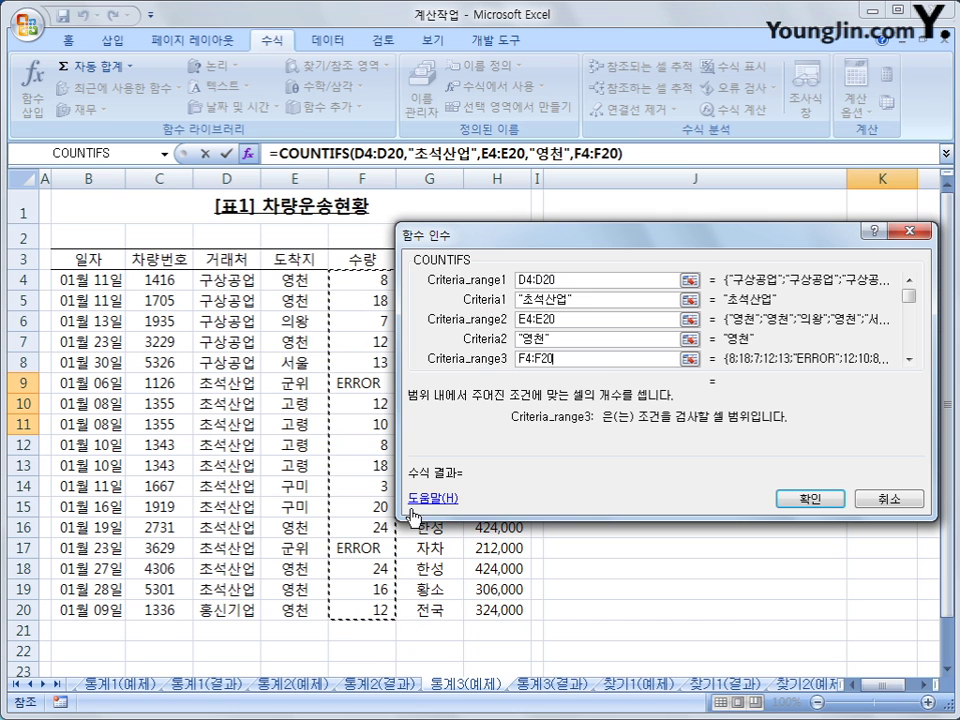
Complete the COUNTIFS function with >=10 as Criteria3.
left_click(594, 357)
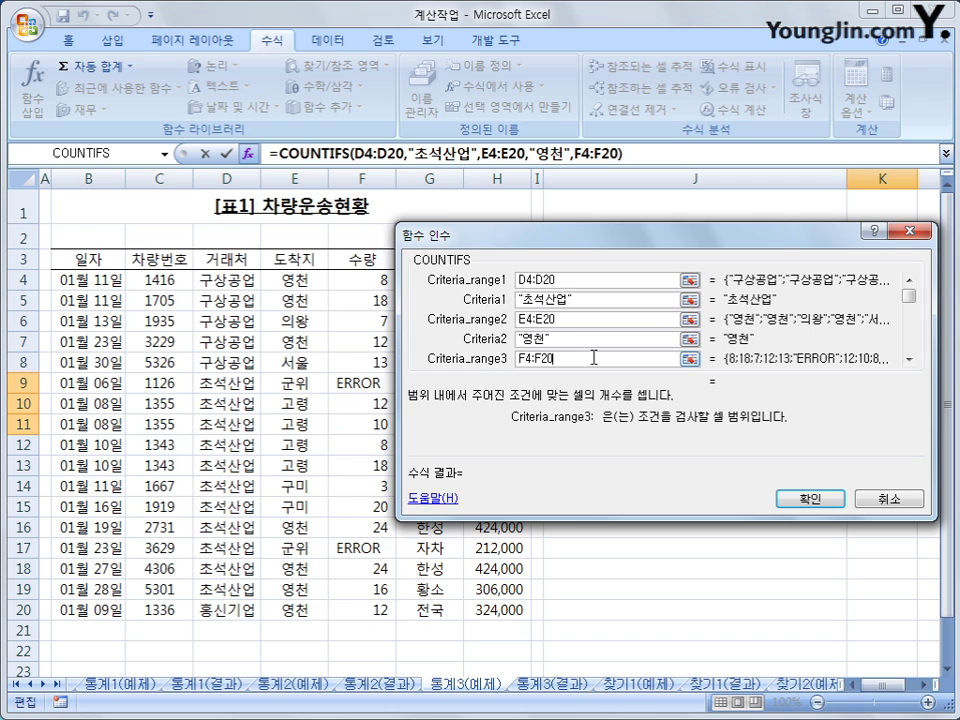
key("Tab")
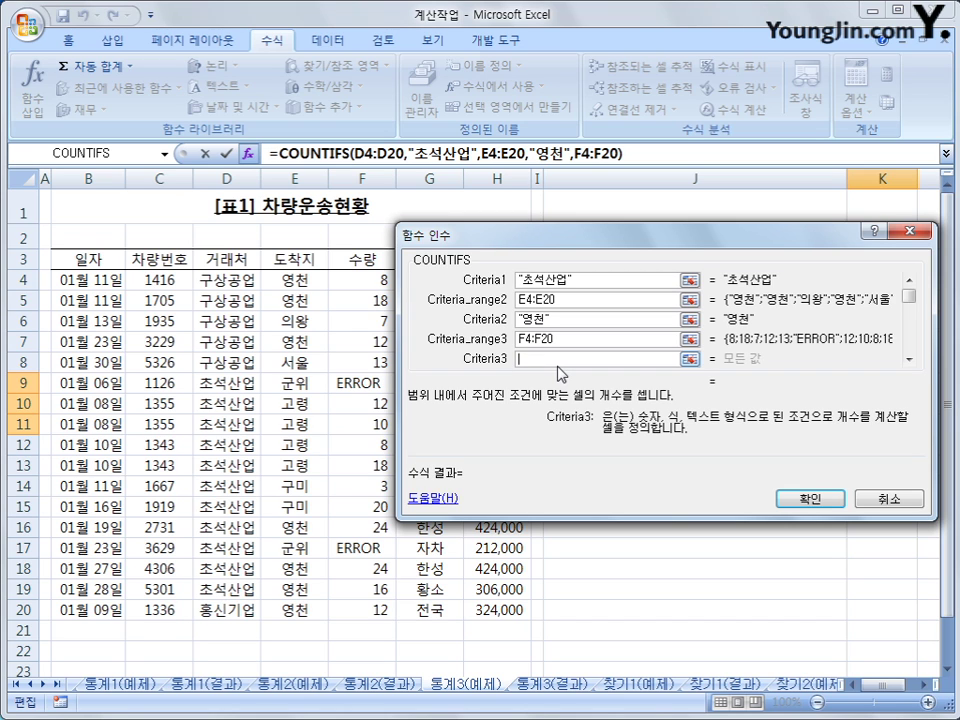
type(">=10")
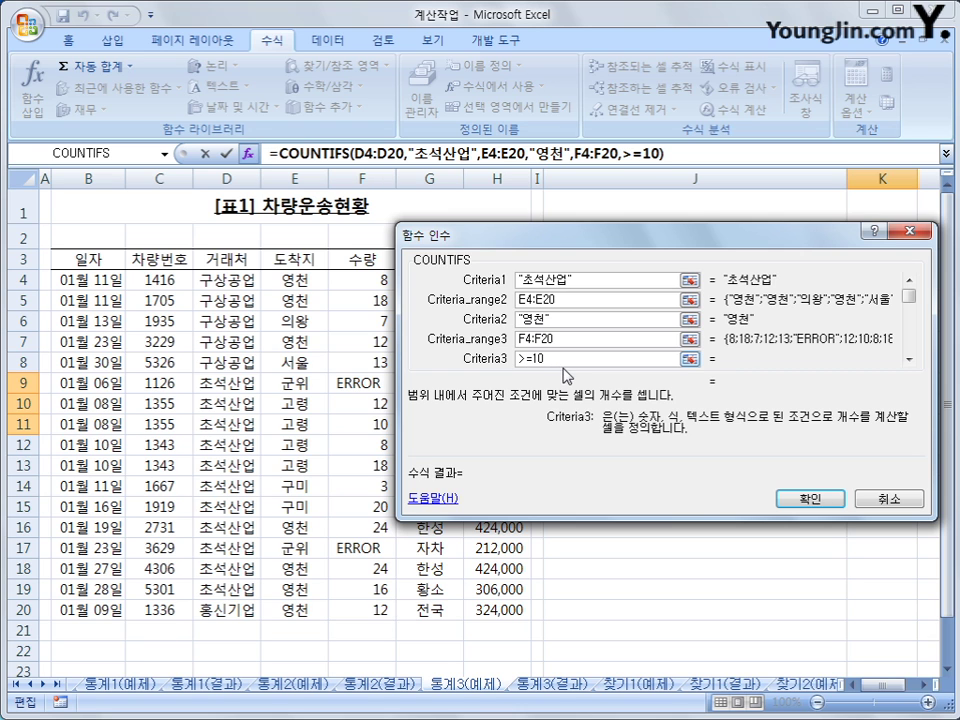
left_click(800, 499)
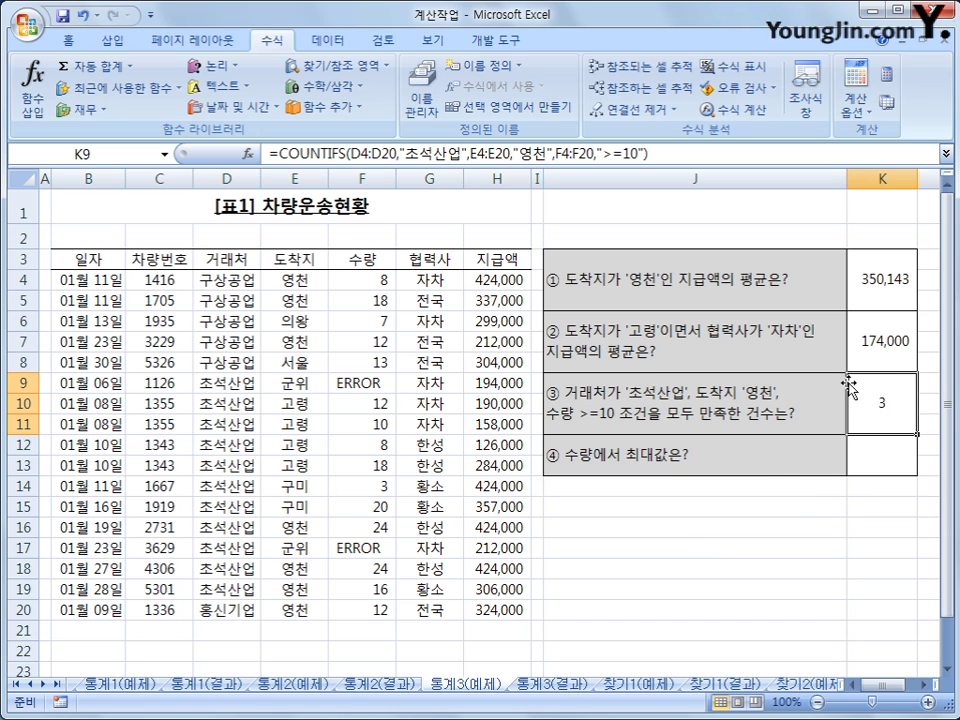
Start the statistical MAXA function in K12 to answer question ④ about the largest 수량 value.
left_click(880, 455)
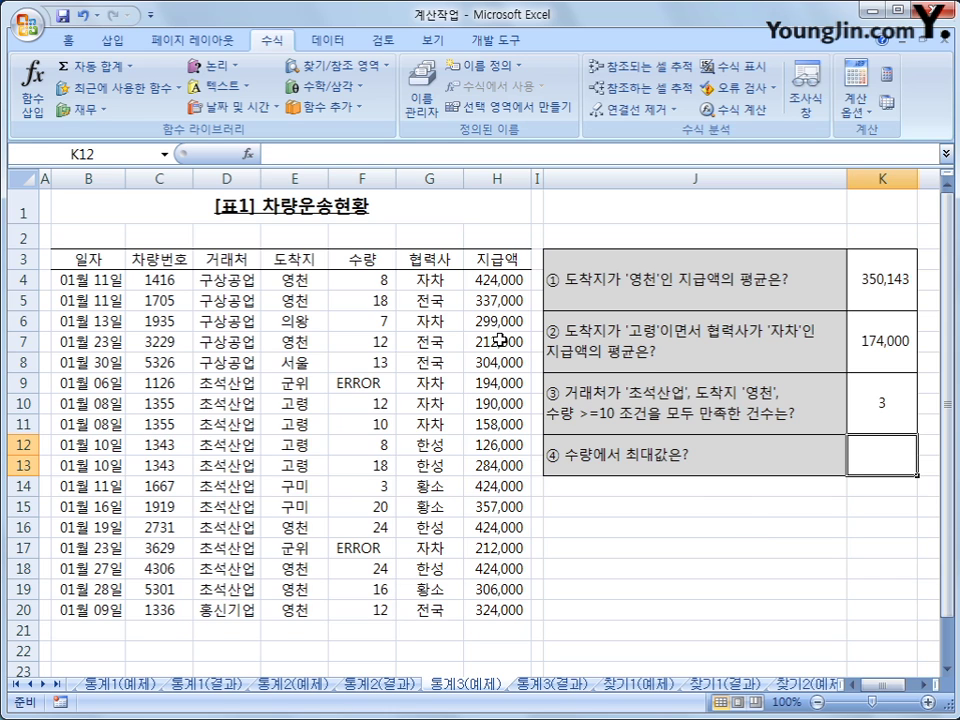
left_click_drag(388, 280, 362, 612)
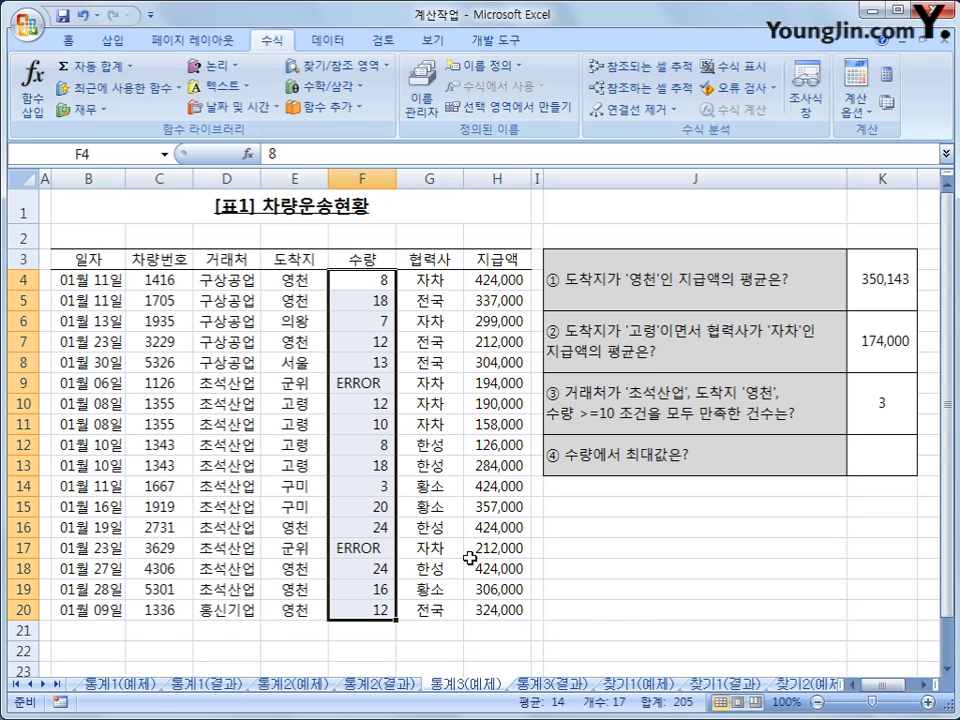
left_click(620, 462)
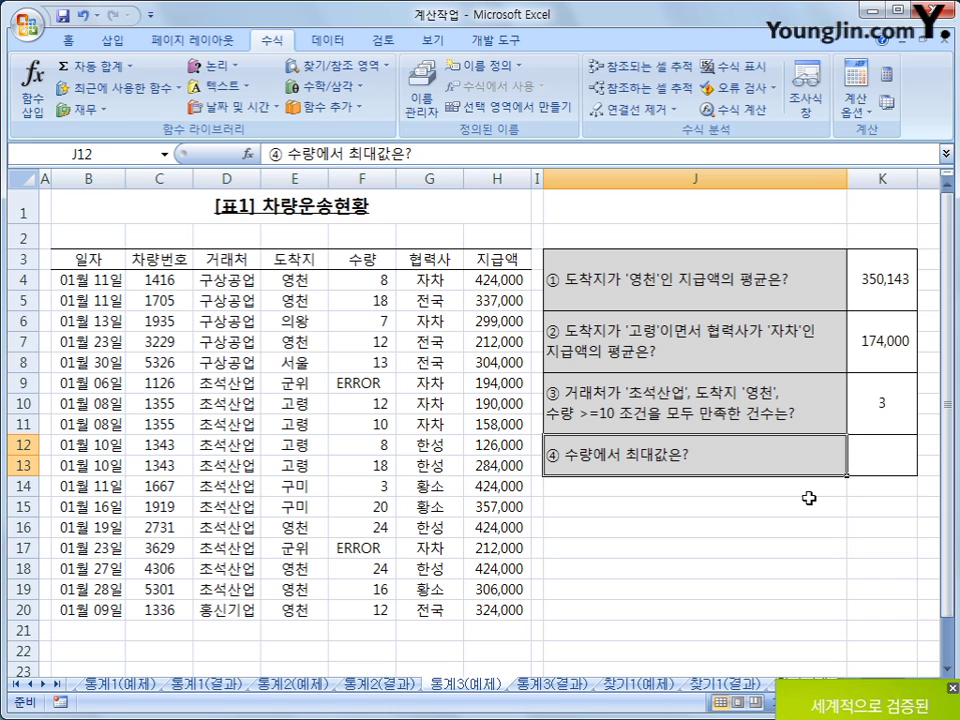
left_click(885, 459)
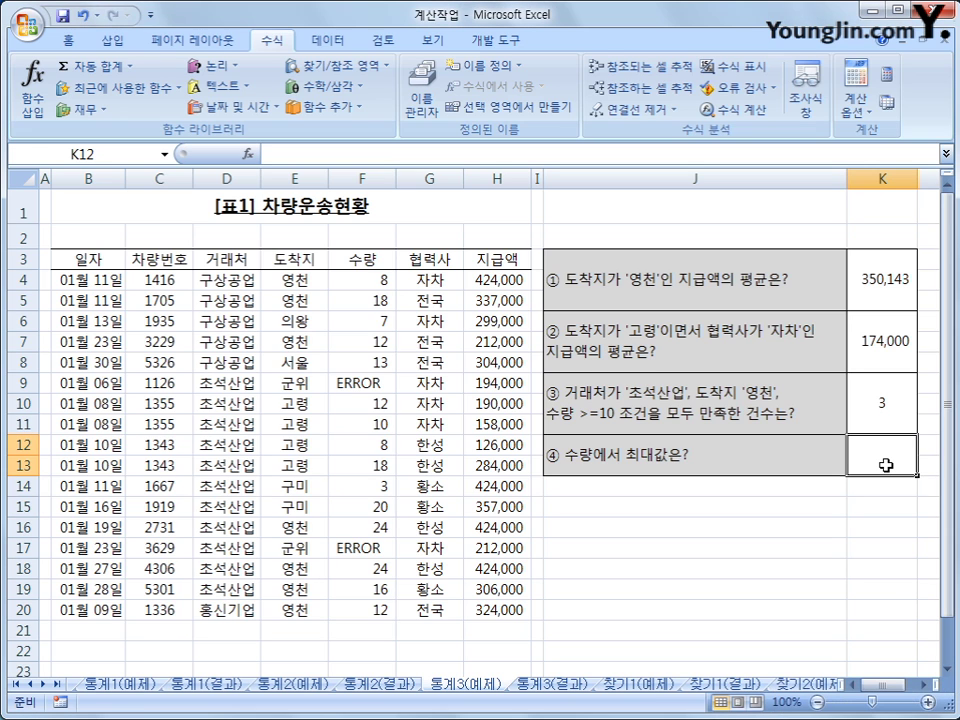
left_click(320, 106)
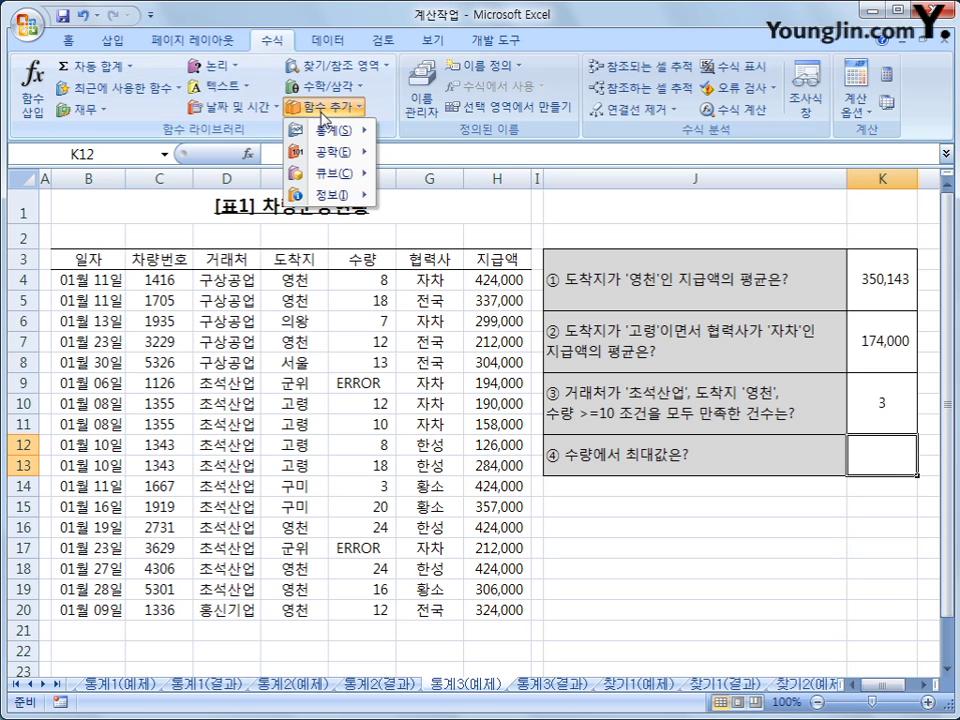
mouse_move(322, 136)
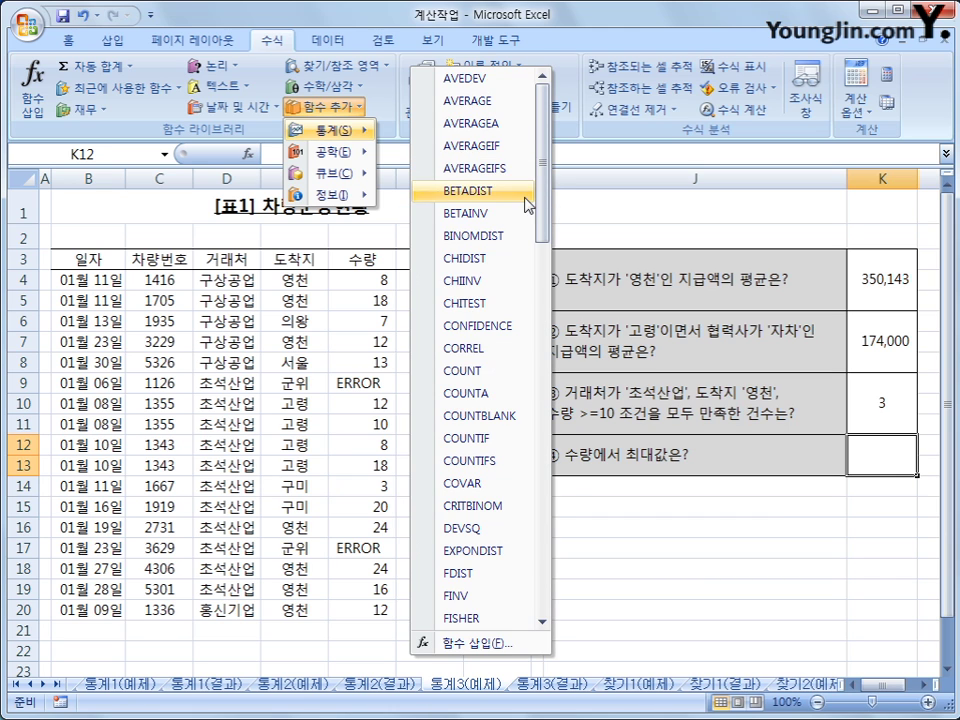
left_click_drag(546, 204, 546, 393)
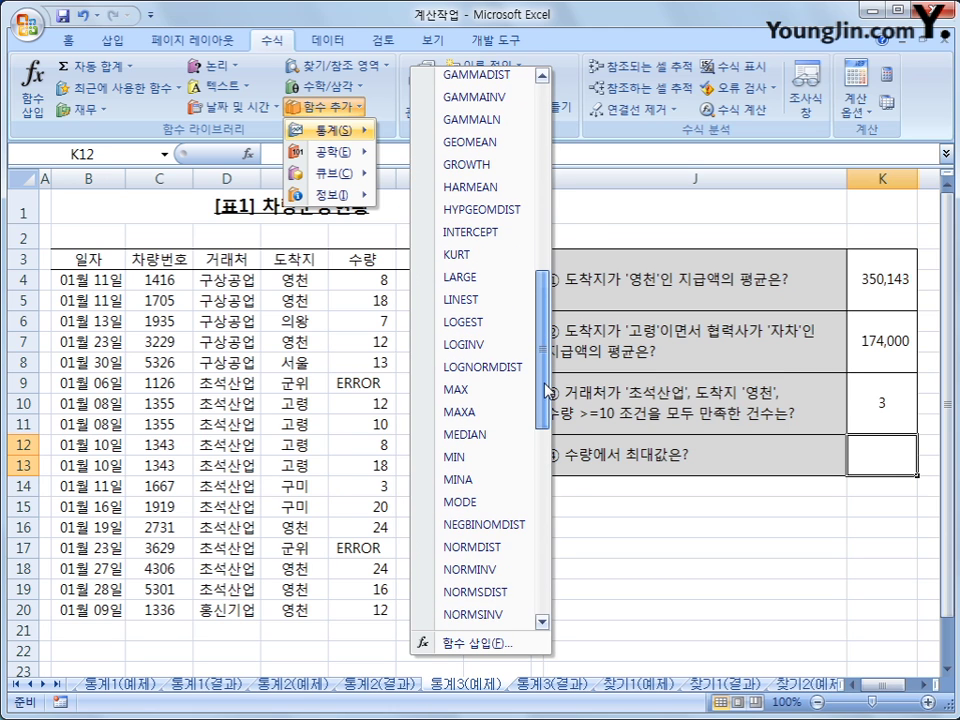
left_click(487, 424)
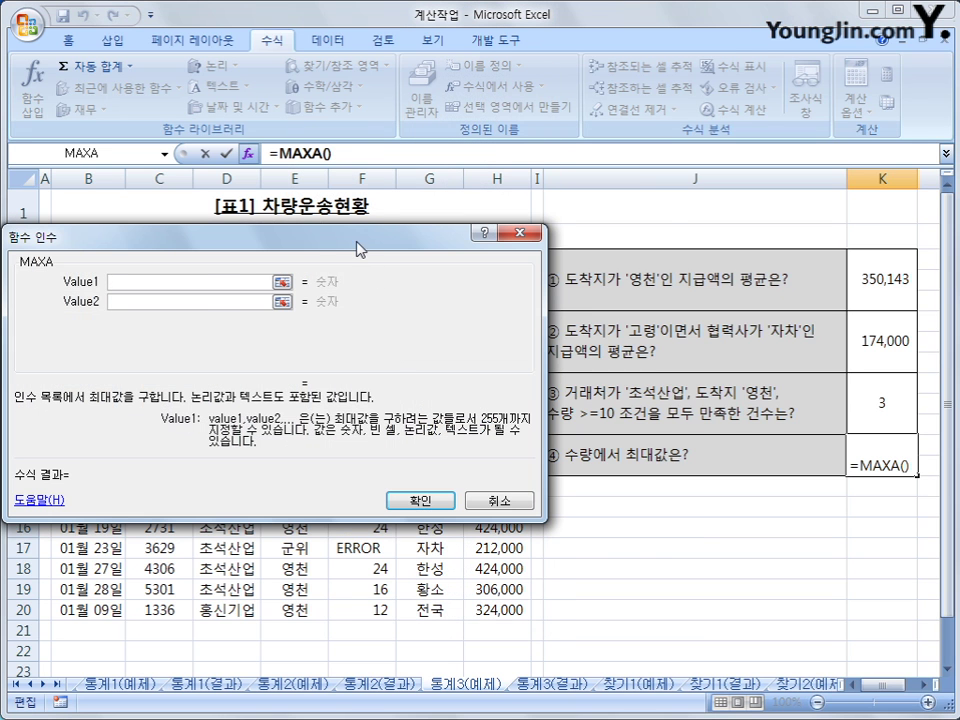
Complete the MAXA function with the 수량 cells F4:F20 as Value1.
left_click_drag(357, 243, 738, 183)
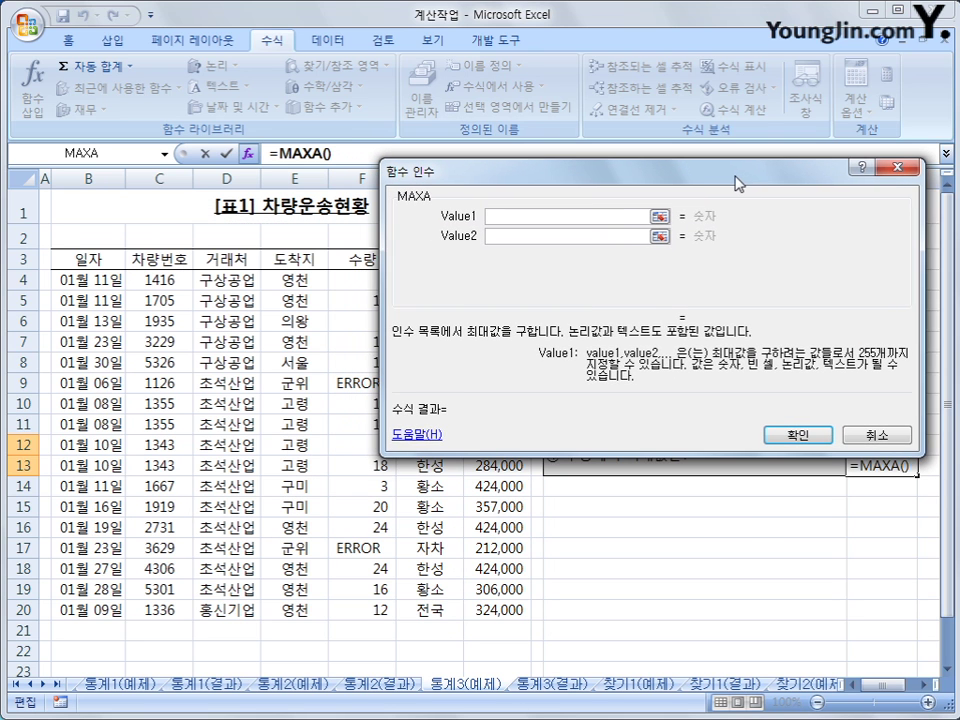
left_click_drag(364, 281, 344, 608)
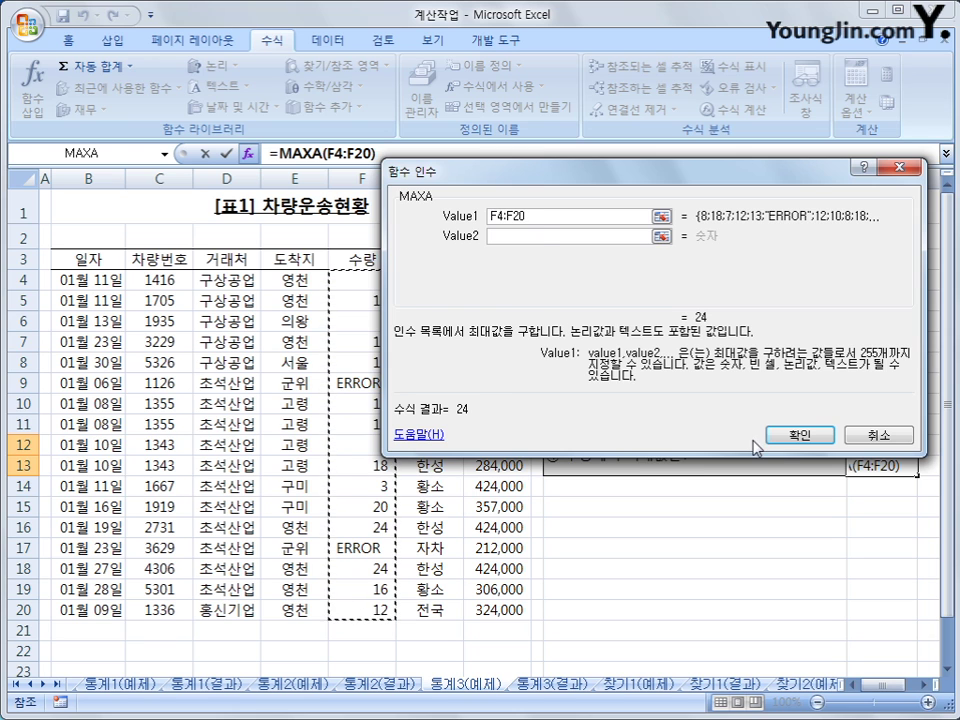
left_click(795, 435)
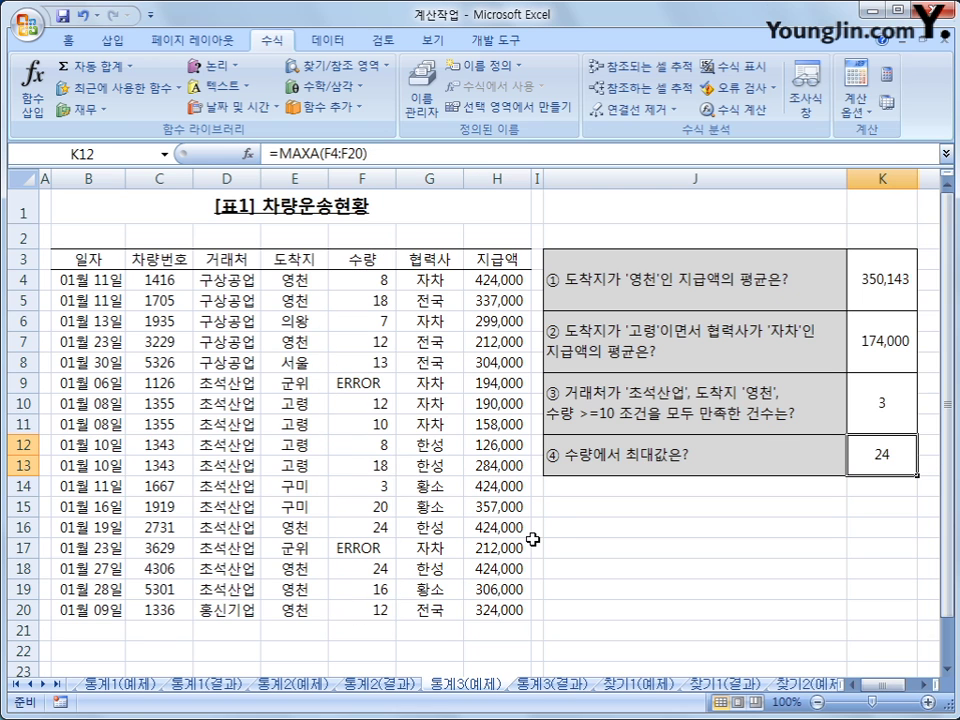
left_click_drag(365, 281, 352, 608)
left_click(882, 458)
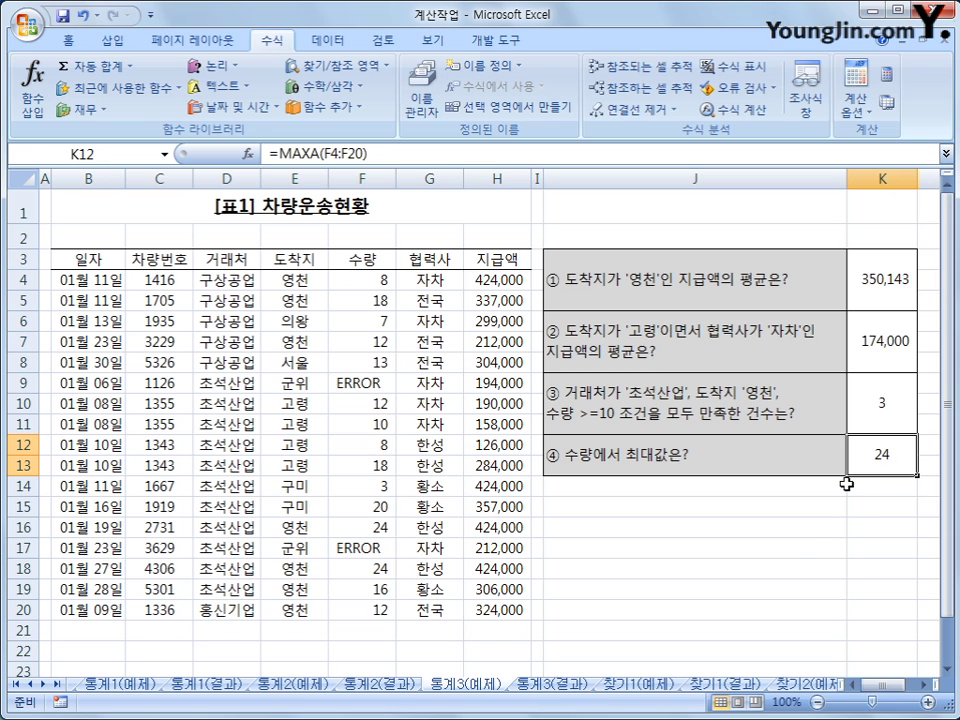